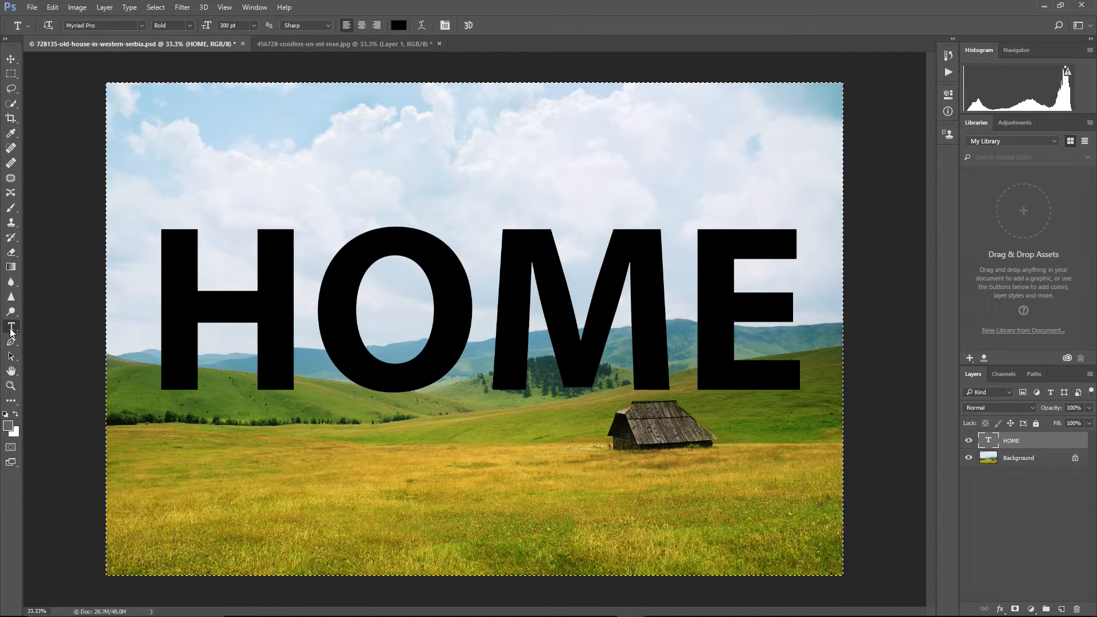
Step: Check the HOME text's color, keep it black (000000), and leave text editing
{"action": "left_click", "coordinate": [159, 375]}
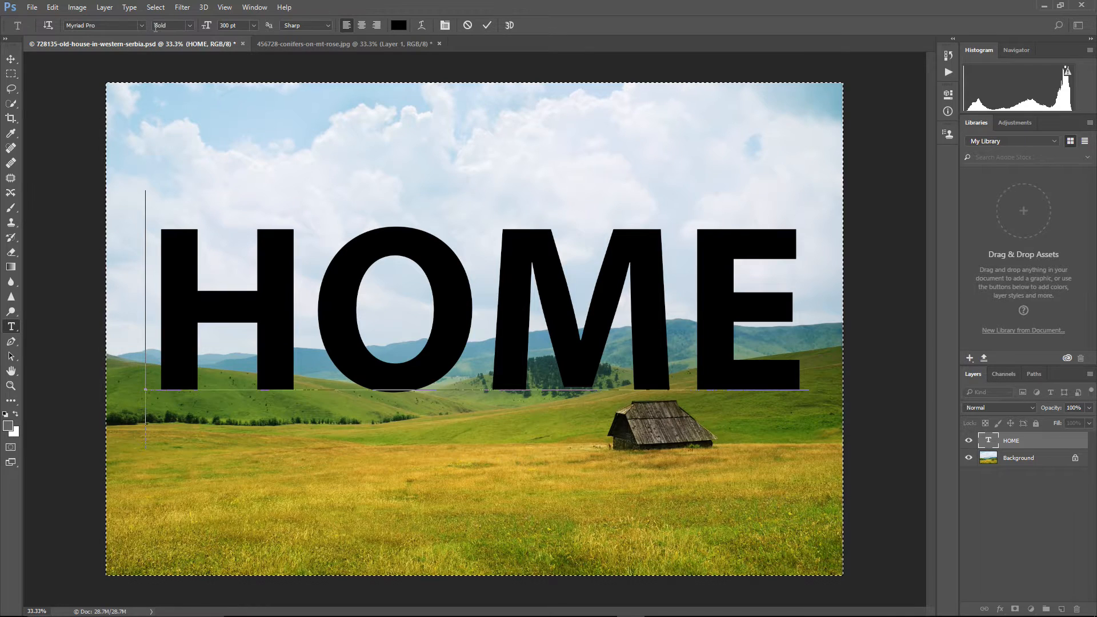
{"action": "left_click", "coordinate": [399, 27]}
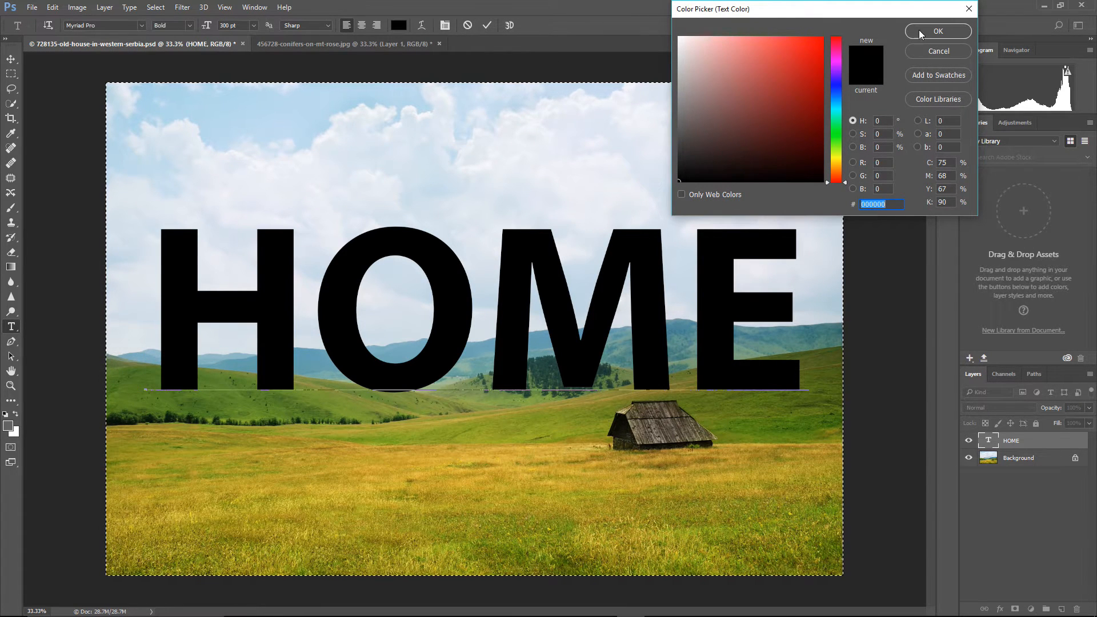
{"action": "left_click", "coordinate": [938, 31]}
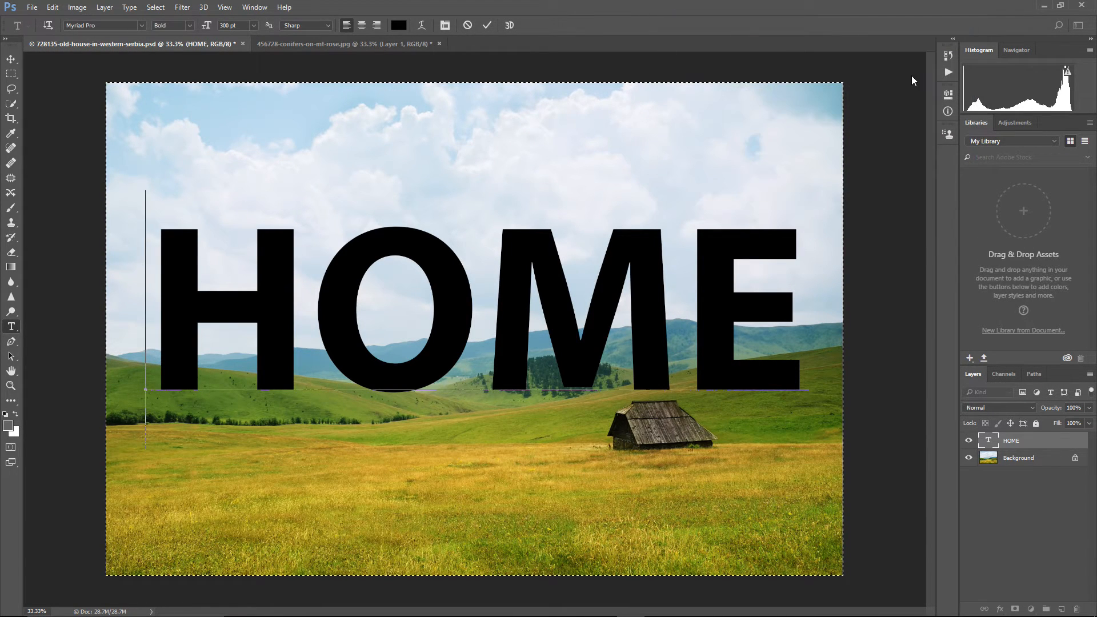
{"action": "left_click", "coordinate": [987, 489]}
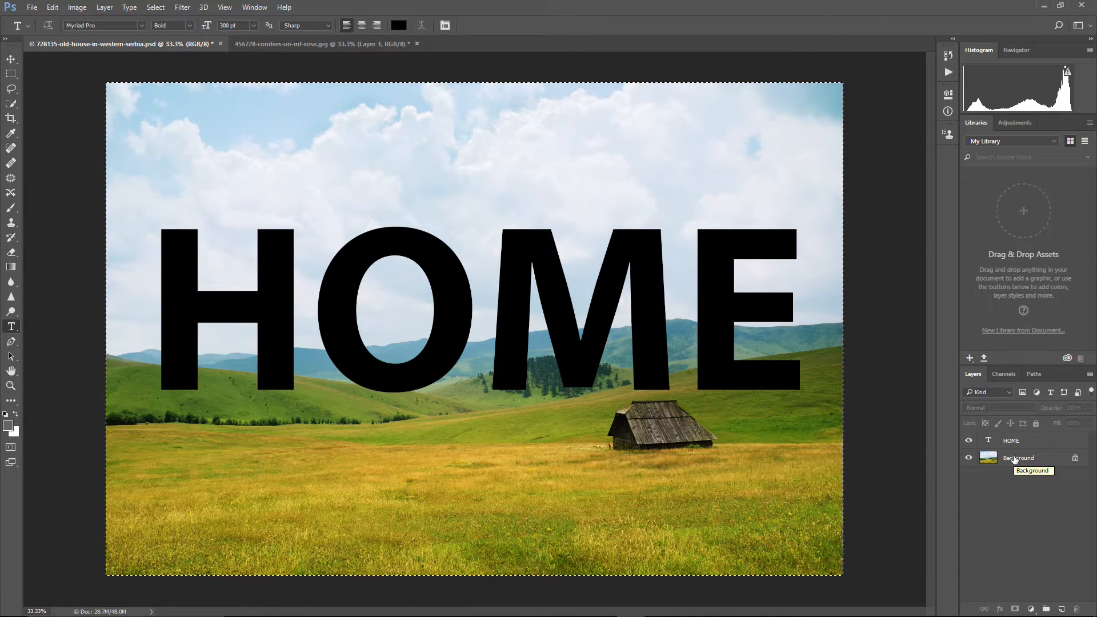
Step: Clear the selection around the whole canvas and make the HOME text layer active
{"action": "left_click", "coordinate": [1015, 459]}
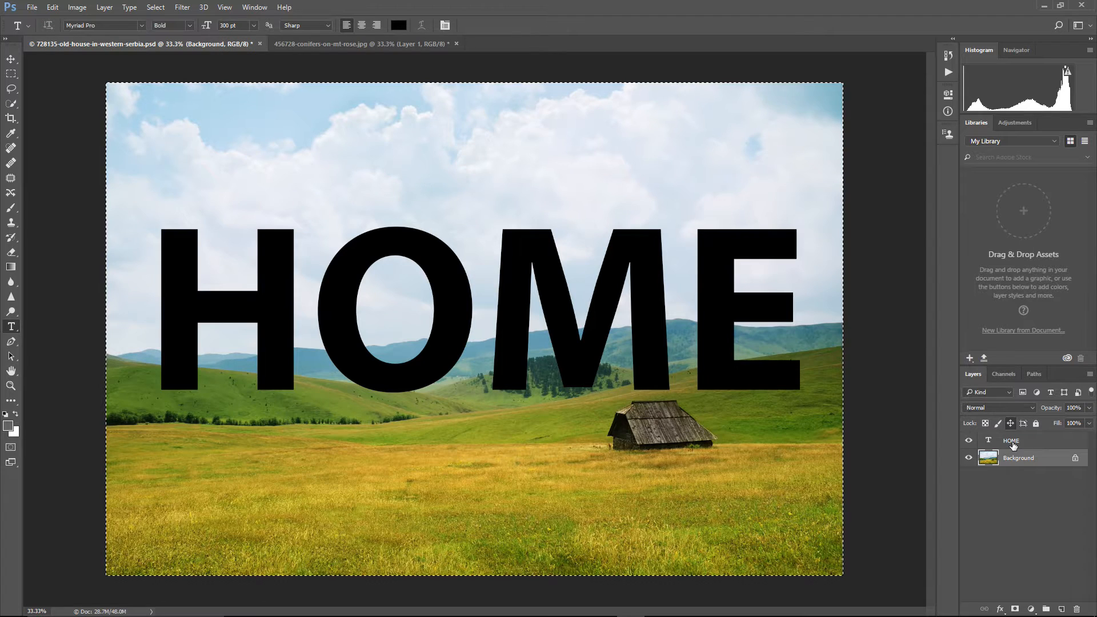
{"action": "left_click", "coordinate": [1061, 446]}
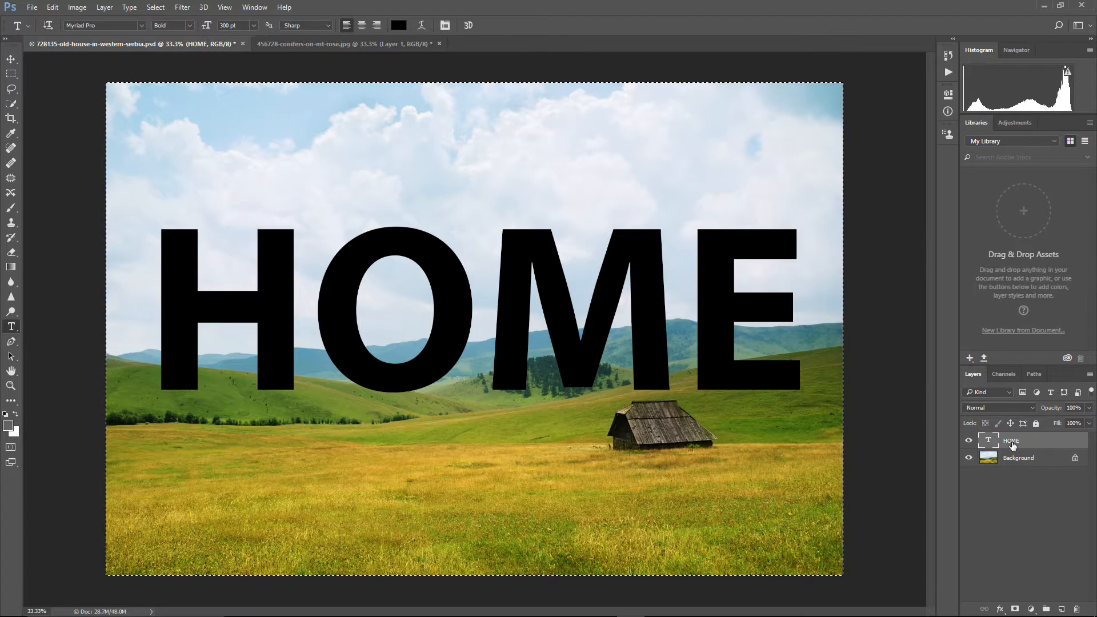
{"action": "left_click", "coordinate": [1040, 483]}
{"action": "key", "text": "ctrl+d"}
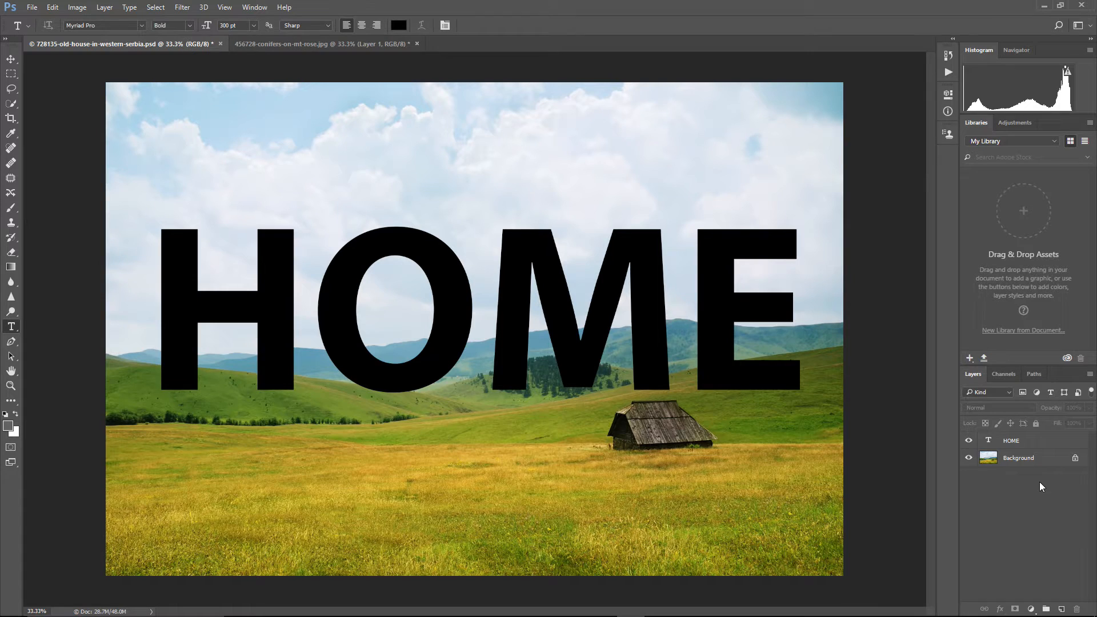
{"action": "left_click", "coordinate": [1014, 438]}
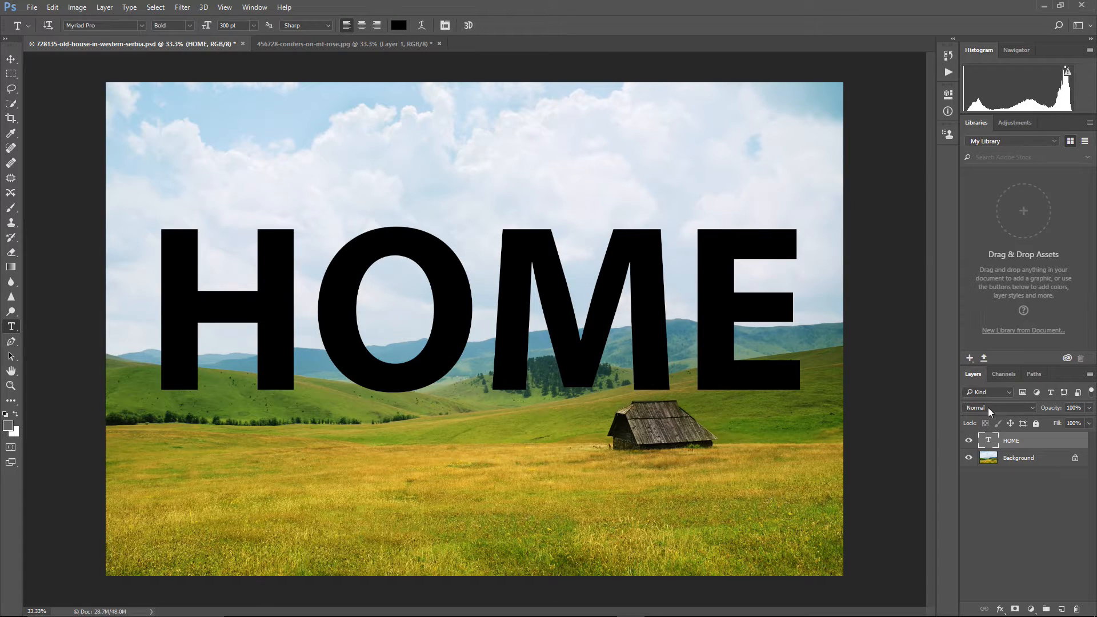
Step: Set the HOME layer's blend mode to Dissolve and lower its opacity to 51%
{"action": "left_click", "coordinate": [1033, 408]}
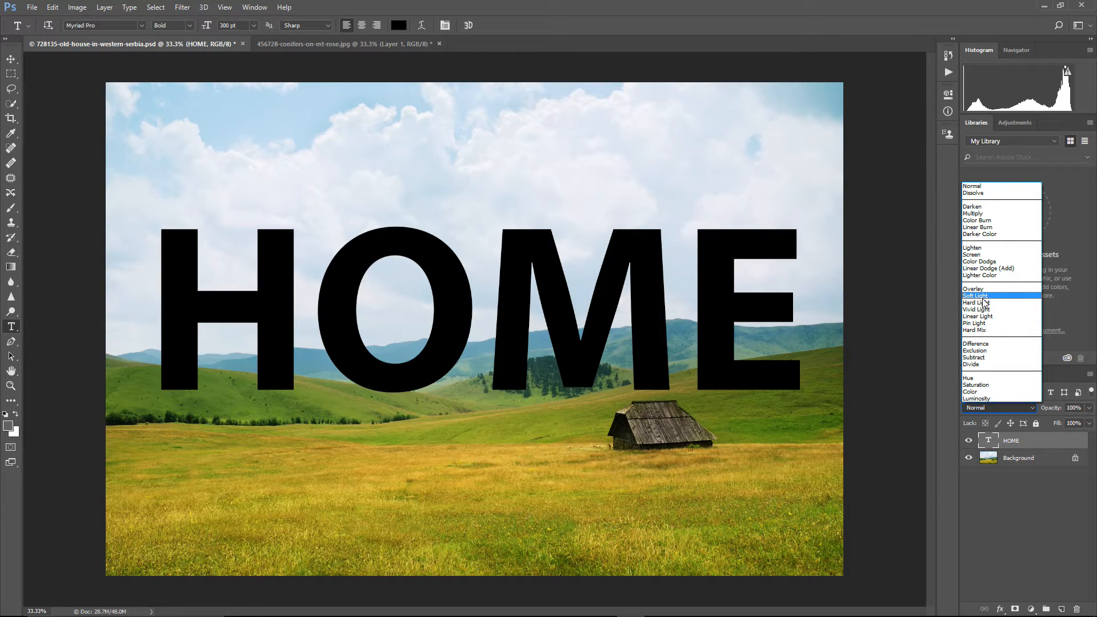
{"action": "left_click", "coordinate": [975, 187]}
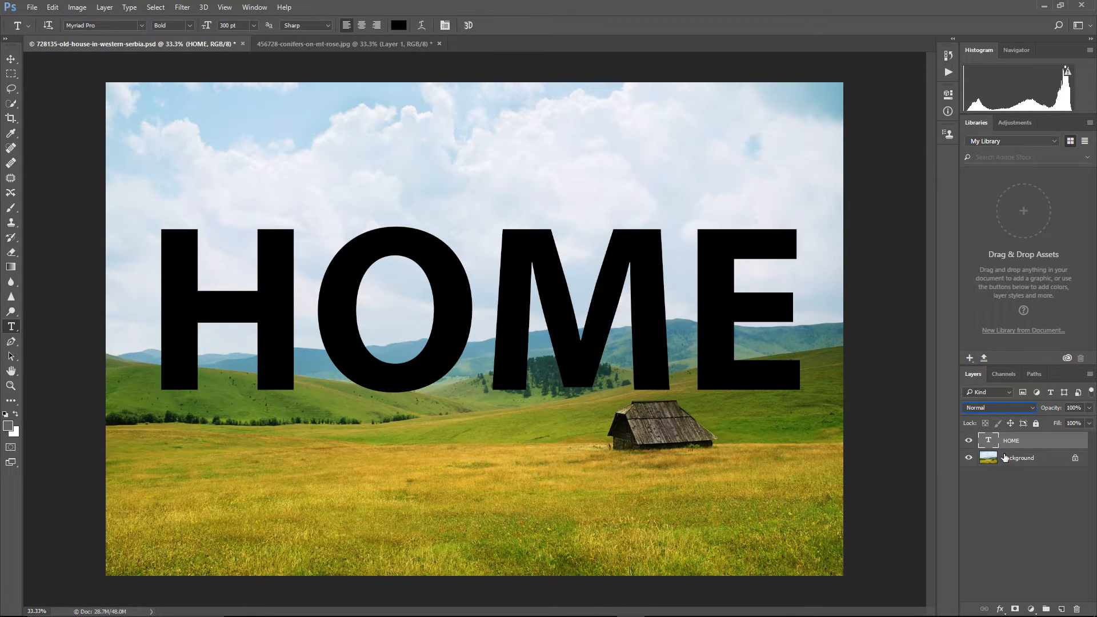
{"action": "left_click", "coordinate": [1003, 409]}
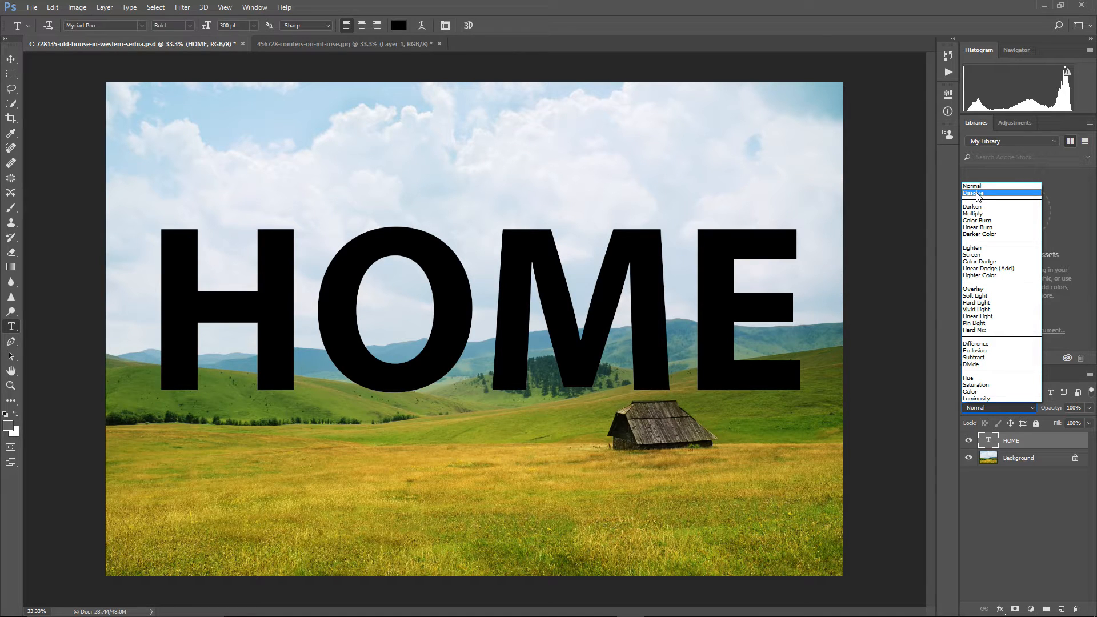
{"action": "left_click", "coordinate": [977, 194]}
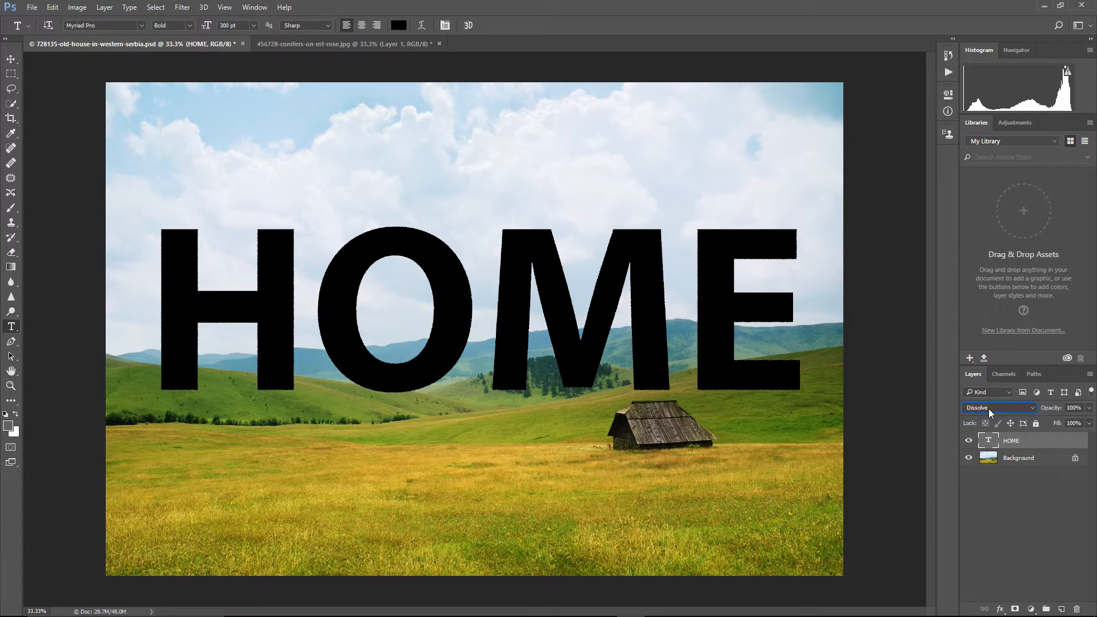
{"action": "left_click", "coordinate": [1090, 414]}
{"action": "left_click_drag", "start_coordinate": [1090, 423], "coordinate": [1063, 421]}
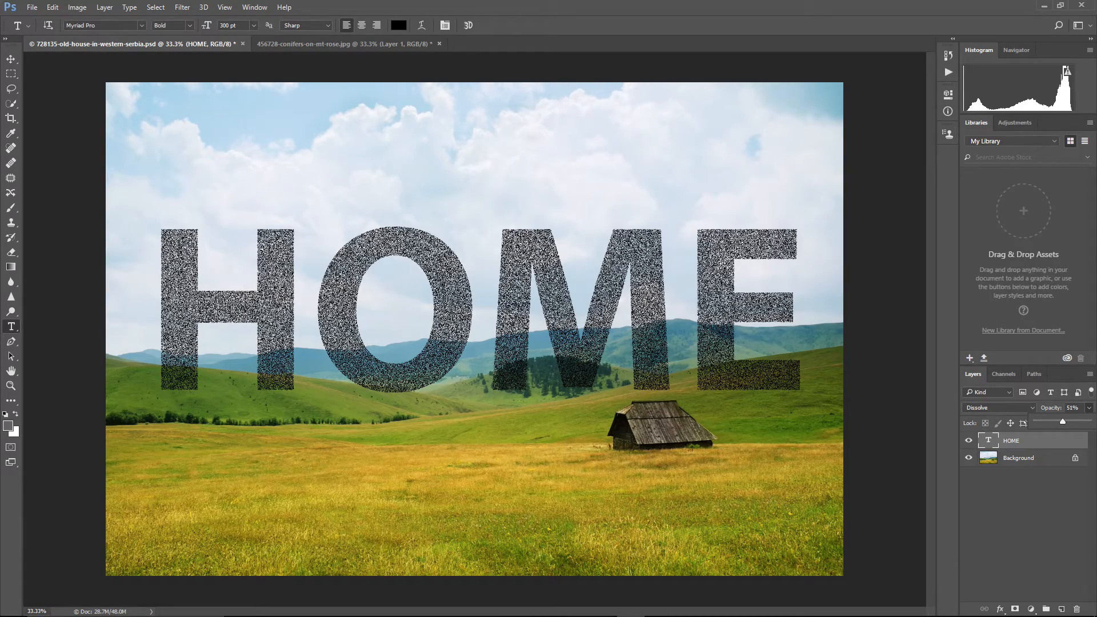
Step: Reduce the dissolved HOME layer's opacity to 0%, and restore it to 100%
{"action": "key", "text": "ctrl+plus"}
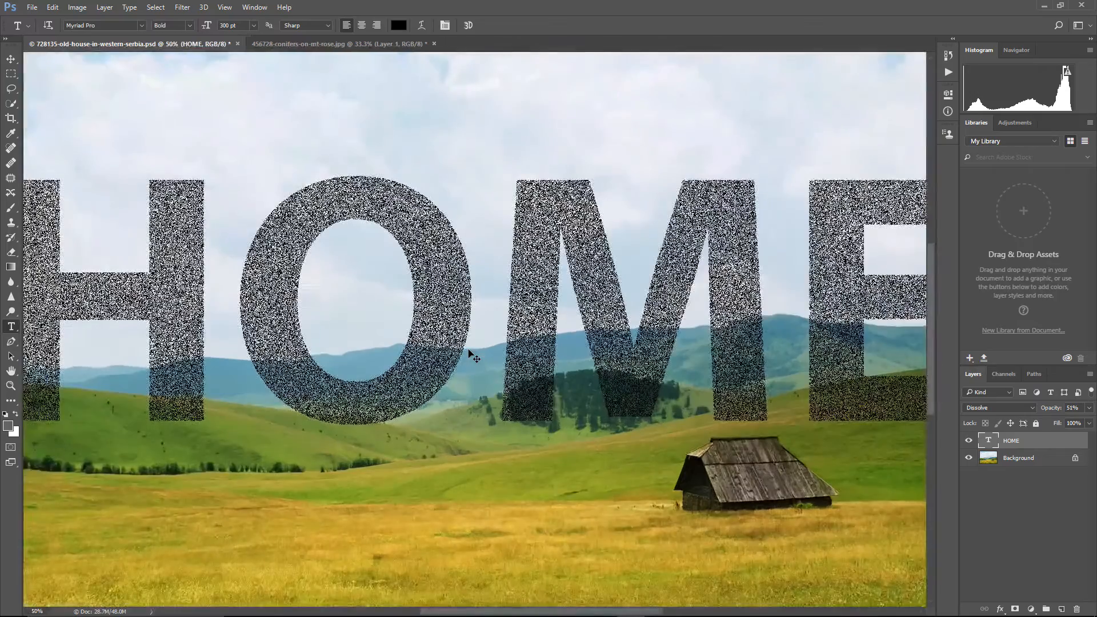
{"action": "key", "text": "ctrl+plus"}
{"action": "key", "text": "ctrl+plus"}
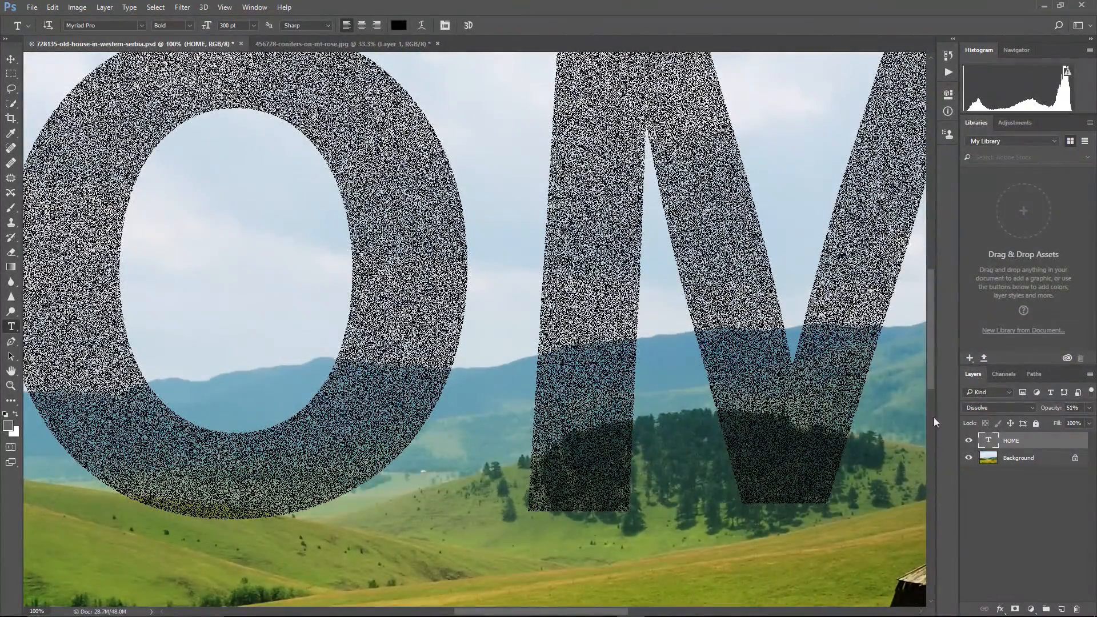
{"action": "left_click", "coordinate": [1090, 408]}
{"action": "left_click_drag", "start_coordinate": [1055, 420], "coordinate": [1034, 421]}
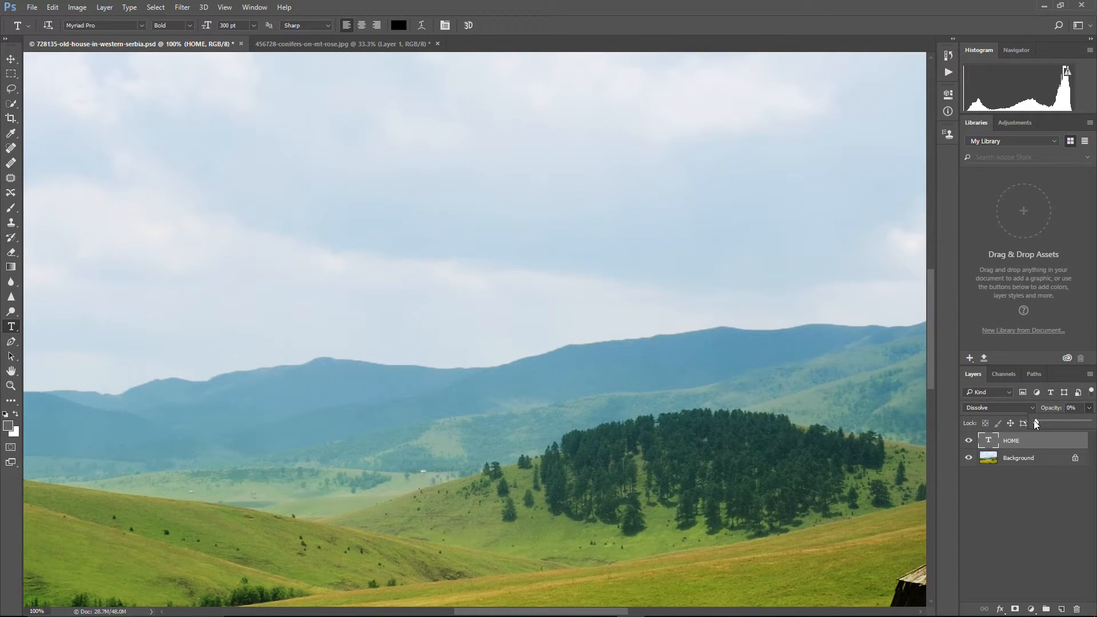
{"action": "left_click_drag", "start_coordinate": [1068, 421], "coordinate": [1095, 423]}
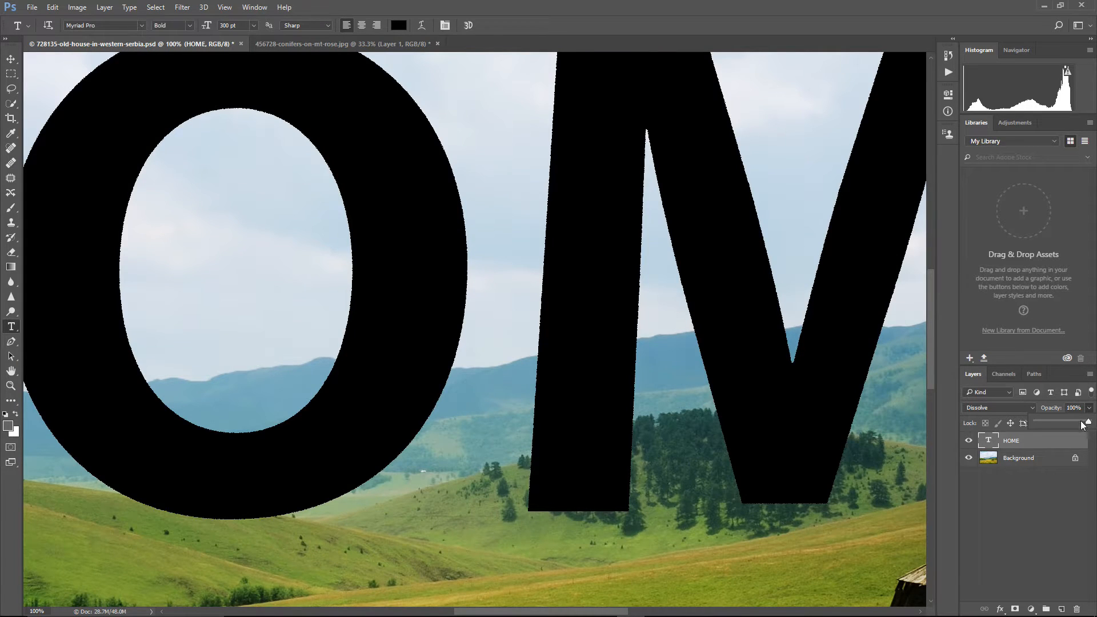
Step: Inspect the dissolved letter edges up close and switch the HOME layer's blend mode to Normal for comparison
{"action": "key", "text": "ctrl+plus"}
{"action": "key", "text": "ctrl+plus"}
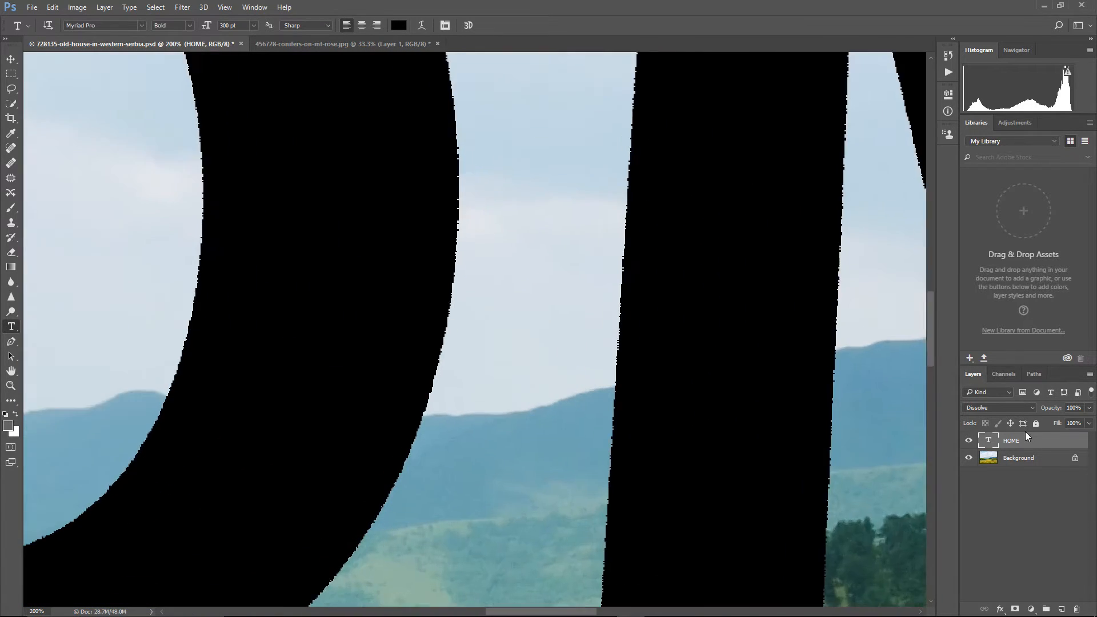
{"action": "left_click", "coordinate": [999, 409]}
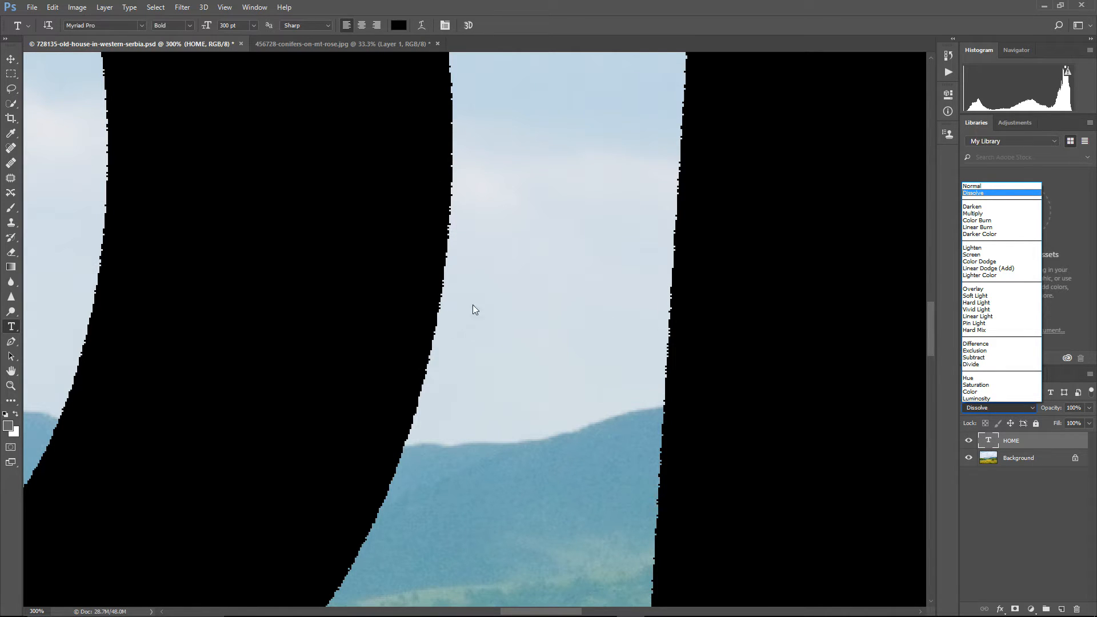
{"action": "left_click", "coordinate": [972, 186]}
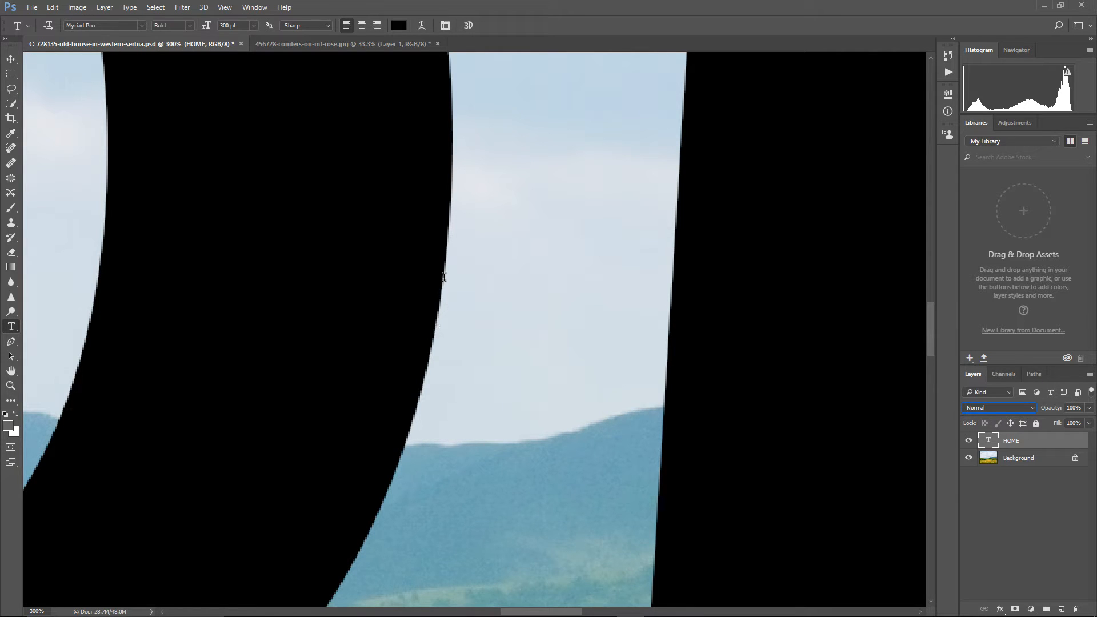
Step: Examine the smooth letter edges closely and return the HOME layer's blend mode to Dissolve
{"action": "key", "text": "ctrl+plus"}
{"action": "key", "text": "ctrl+plus"}
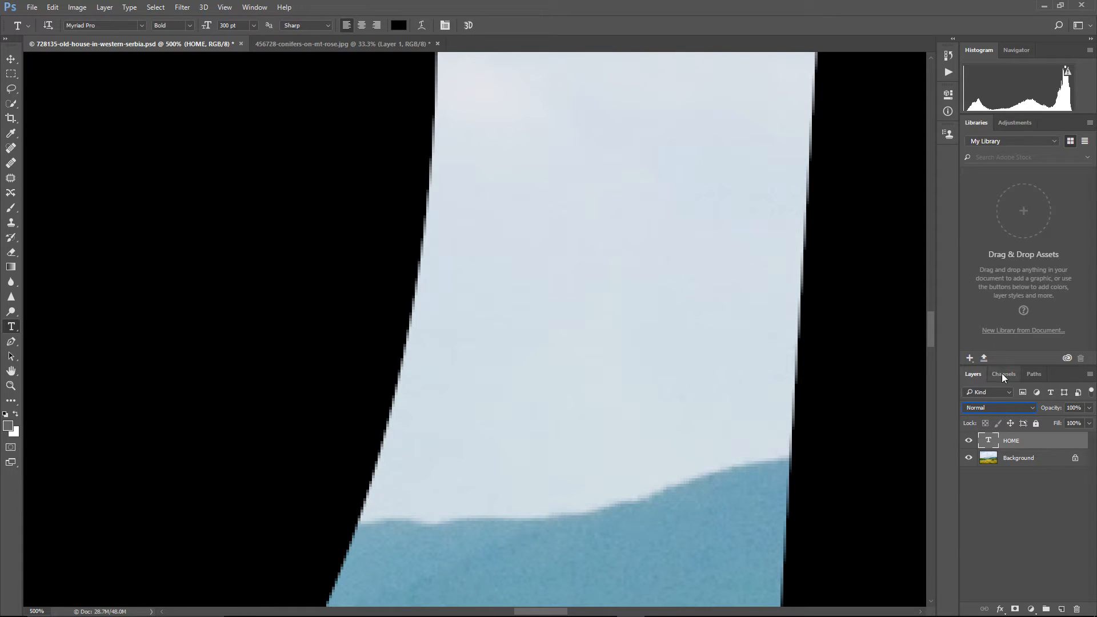
{"action": "left_click", "coordinate": [995, 407]}
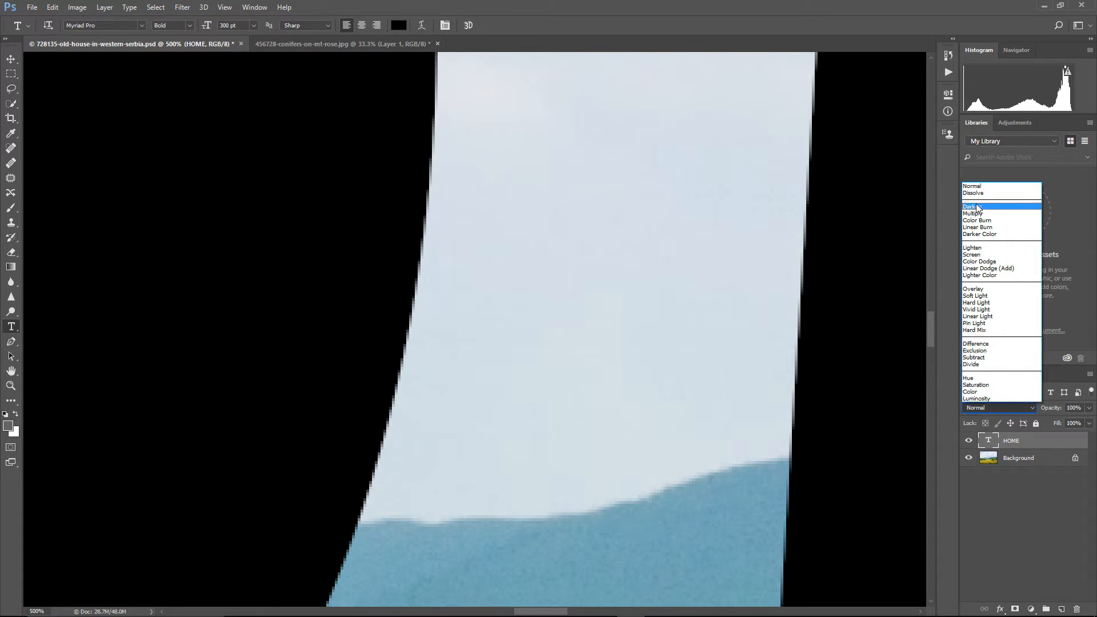
{"action": "left_click", "coordinate": [977, 194]}
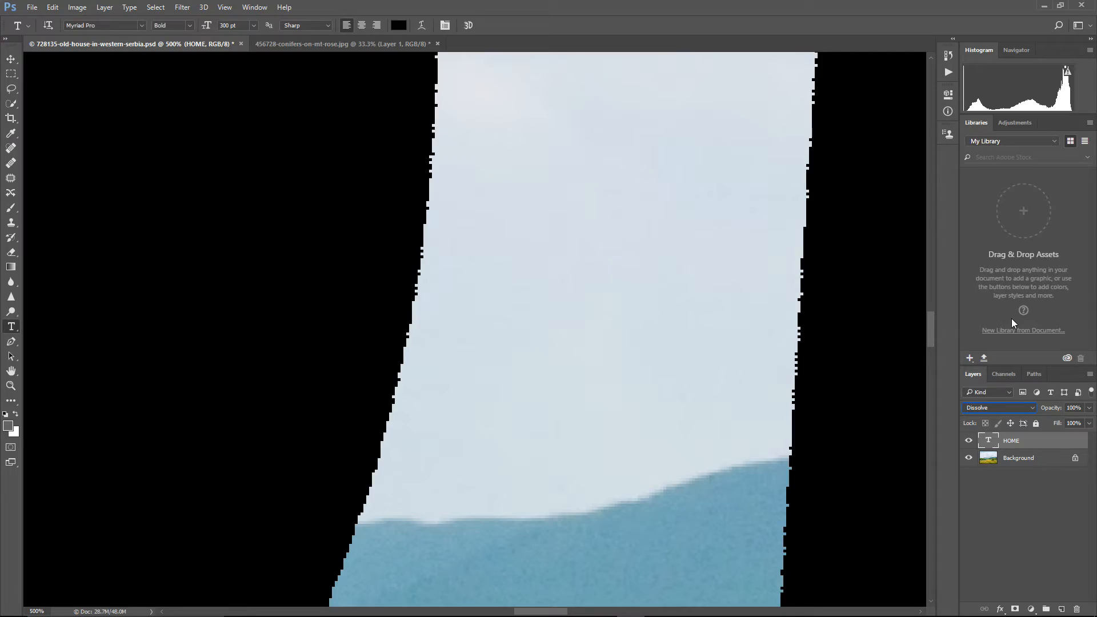
Step: Change the HOME layer's blend mode from Dissolve to Darken
{"action": "key", "text": "ctrl+minus"}
{"action": "key", "text": "ctrl+minus"}
{"action": "key", "text": "ctrl+minus"}
{"action": "key", "text": "ctrl+minus"}
{"action": "key", "text": "ctrl+minus"}
{"action": "key", "text": "ctrl+minus"}
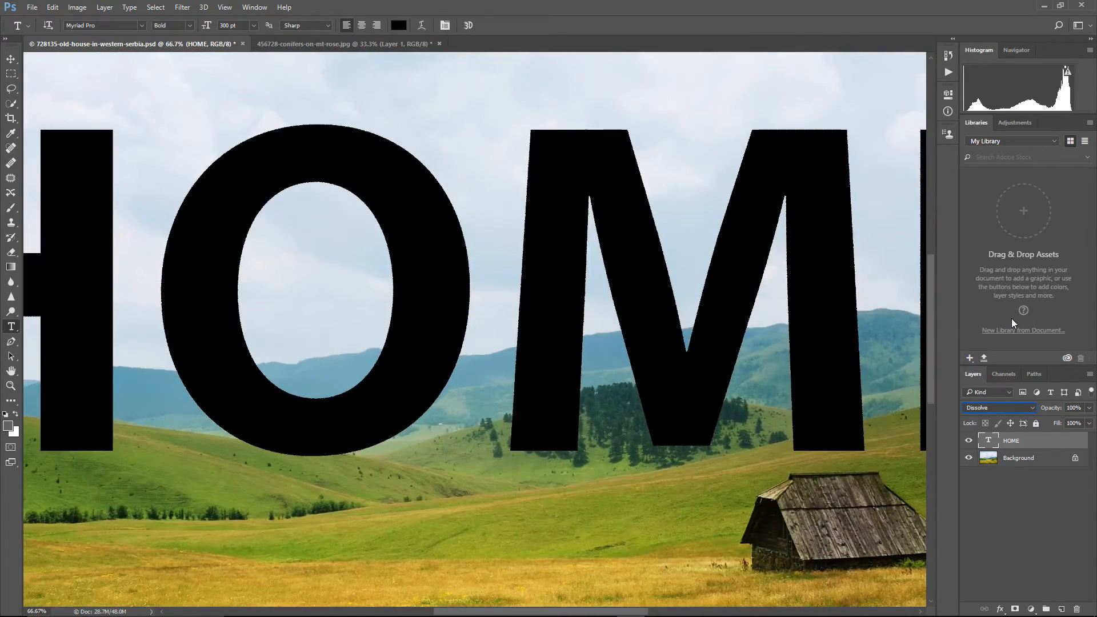
{"action": "key", "text": "ctrl+minus"}
{"action": "key", "text": "ctrl+minus"}
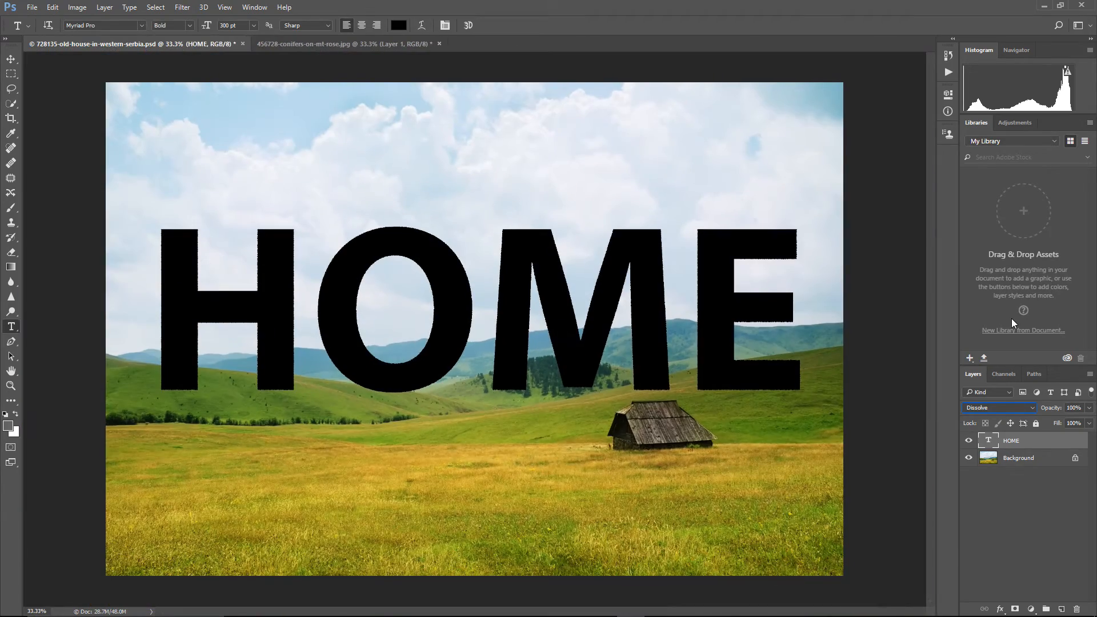
{"action": "left_click", "coordinate": [989, 408]}
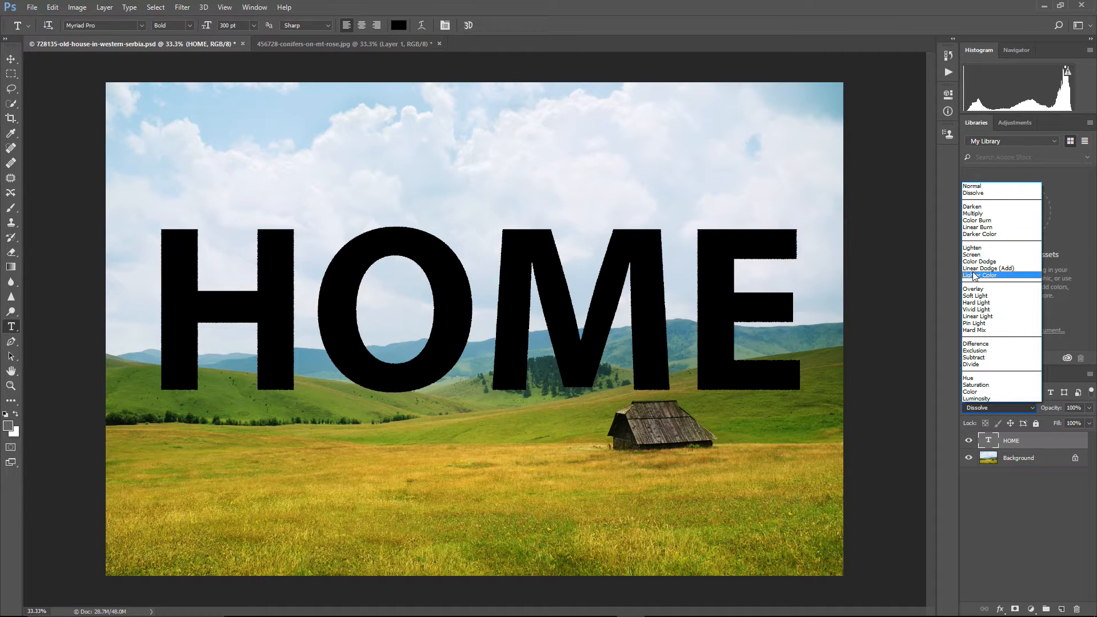
{"action": "left_click", "coordinate": [979, 208]}
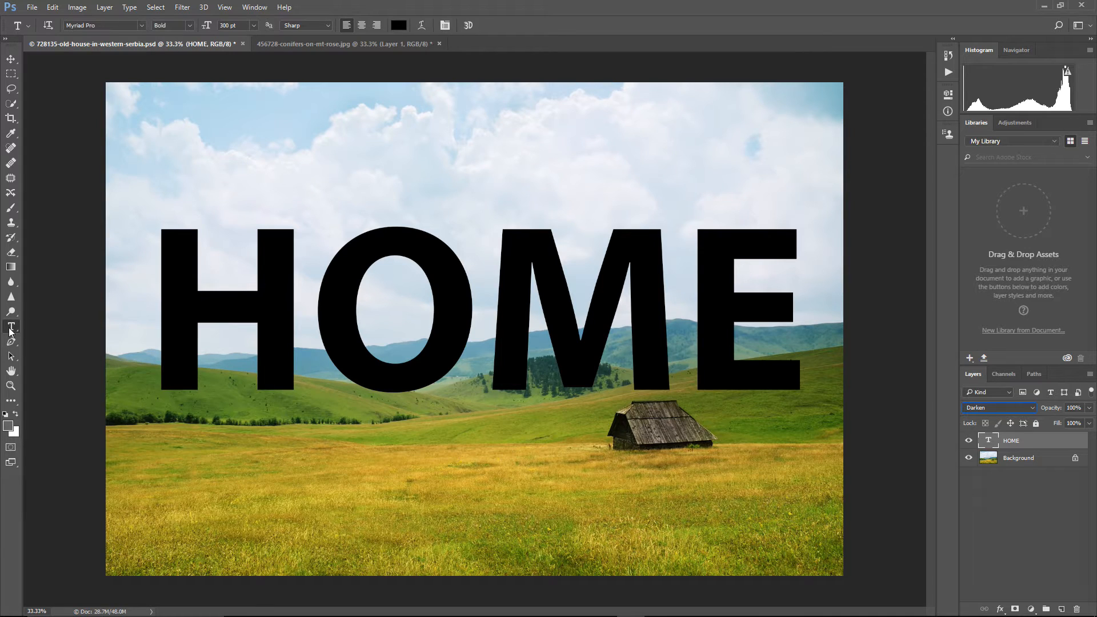
Step: Recolor the HOME text with the hazy blue 93bac9 sampled from the distant mountains beside the H
{"action": "left_click", "coordinate": [400, 27]}
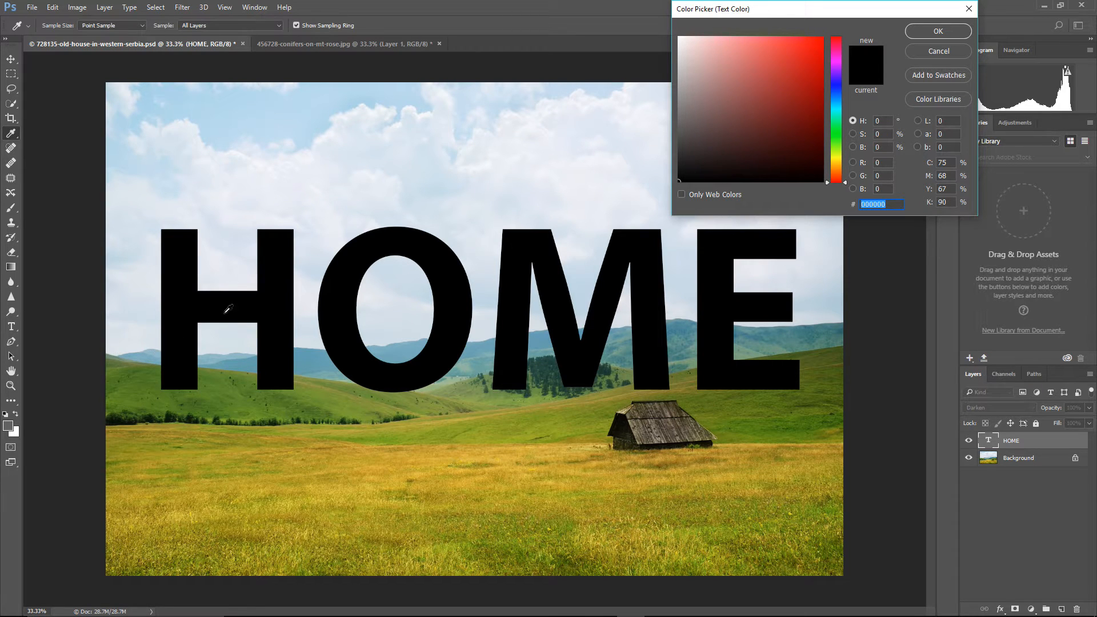
{"action": "left_click", "coordinate": [159, 351]}
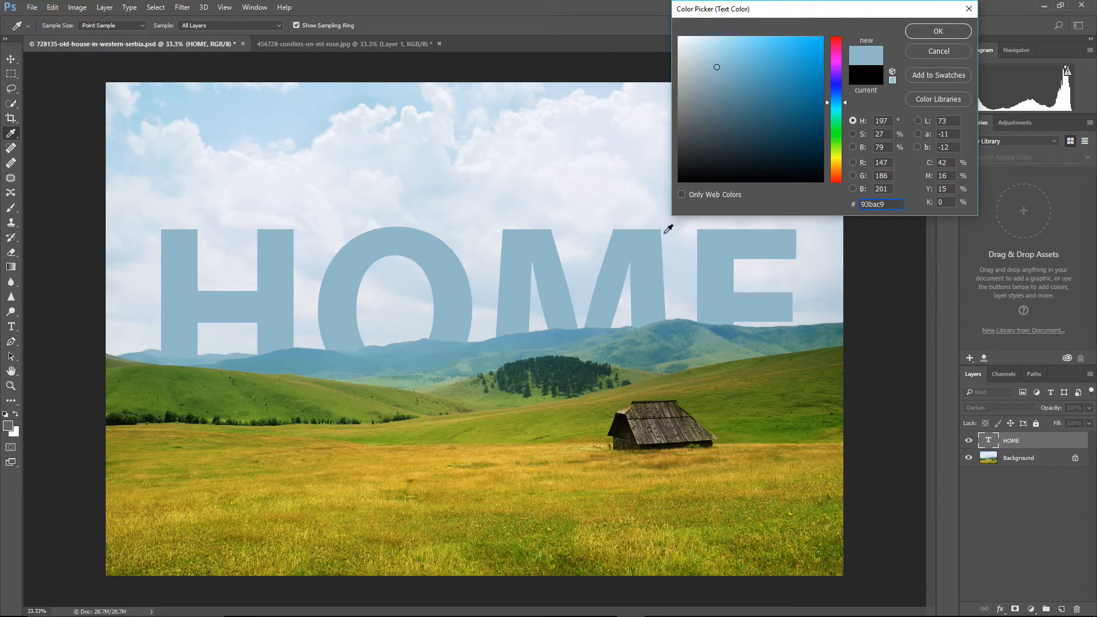
{"action": "left_click", "coordinate": [939, 31]}
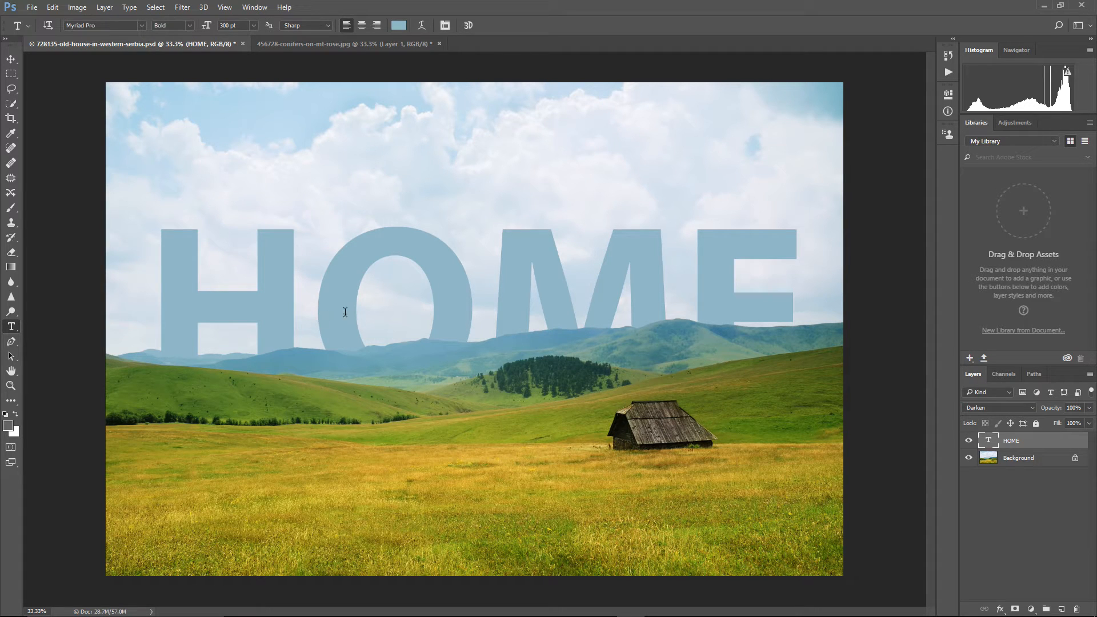
Step: Preview the HOME text in sampled colors 5e98ae, 939b28 and bddeef, and apply the hazy blue 92b9cb from the distant mountains beside the H
{"action": "left_click", "coordinate": [399, 25]}
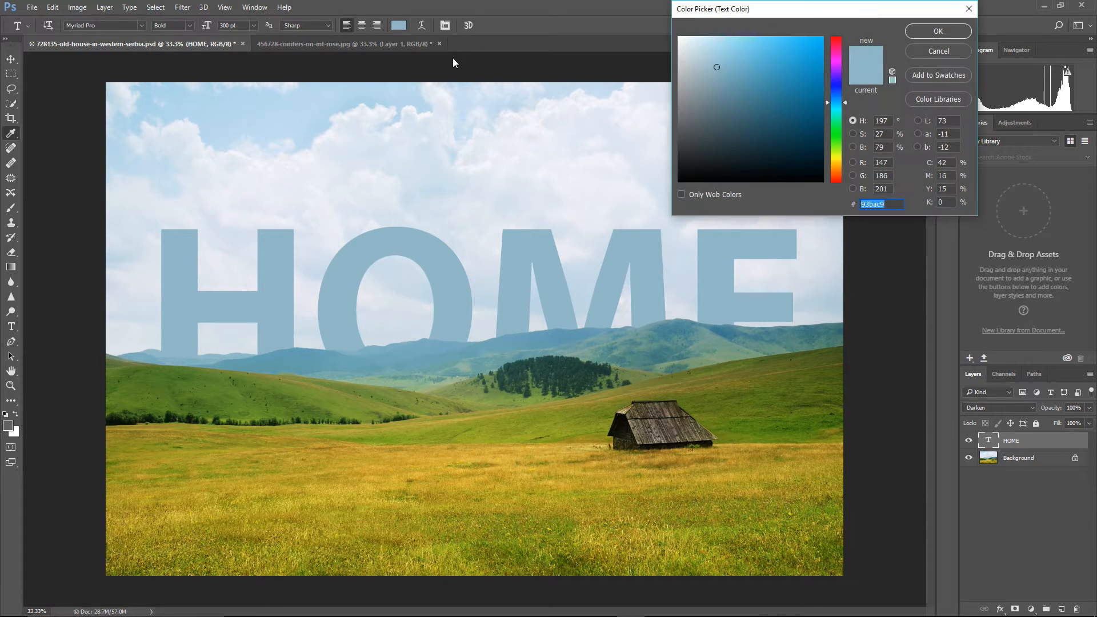
{"action": "left_click", "coordinate": [559, 335]}
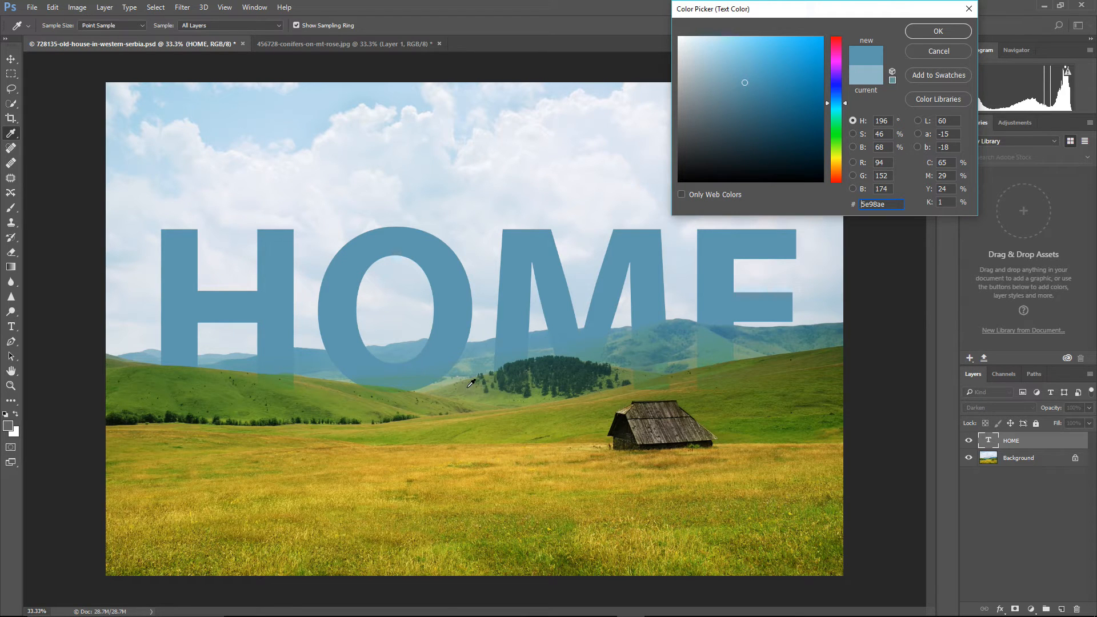
{"action": "left_click", "coordinate": [497, 423]}
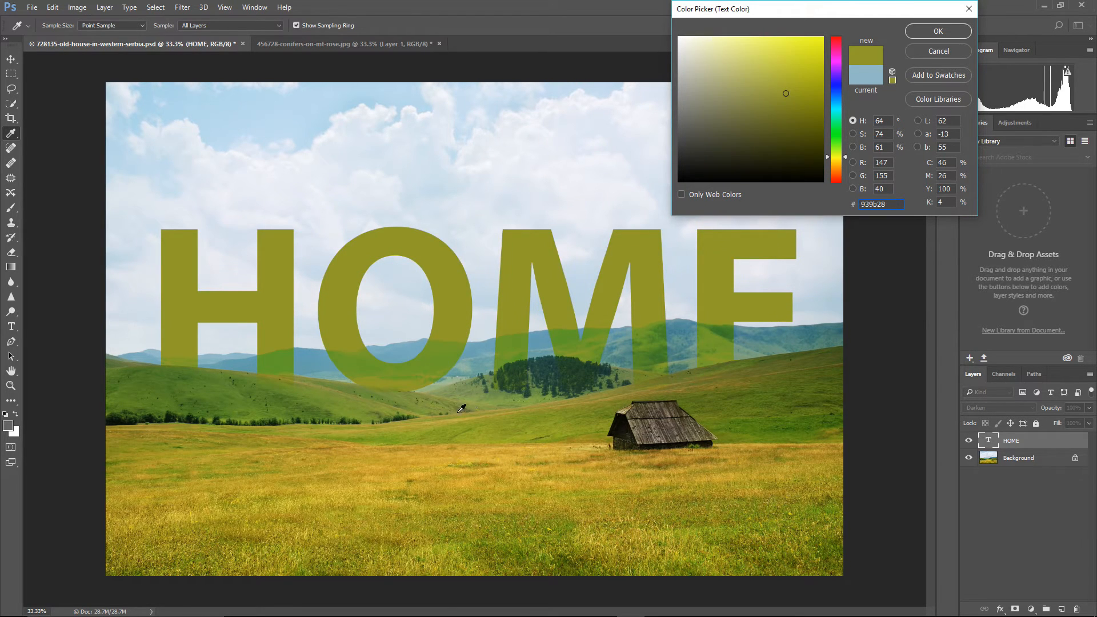
{"action": "left_click", "coordinate": [307, 118]}
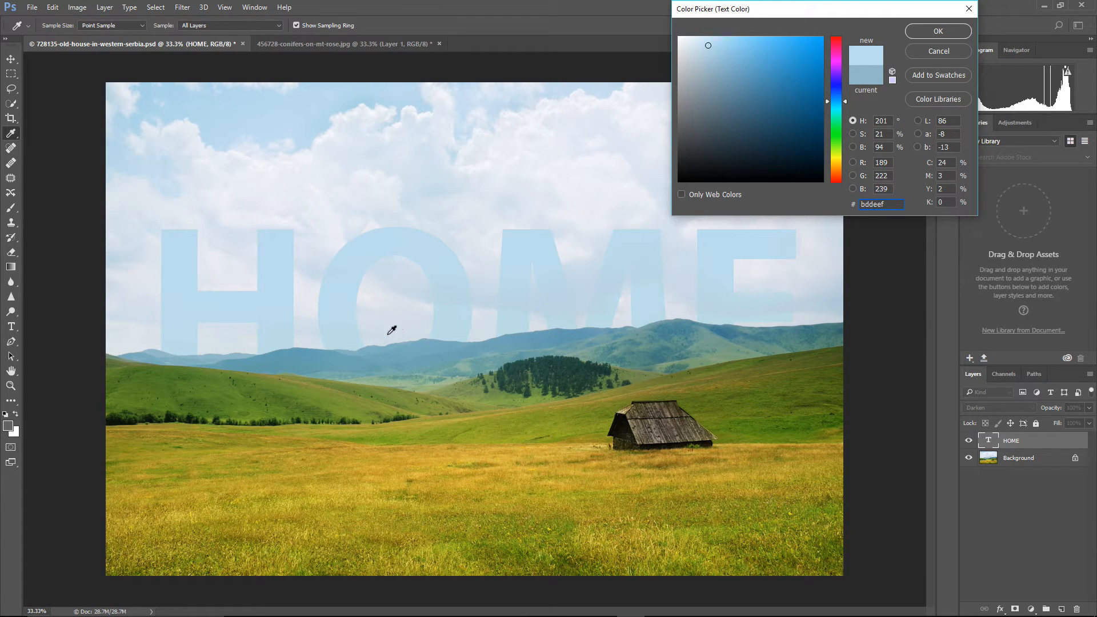
{"action": "left_click", "coordinate": [166, 350]}
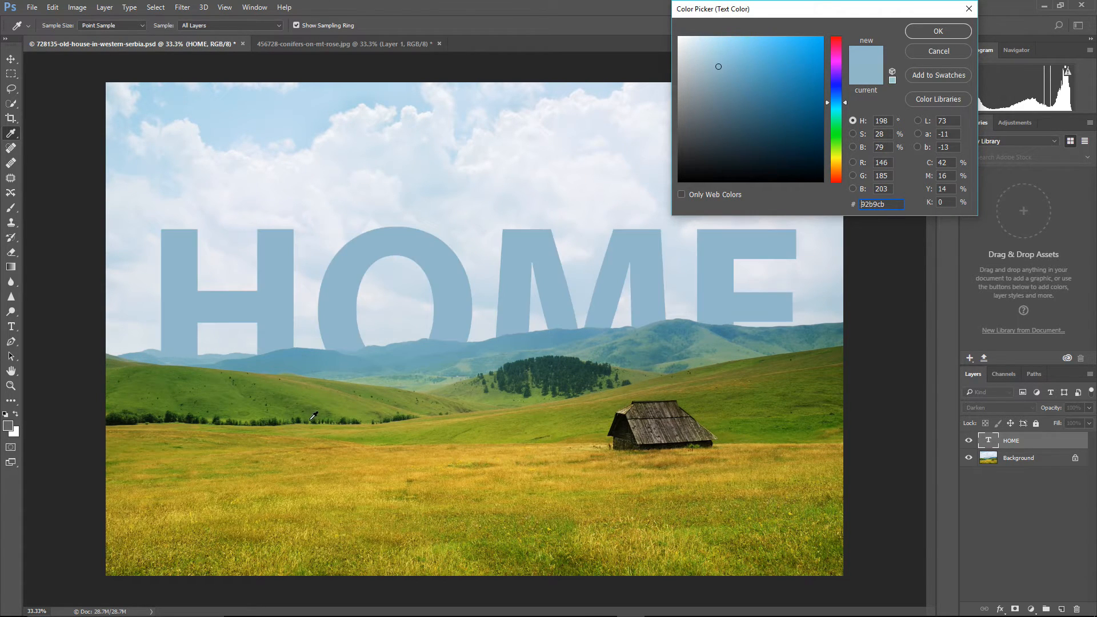
{"action": "left_click", "coordinate": [944, 31]}
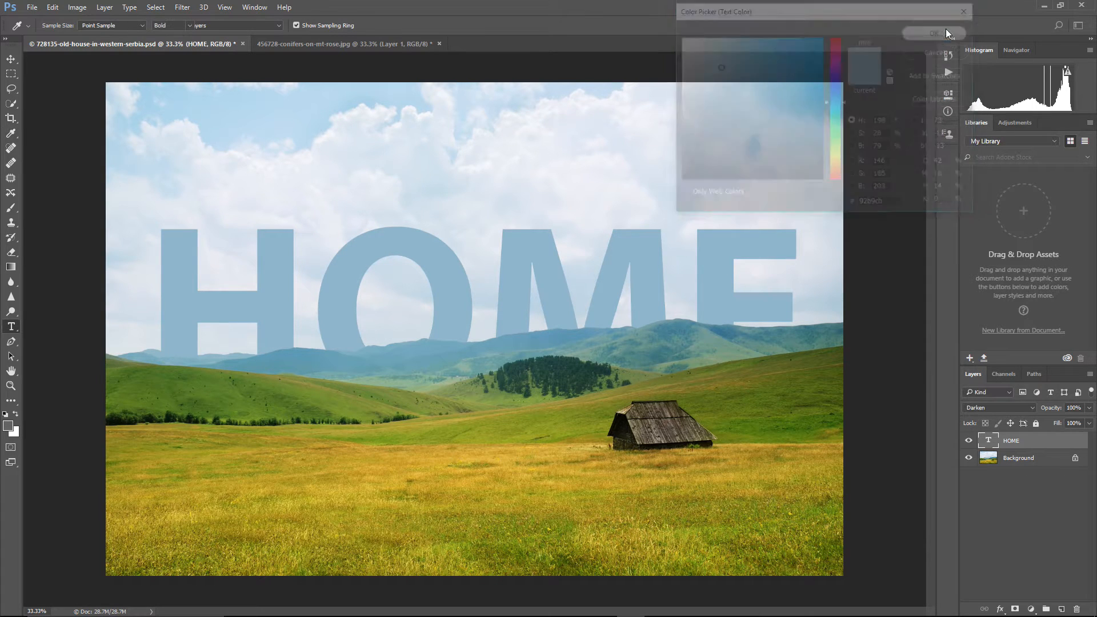
Step: Switch the blue HOME layer's blend mode to Lighten for comparison and return it to Darken
{"action": "left_click", "coordinate": [1005, 407]}
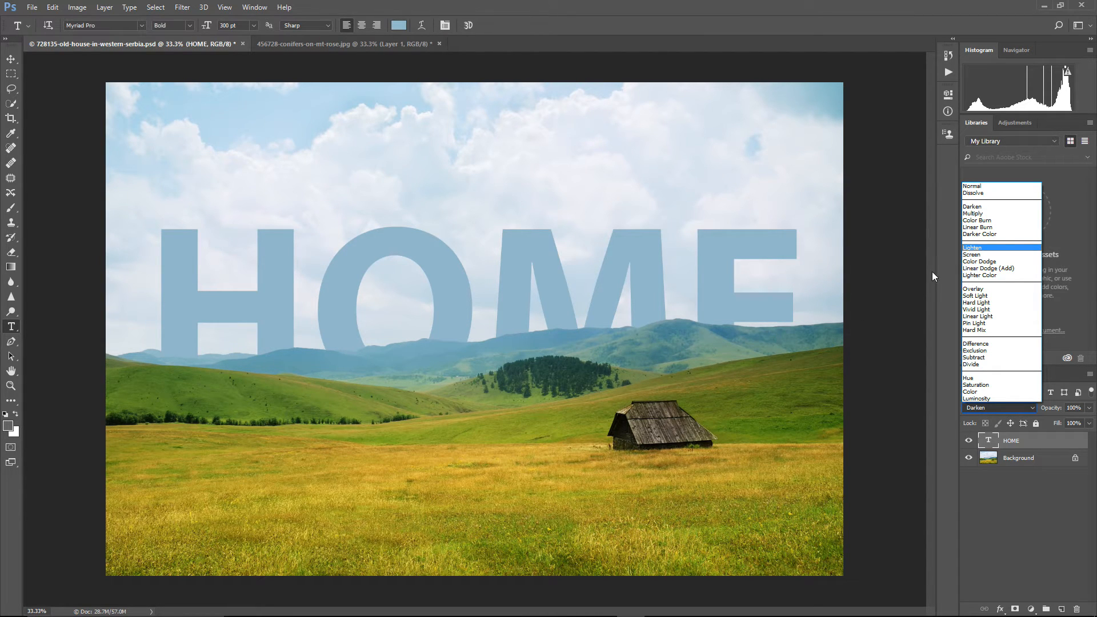
{"action": "left_click", "coordinate": [972, 248]}
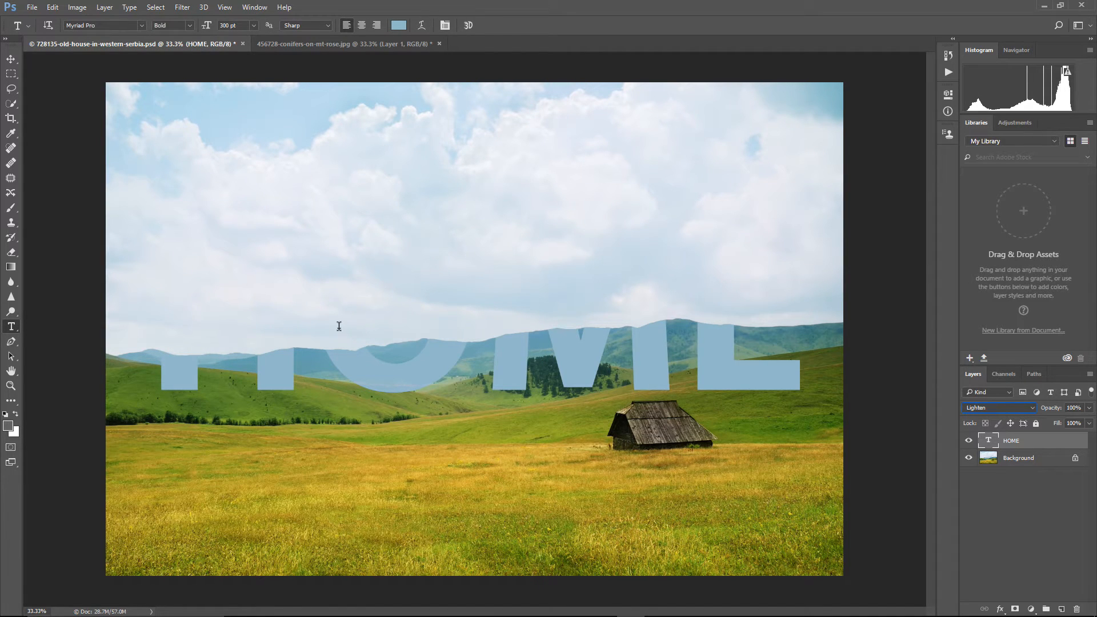
{"action": "left_click", "coordinate": [977, 409]}
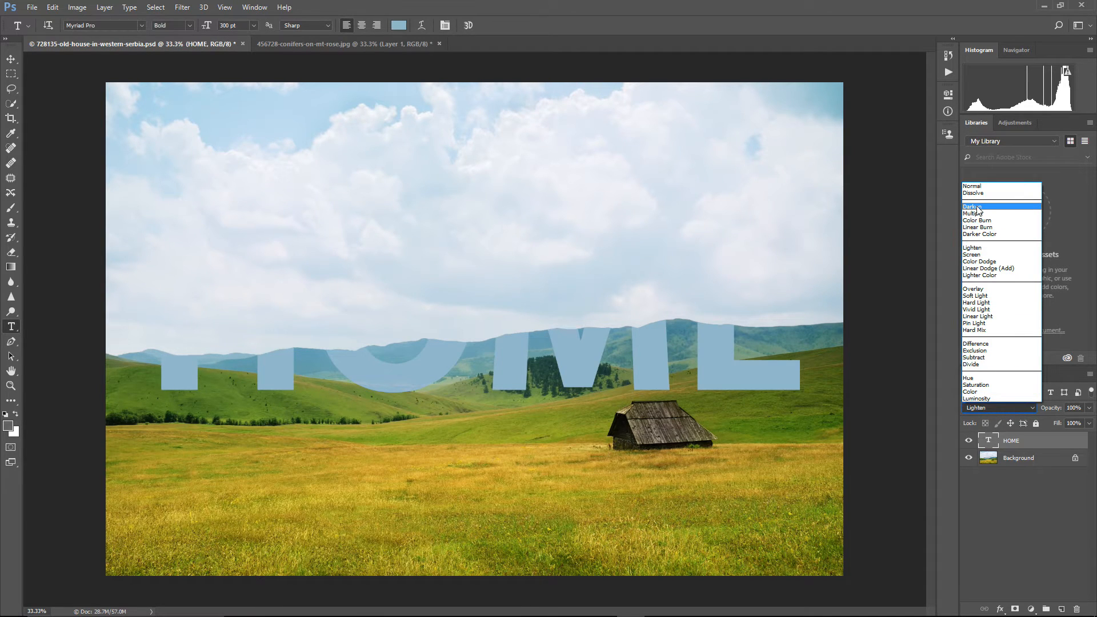
{"action": "left_click", "coordinate": [976, 206]}
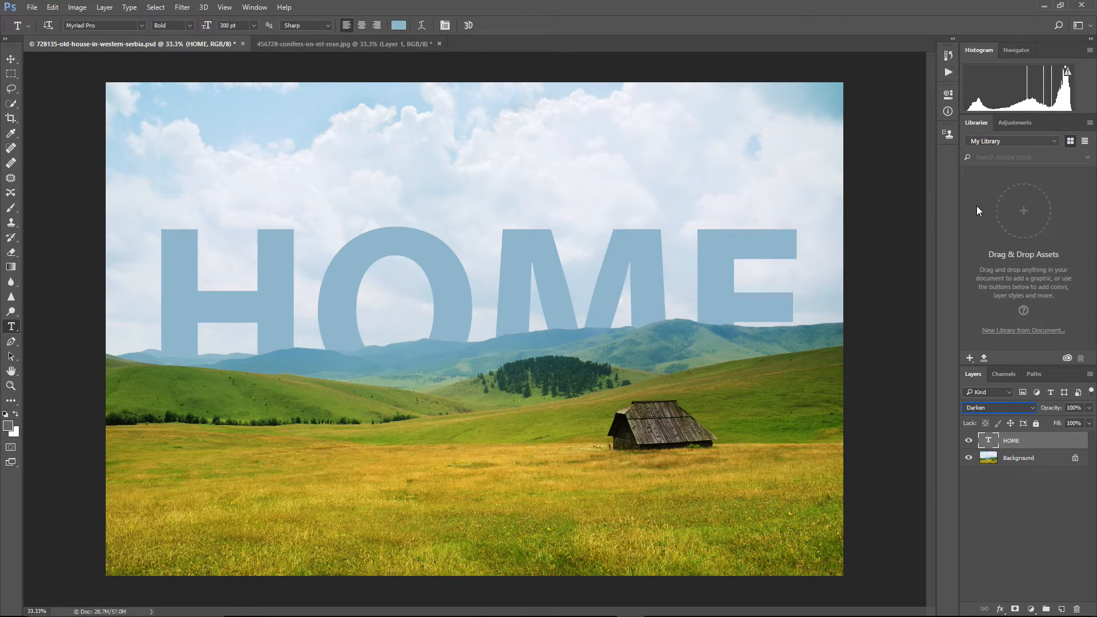
Step: Switch the blue HOME layer's blend mode to Darker Color for comparison and set it back to Darken
{"action": "left_click", "coordinate": [982, 406]}
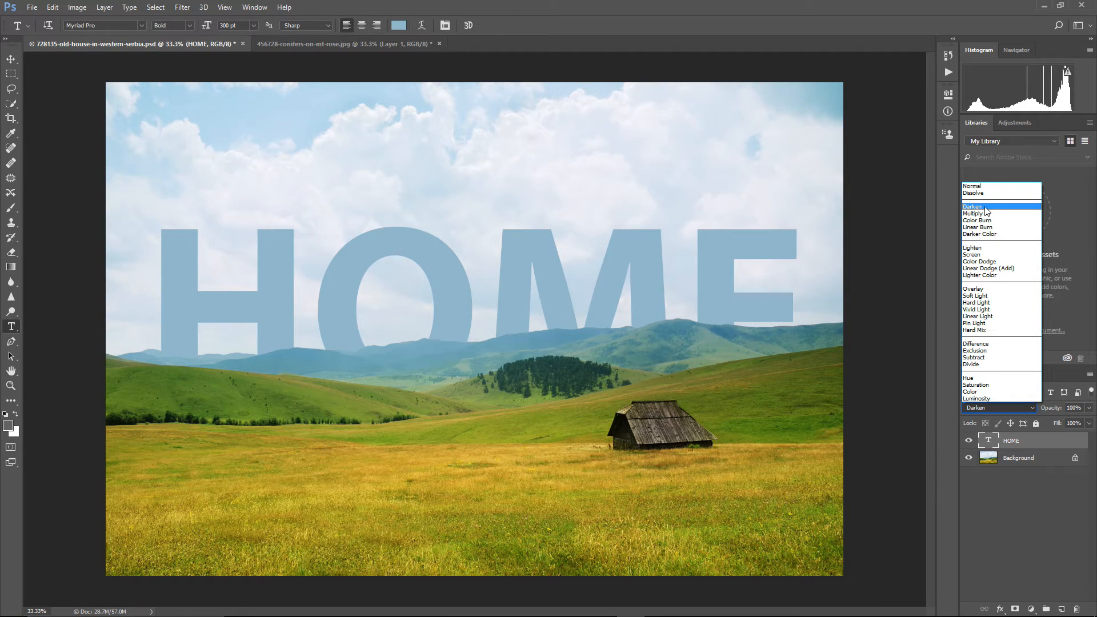
{"action": "left_click", "coordinate": [974, 235]}
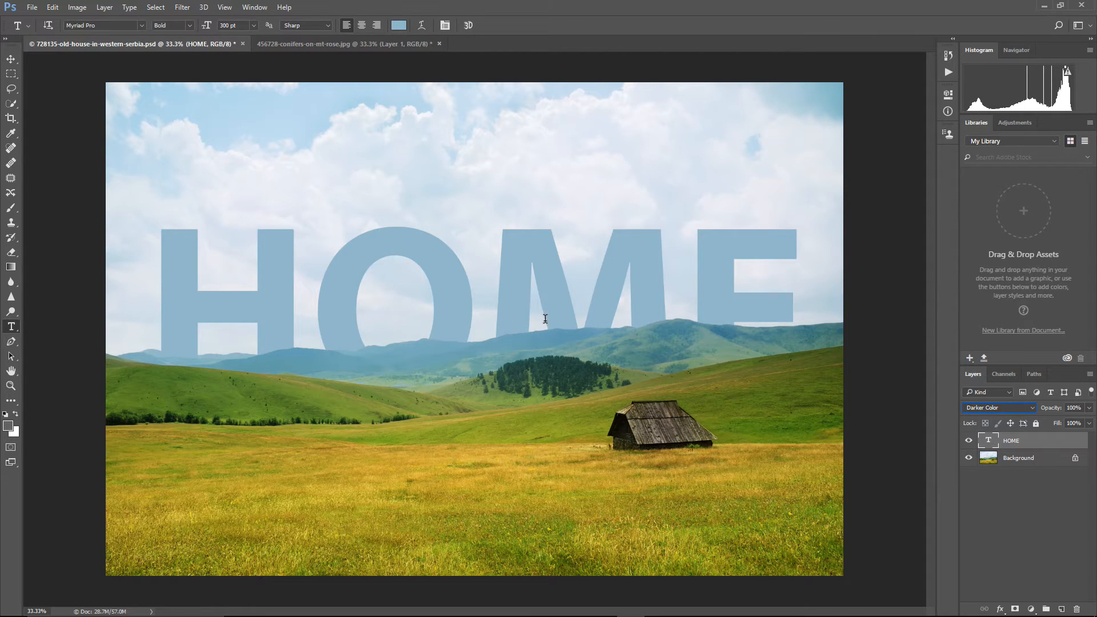
{"action": "left_click", "coordinate": [984, 406]}
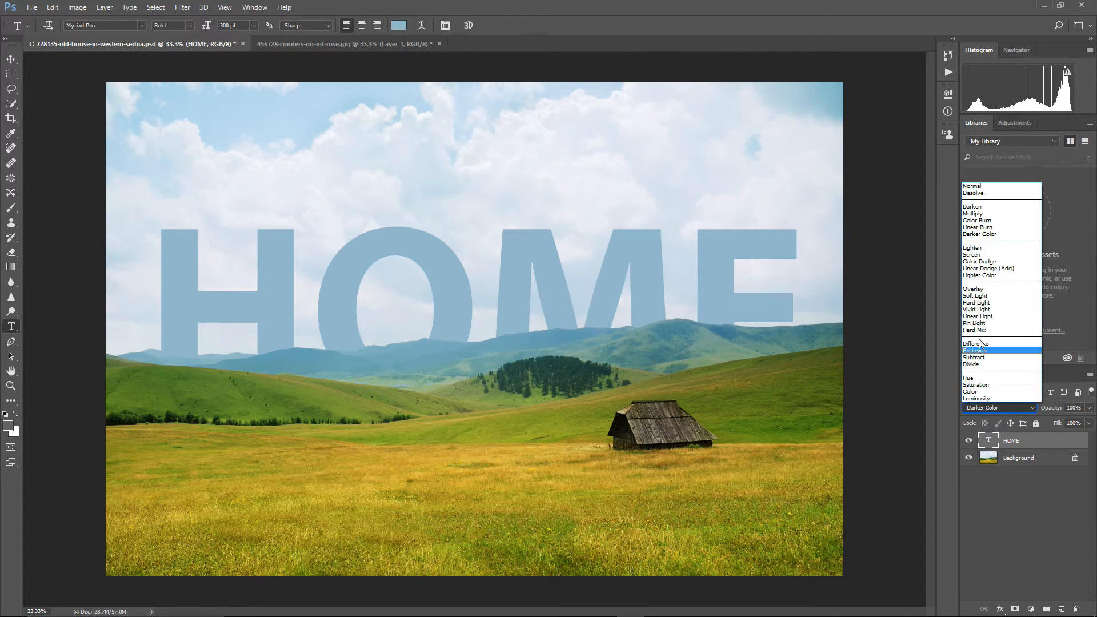
{"action": "left_click", "coordinate": [973, 207]}
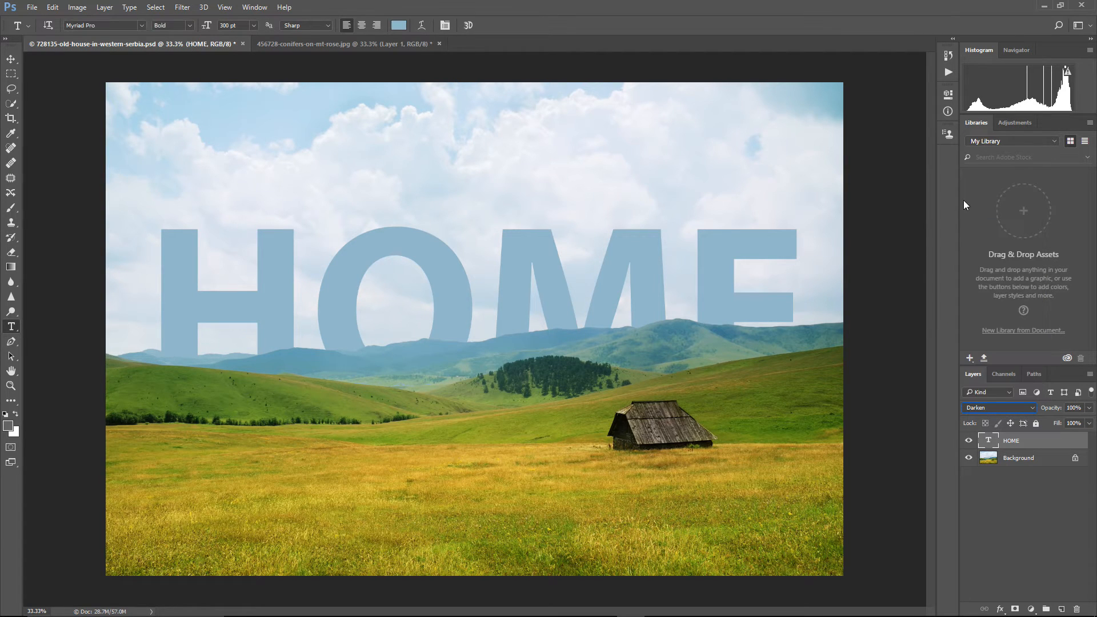
Step: Recolor the HOME text with the golden yellow aa9a21 sampled from the grass field near the hut
{"action": "left_click", "coordinate": [398, 25]}
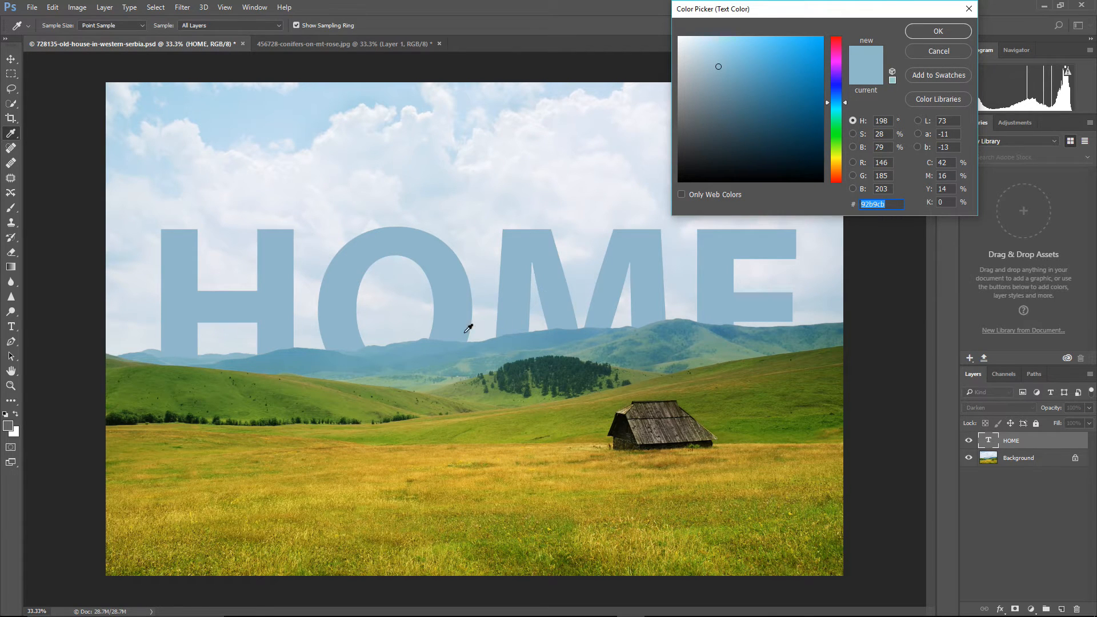
{"action": "left_click", "coordinate": [584, 439]}
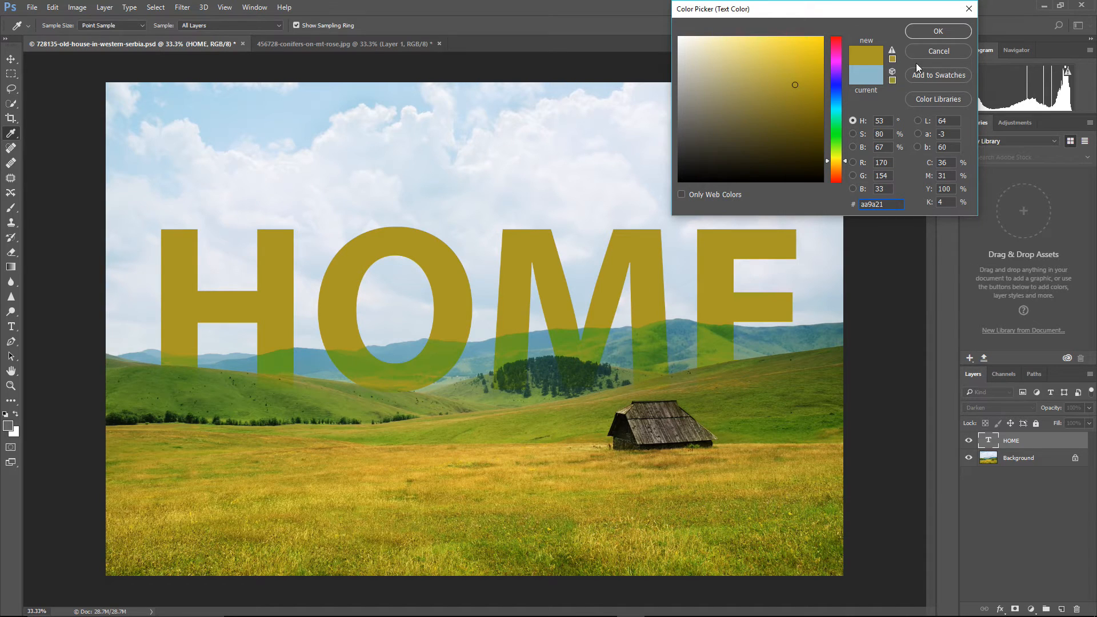
{"action": "left_click", "coordinate": [931, 32]}
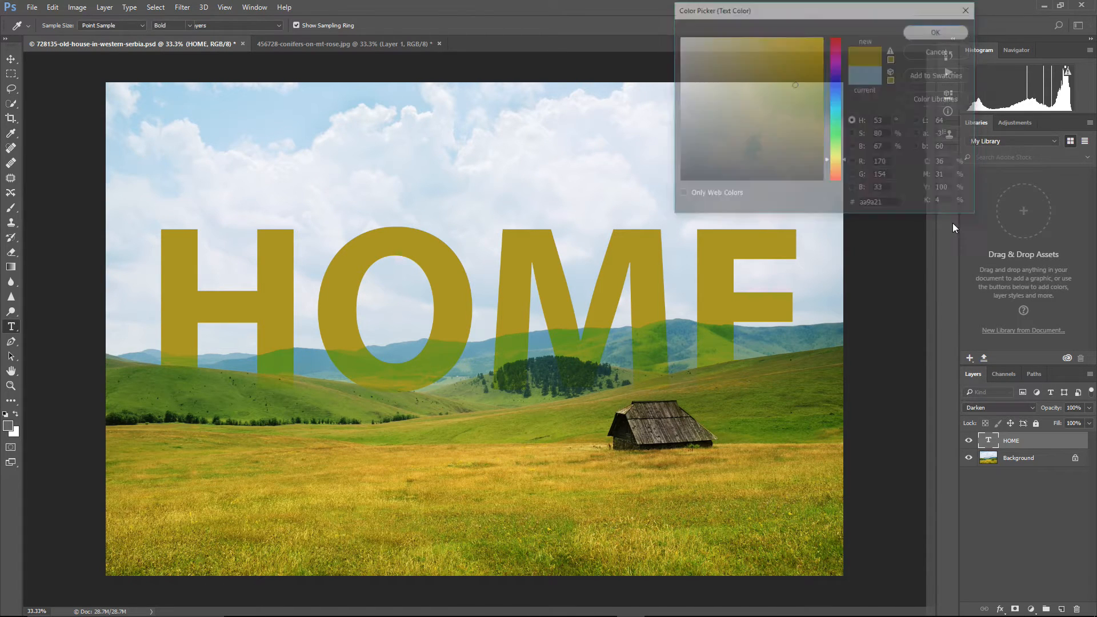
Step: Try the Darker Color blend mode on the golden HOME text and return the layer to Darken
{"action": "left_click", "coordinate": [993, 408]}
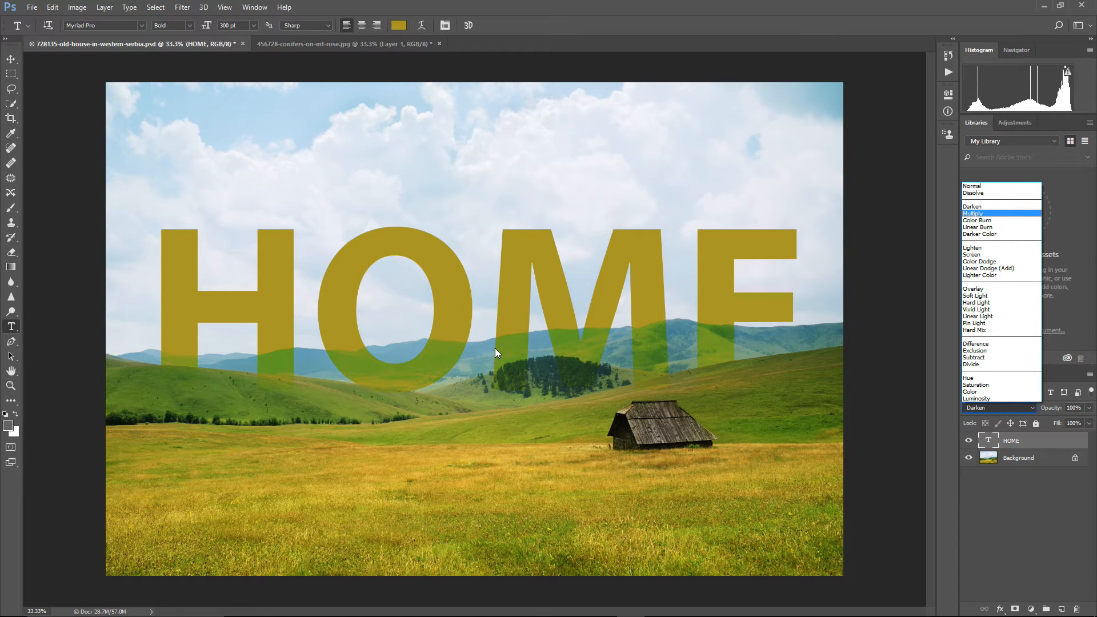
{"action": "left_click", "coordinate": [979, 234]}
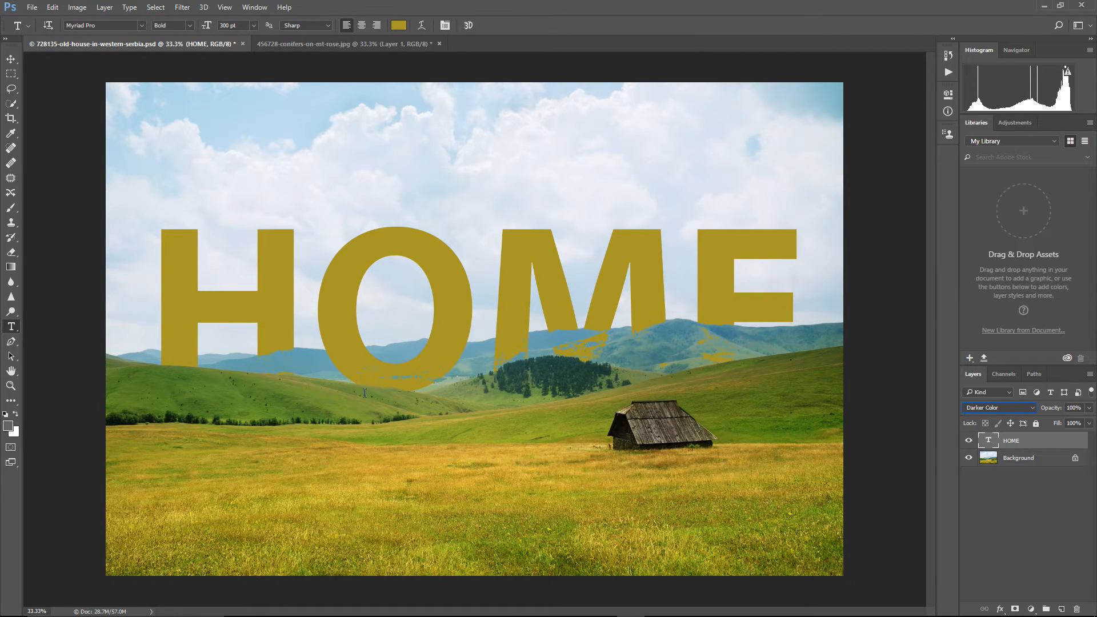
{"action": "left_click", "coordinate": [1005, 409]}
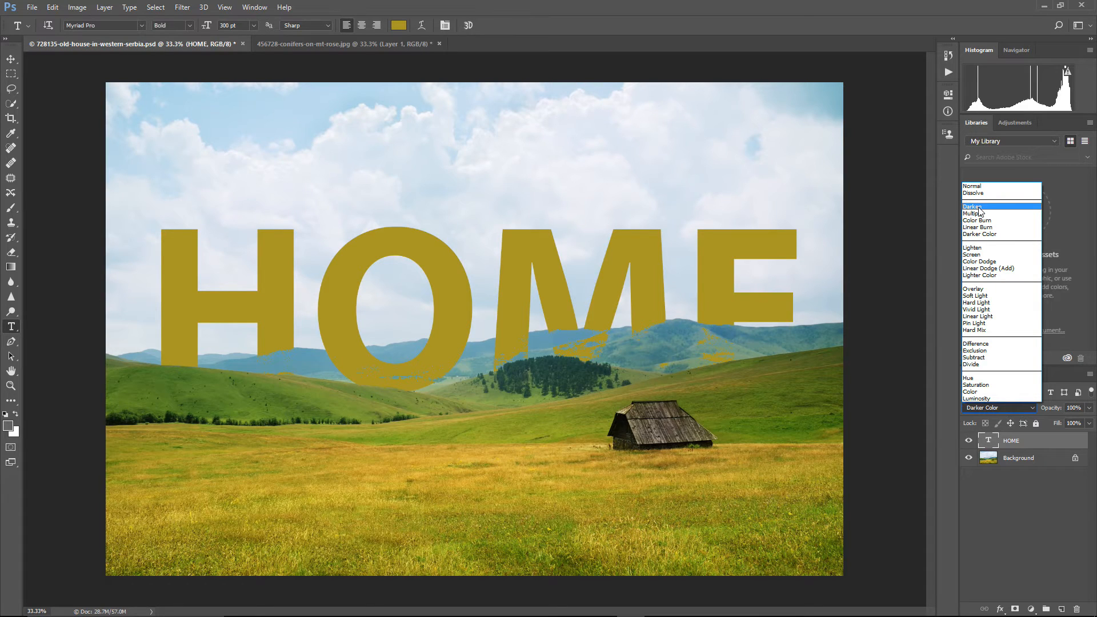
{"action": "left_click", "coordinate": [978, 207]}
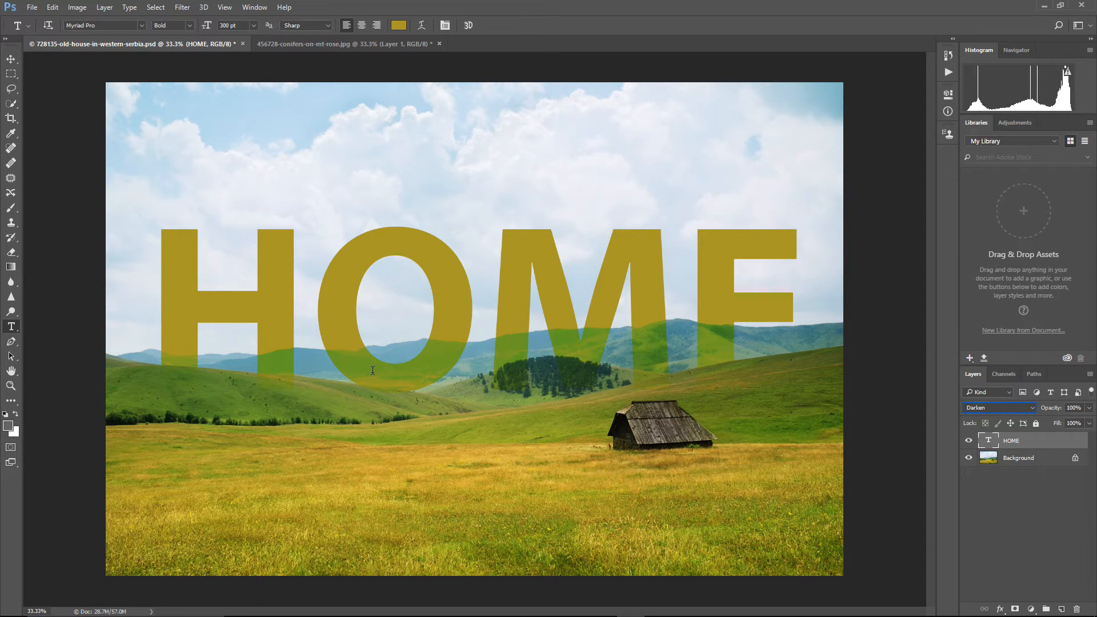
Step: Set the golden HOME layer's blend mode to Lighten and change it to Lighter Color for comparison
{"action": "left_click", "coordinate": [998, 407]}
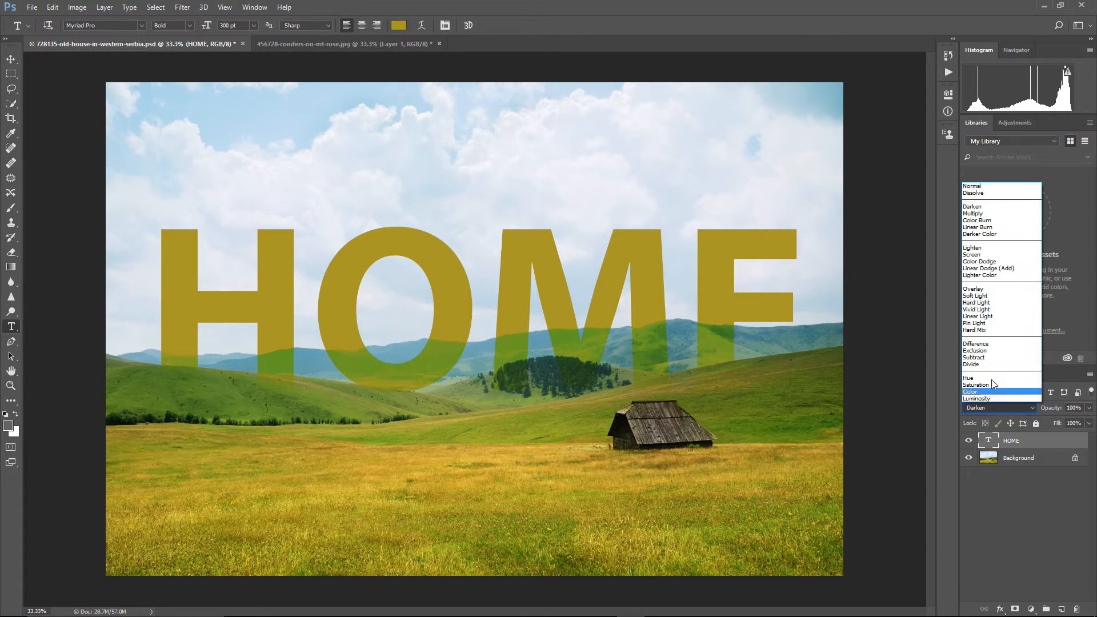
{"action": "left_click", "coordinate": [984, 248]}
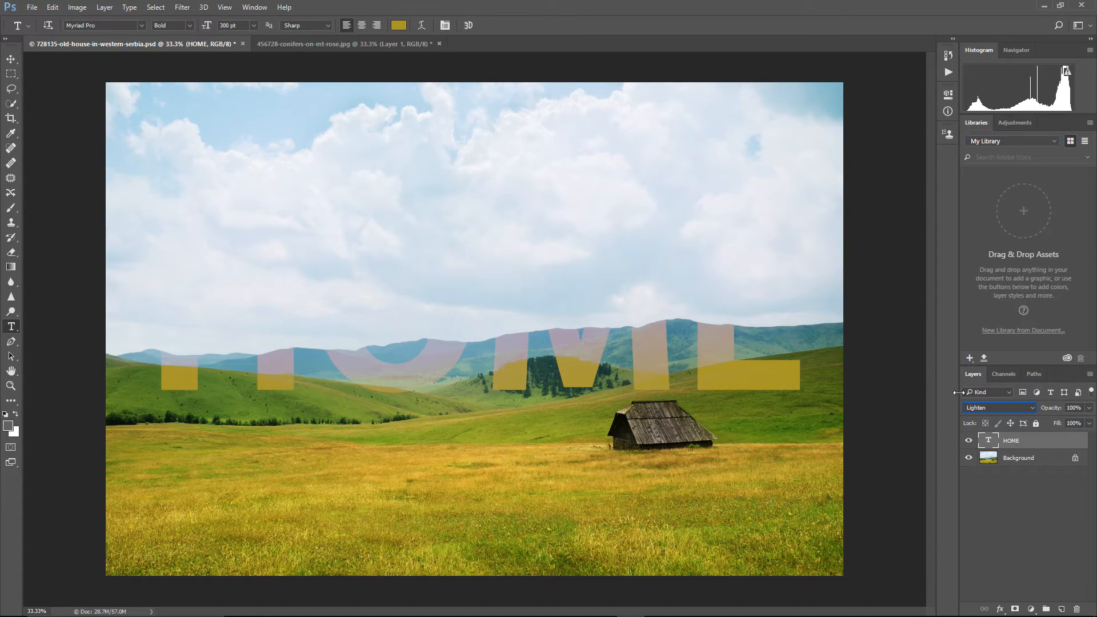
{"action": "left_click", "coordinate": [1000, 408]}
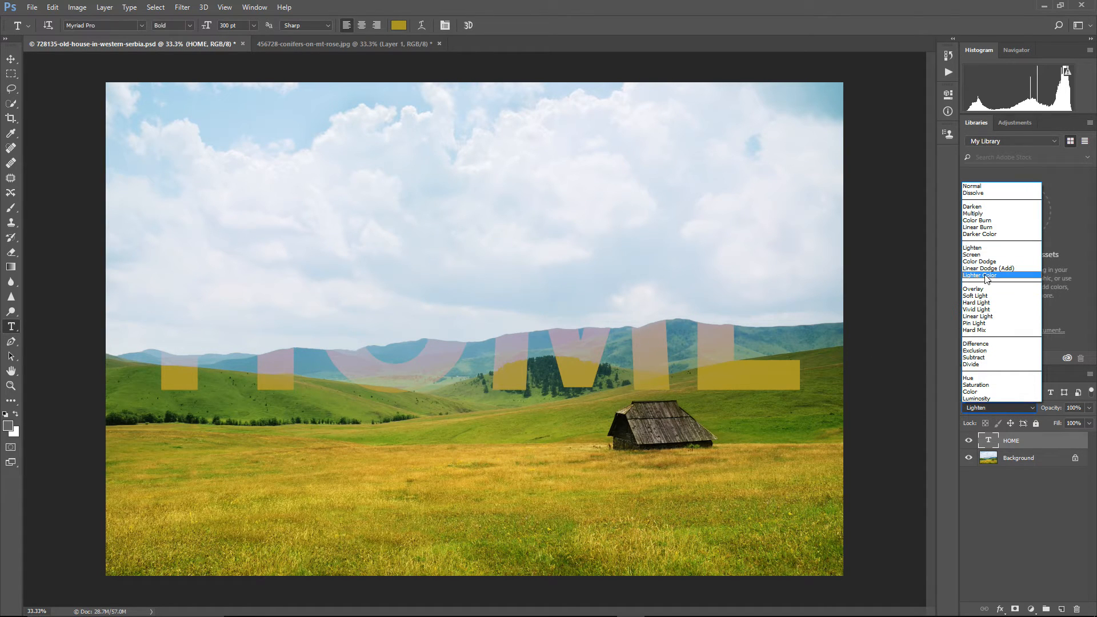
{"action": "left_click", "coordinate": [986, 276]}
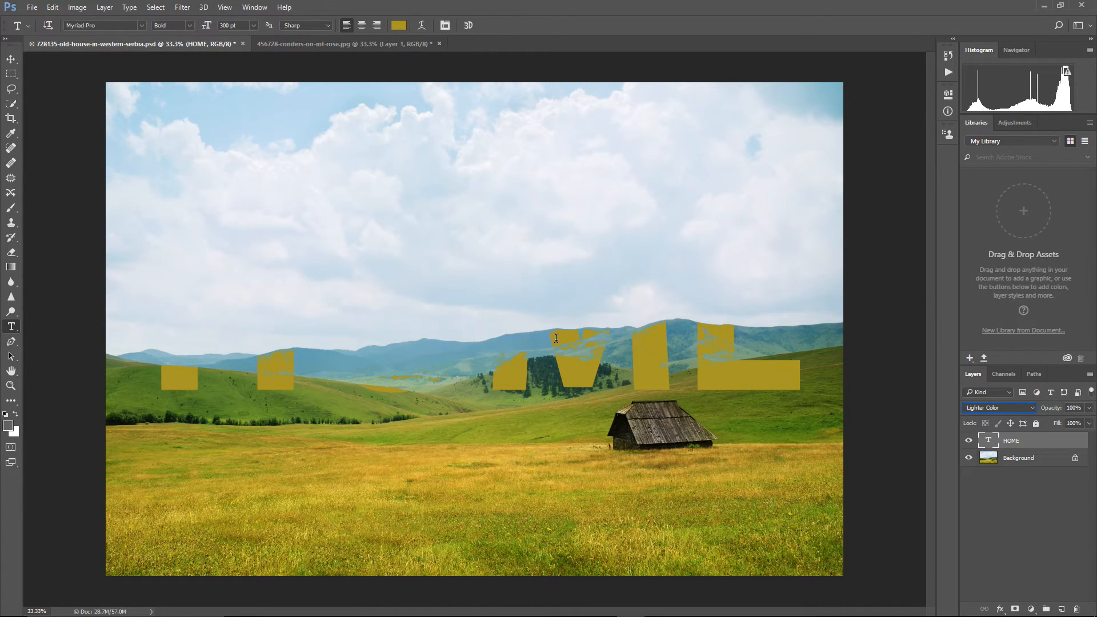
Step: Return the HOME layer to Normal blend mode and recolor the text with the light blue 95bbcb sampled from the distant mountains beside the H
{"action": "left_click", "coordinate": [983, 408]}
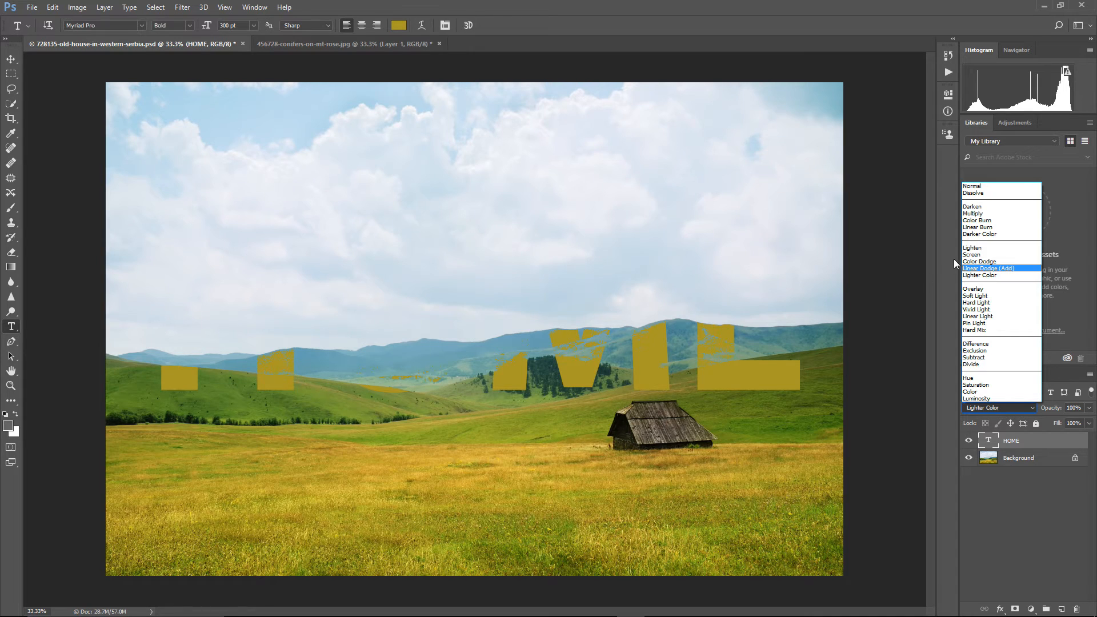
{"action": "left_click", "coordinate": [970, 187]}
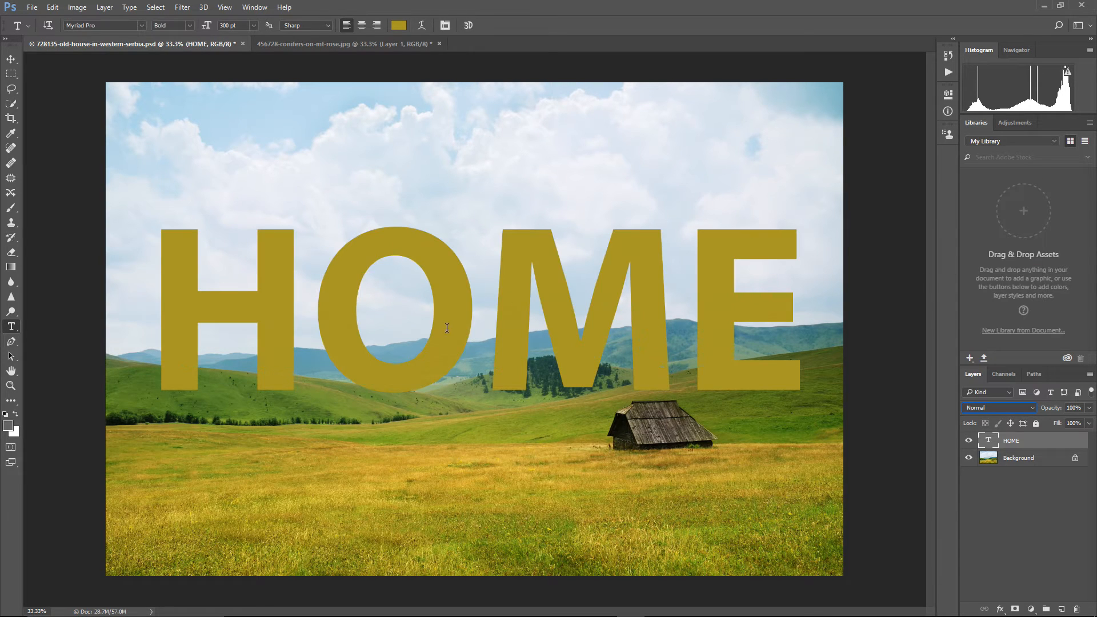
{"action": "left_click", "coordinate": [399, 25]}
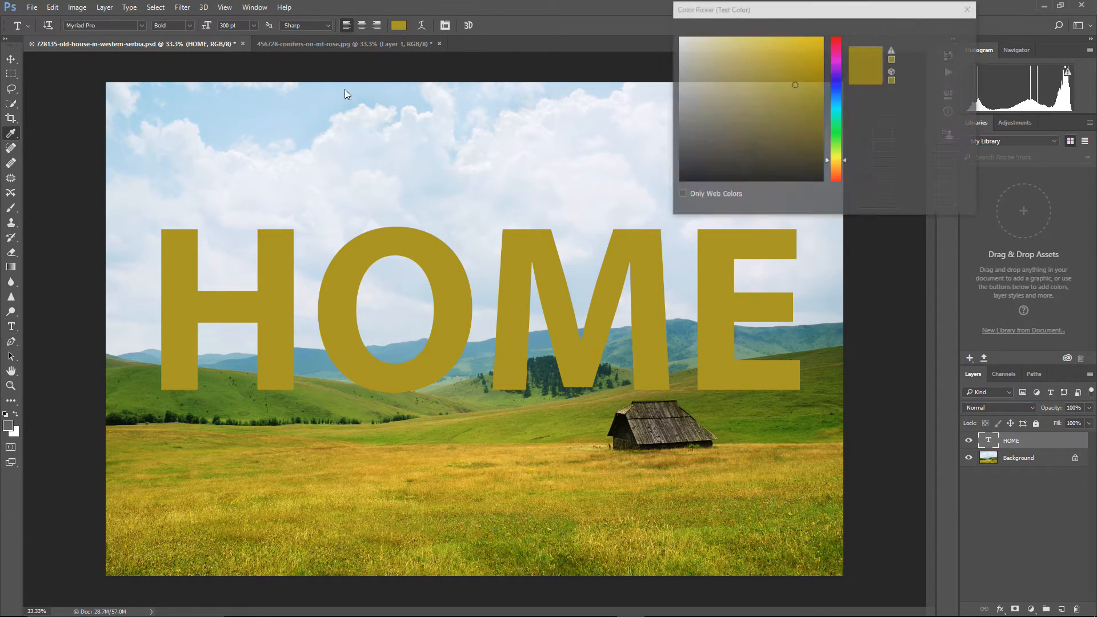
{"action": "left_click", "coordinate": [158, 351]}
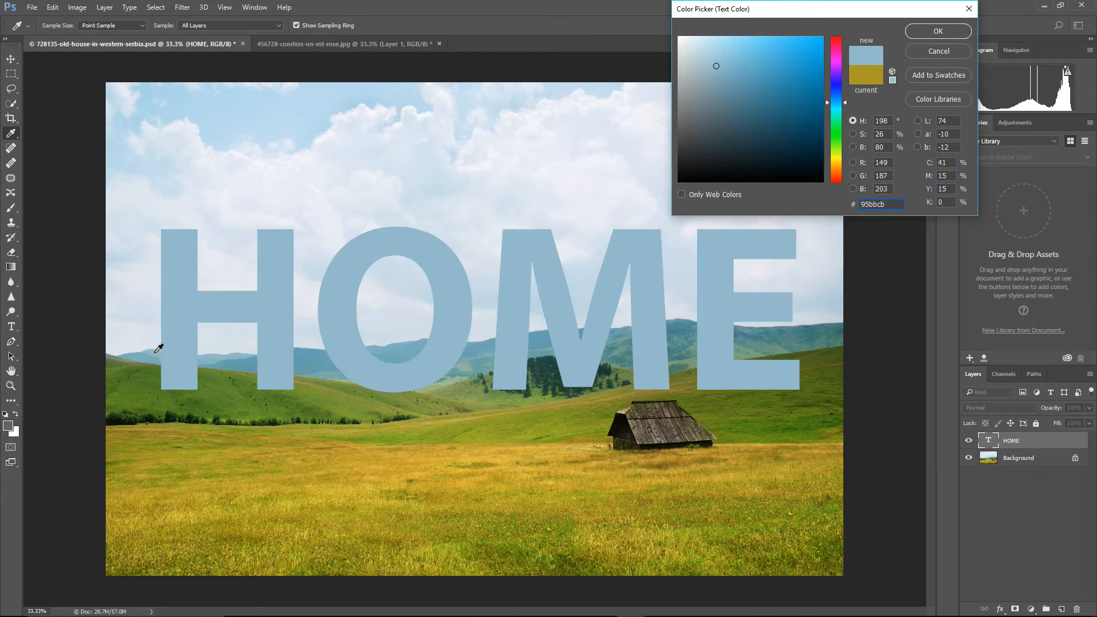
{"action": "left_click", "coordinate": [943, 38]}
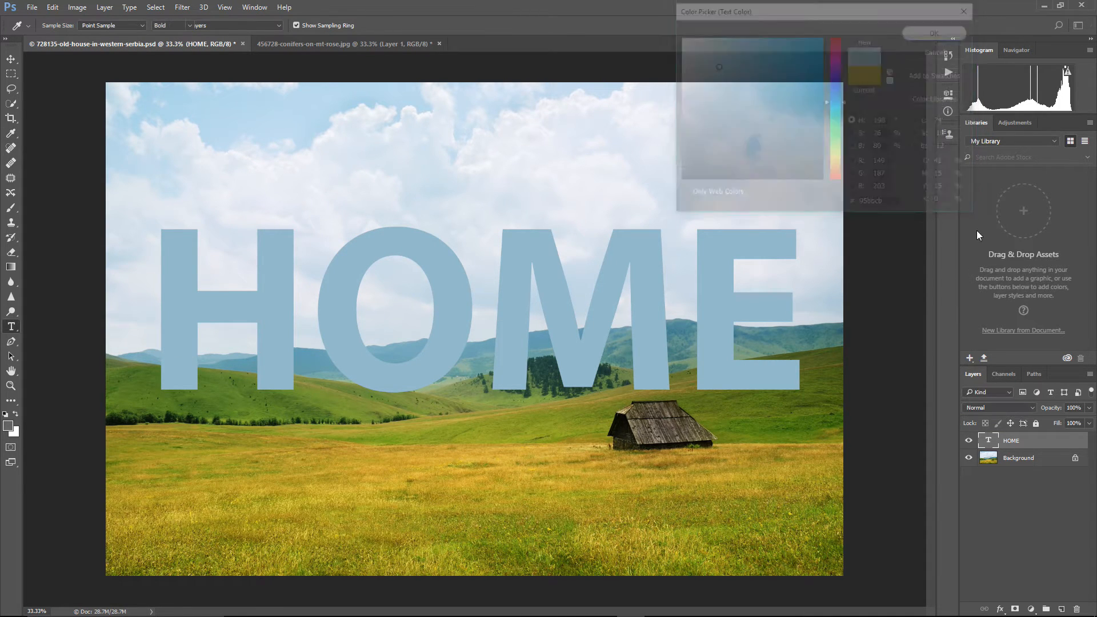
Step: Set the HOME layer's blend mode to Multiply and test a reduced layer opacity before restoring it to 100%
{"action": "left_click", "coordinate": [987, 407]}
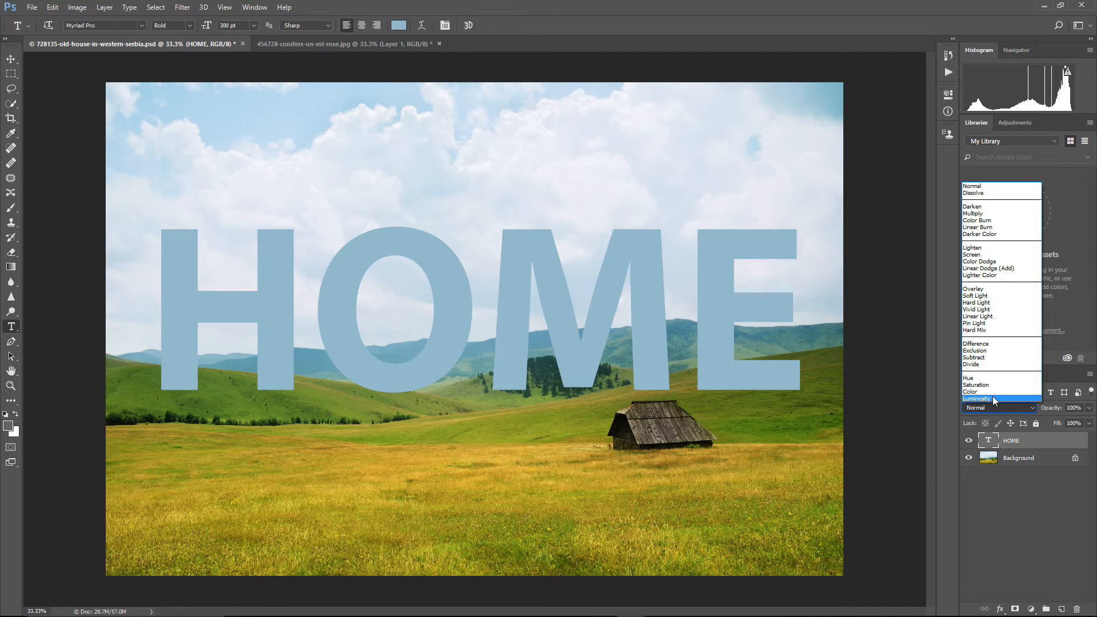
{"action": "left_click", "coordinate": [973, 213]}
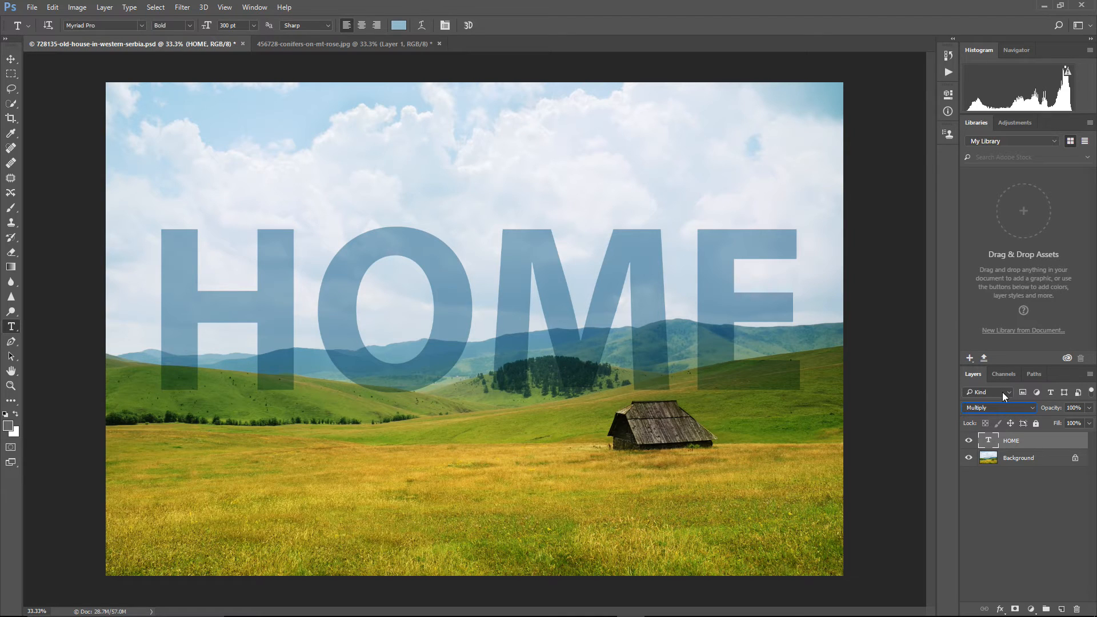
{"action": "left_click", "coordinate": [1089, 408]}
{"action": "left_click_drag", "start_coordinate": [1092, 421], "coordinate": [1055, 423]}
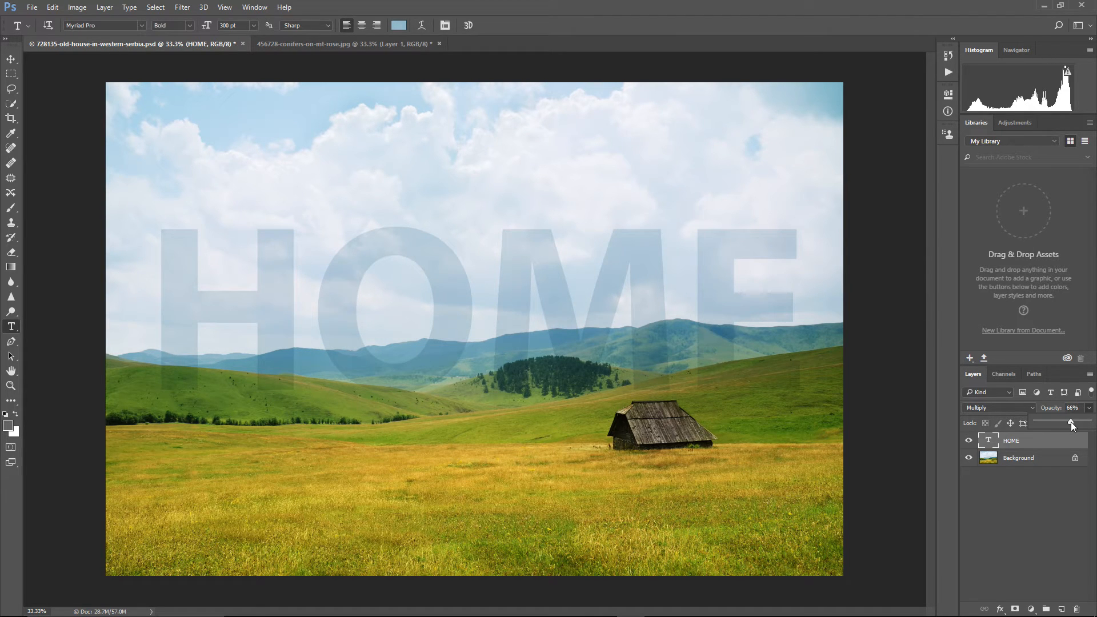
{"action": "left_click_drag", "start_coordinate": [1072, 425], "coordinate": [1092, 426]}
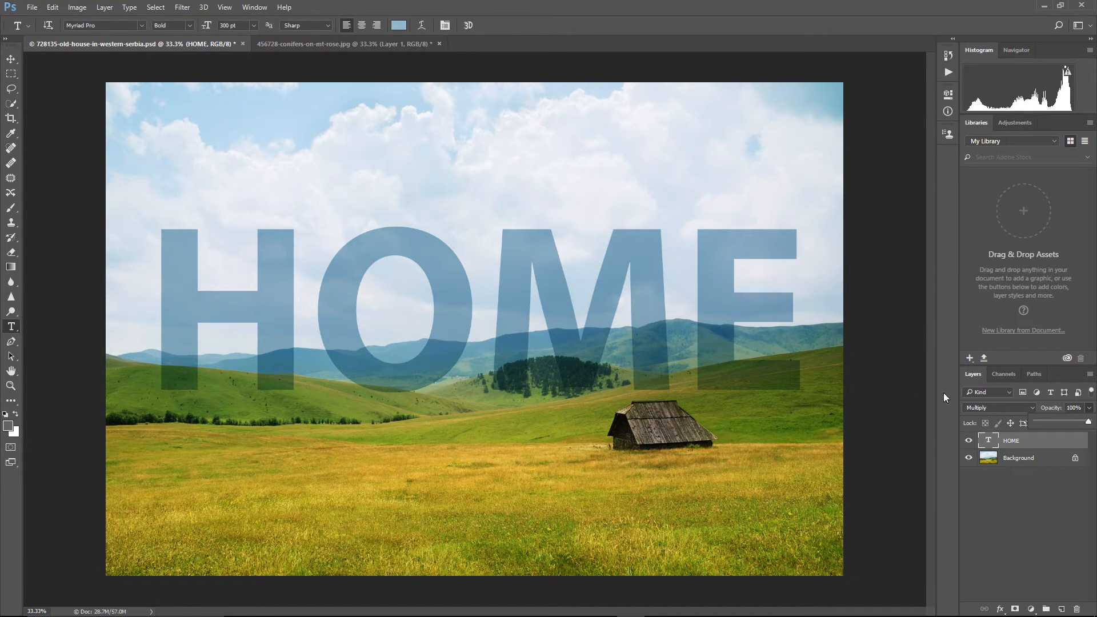
Step: Set the HOME layer's blend mode to Screen, compare it with Normal, and reapply Screen
{"action": "left_click", "coordinate": [1010, 407]}
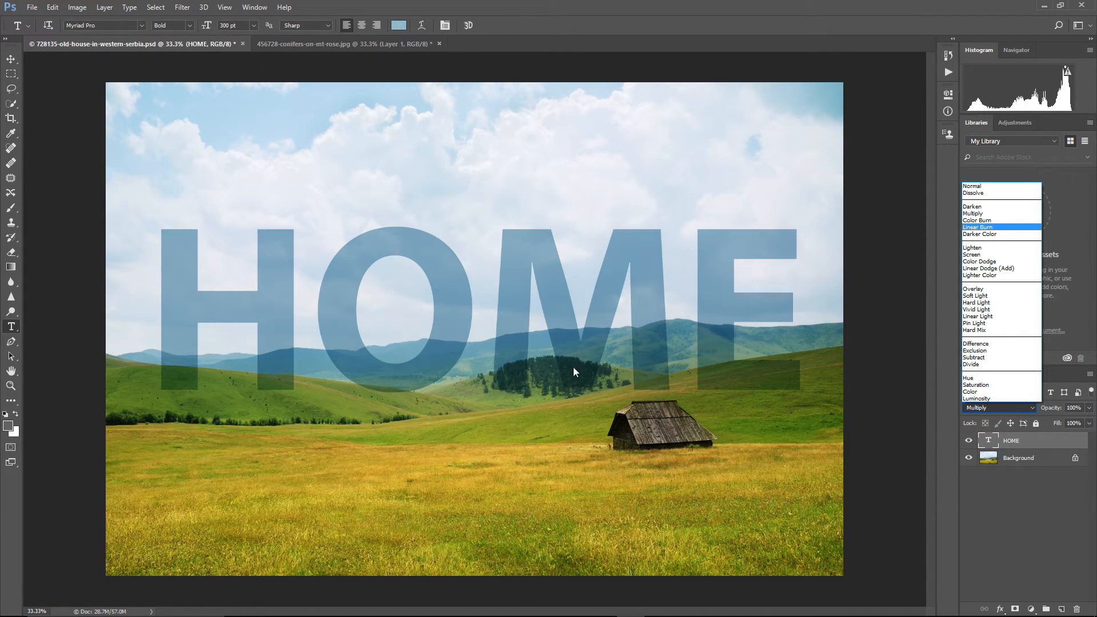
{"action": "left_click", "coordinate": [976, 255]}
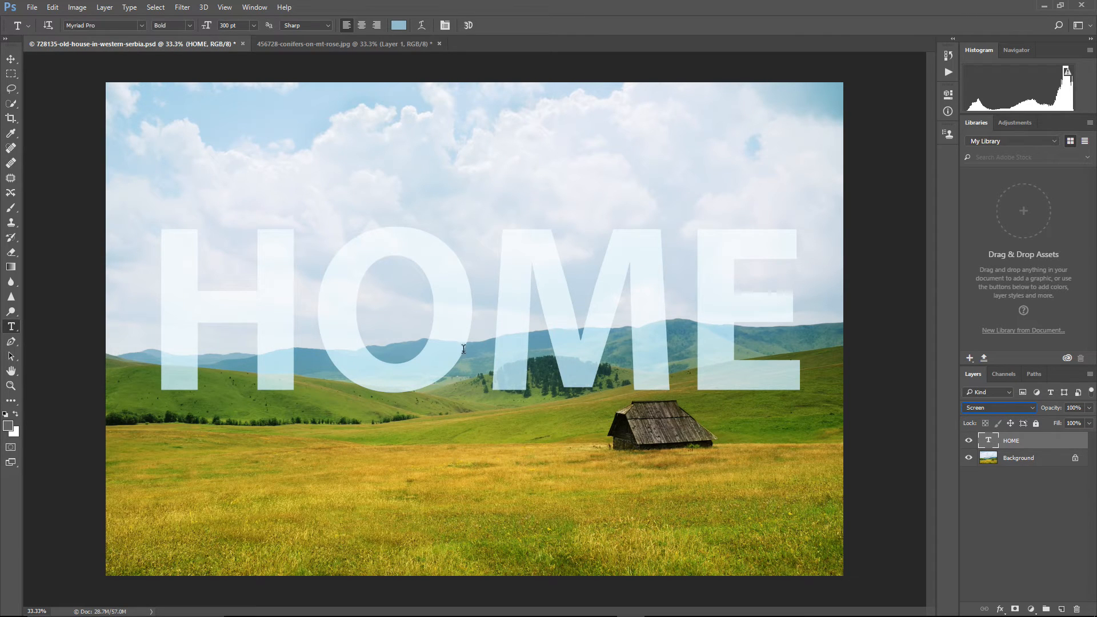
{"action": "left_click", "coordinate": [988, 404]}
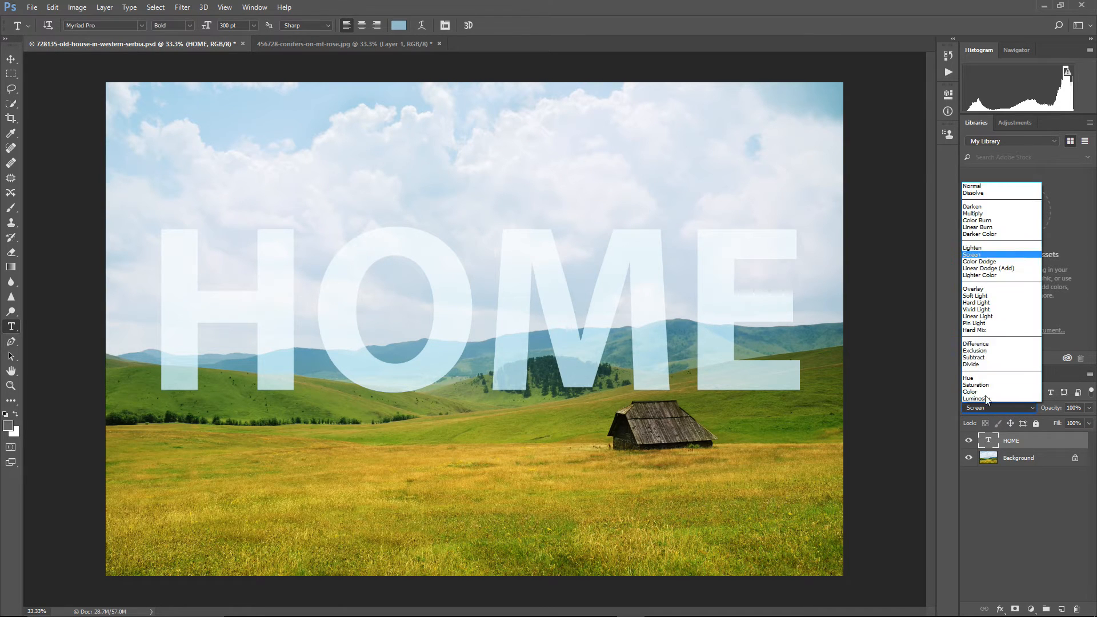
{"action": "left_click", "coordinate": [977, 185]}
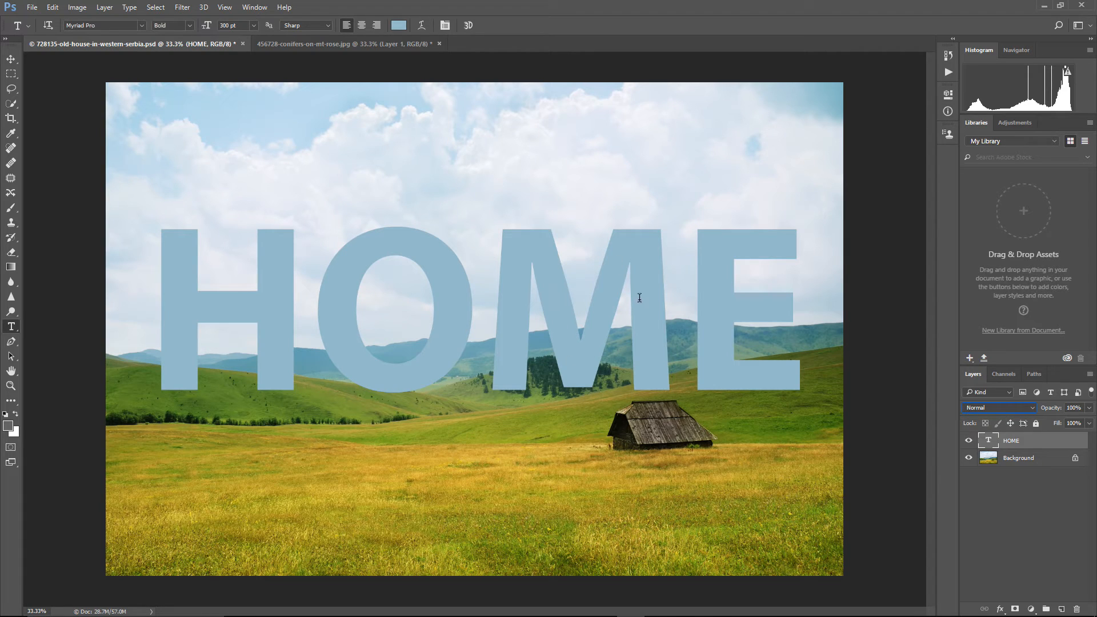
{"action": "left_click", "coordinate": [981, 407]}
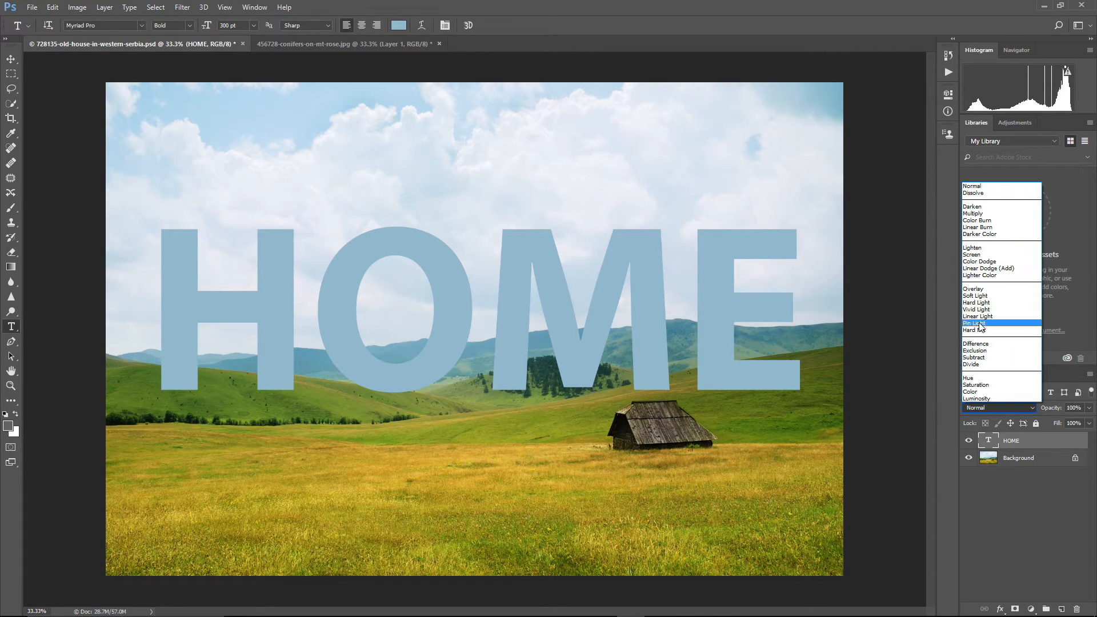
{"action": "left_click", "coordinate": [980, 254]}
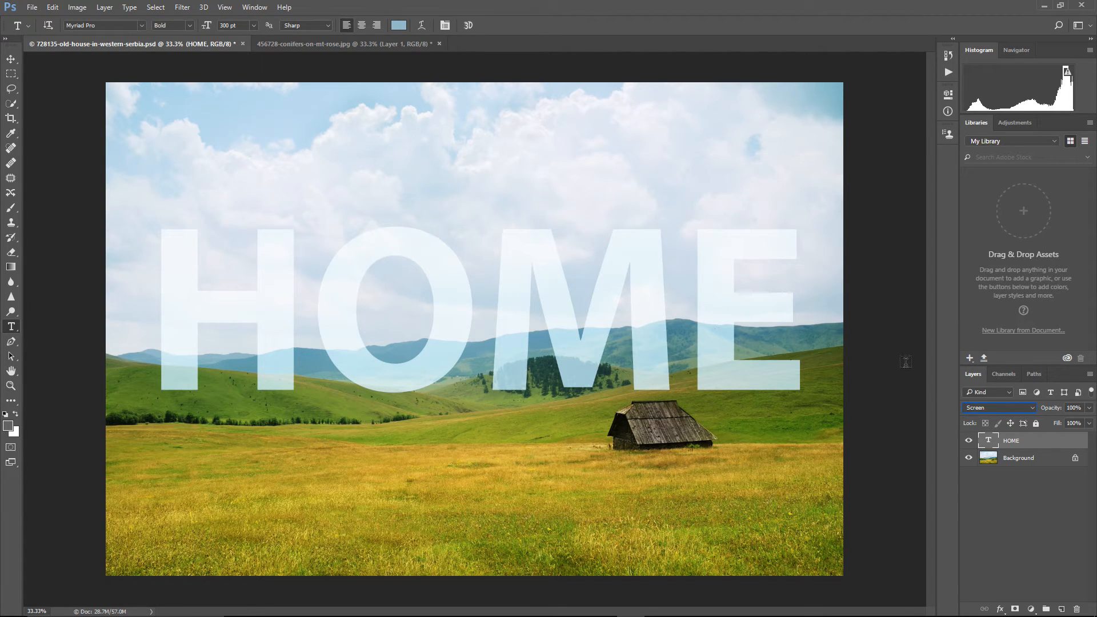
Step: Change the HOME layer's blend mode from Screen back to Multiply and activate the Brush tool
{"action": "left_click", "coordinate": [987, 407]}
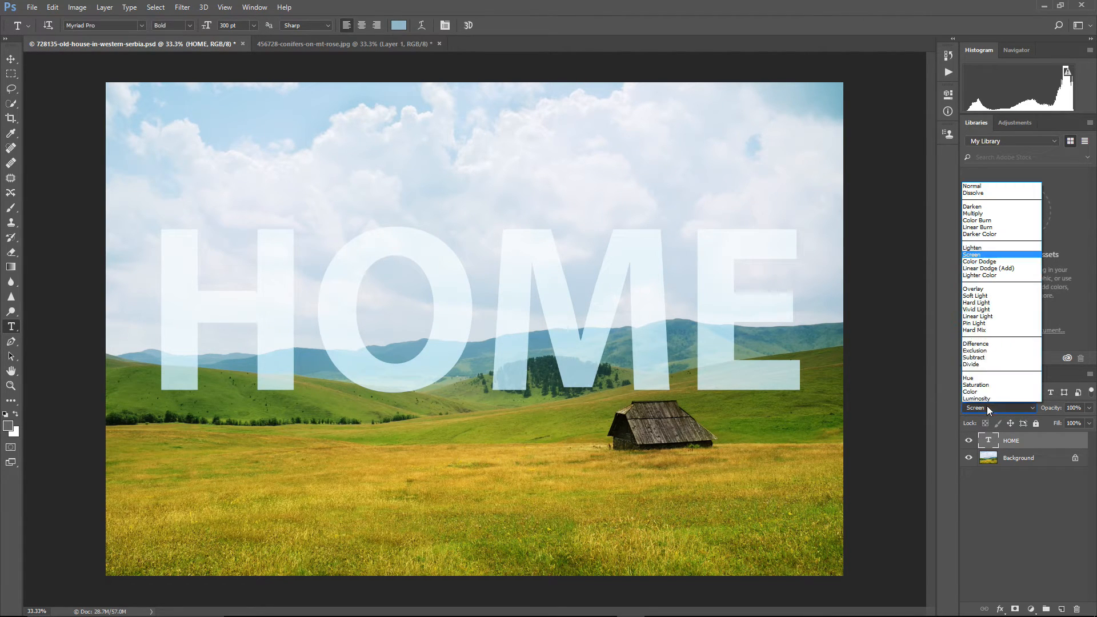
{"action": "left_click", "coordinate": [988, 214]}
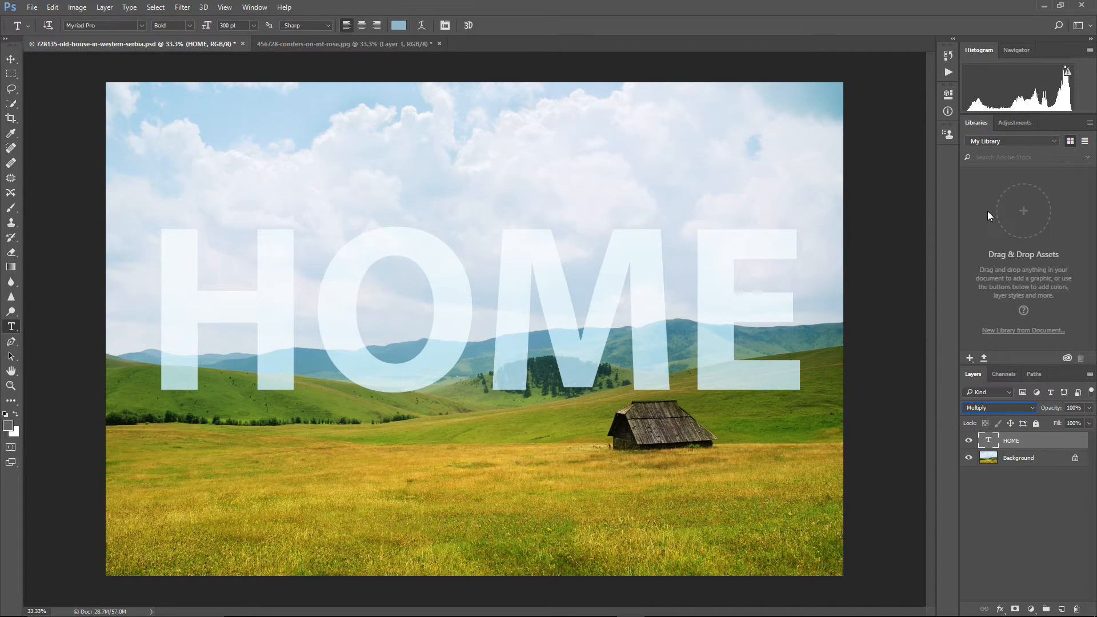
{"action": "key", "text": "ctrl+minus"}
{"action": "key", "text": "b"}
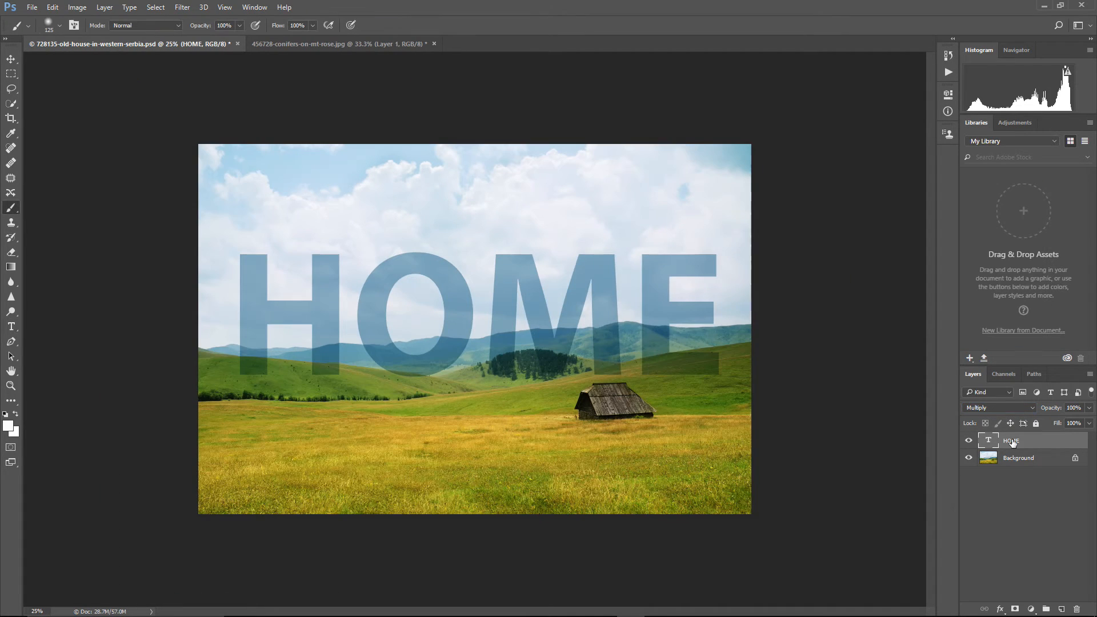
Step: Set the light blue HOME layer's blend mode to Color Burn
{"action": "left_click", "coordinate": [1004, 409]}
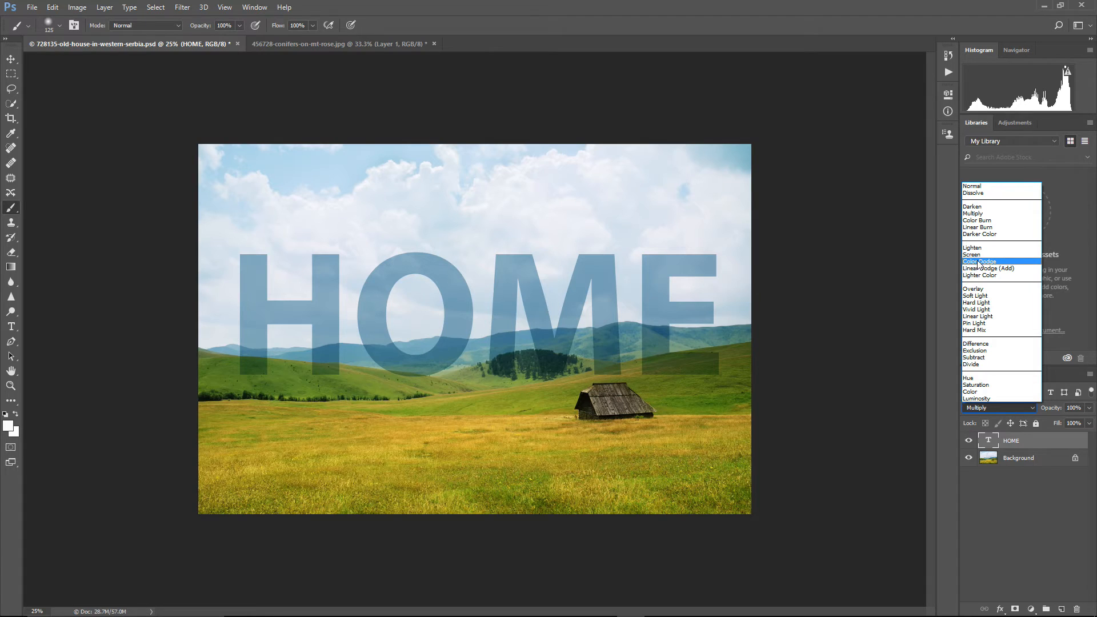
{"action": "left_click", "coordinate": [975, 220]}
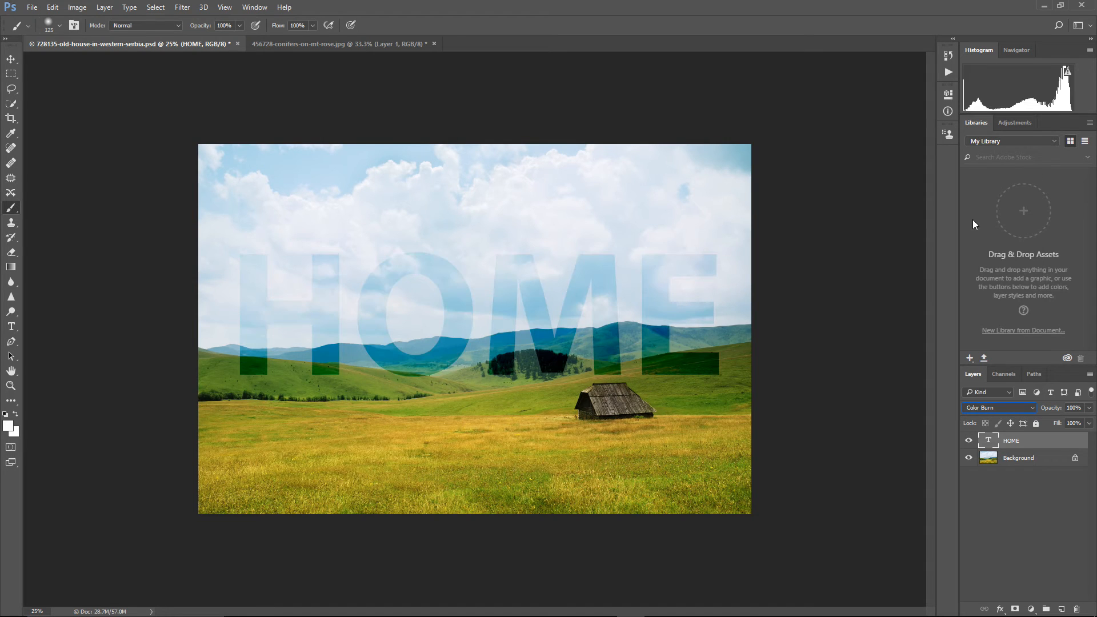
{"action": "key", "text": "ctrl+plus"}
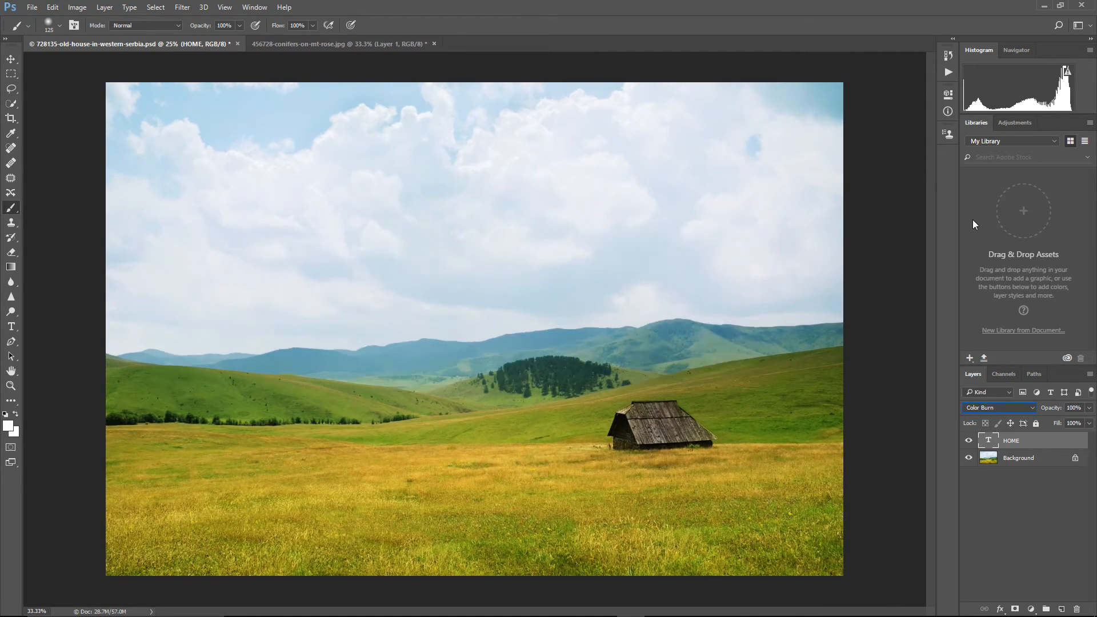
{"action": "left_click", "coordinate": [983, 407]}
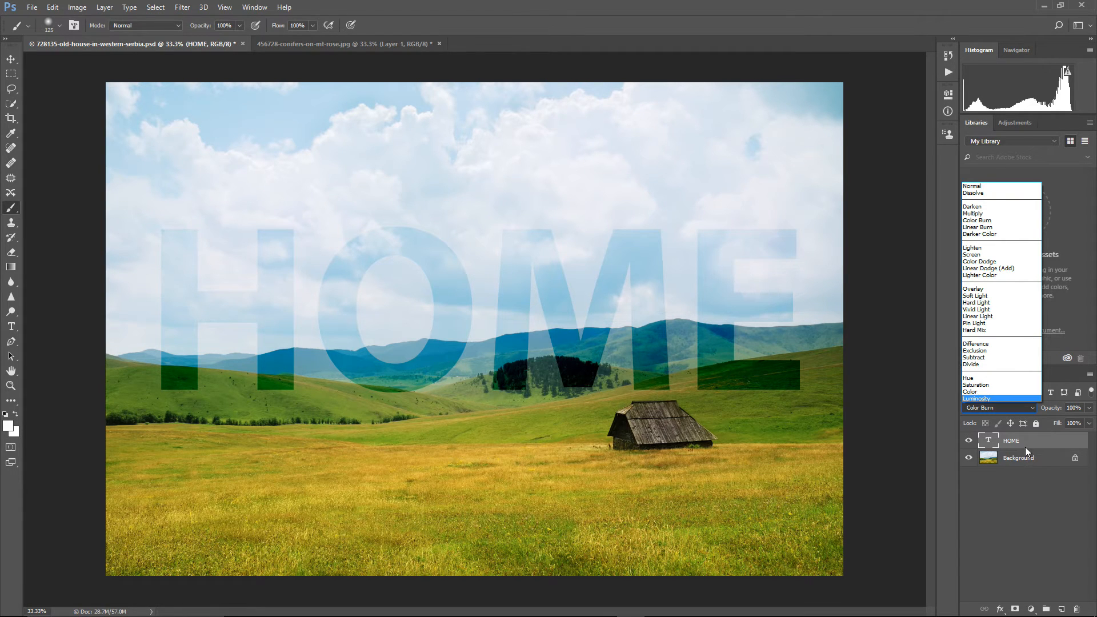
{"action": "left_click", "coordinate": [983, 221]}
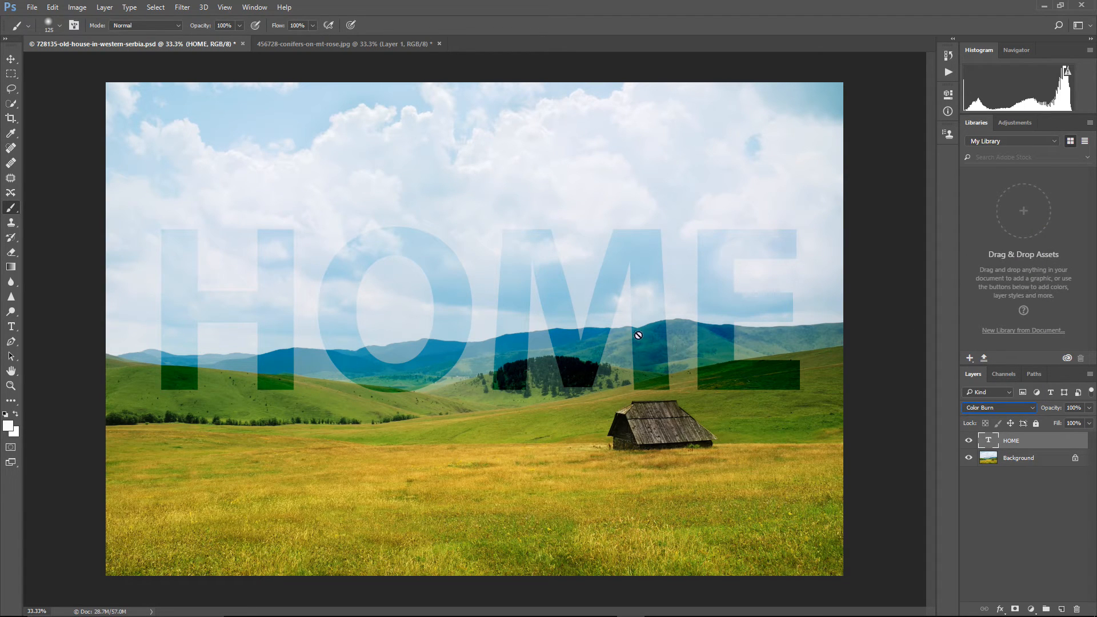
Step: Compare Multiply with Color Burn on the HOME layer, and change its blend mode to Color Dodge
{"action": "left_click", "coordinate": [983, 407]}
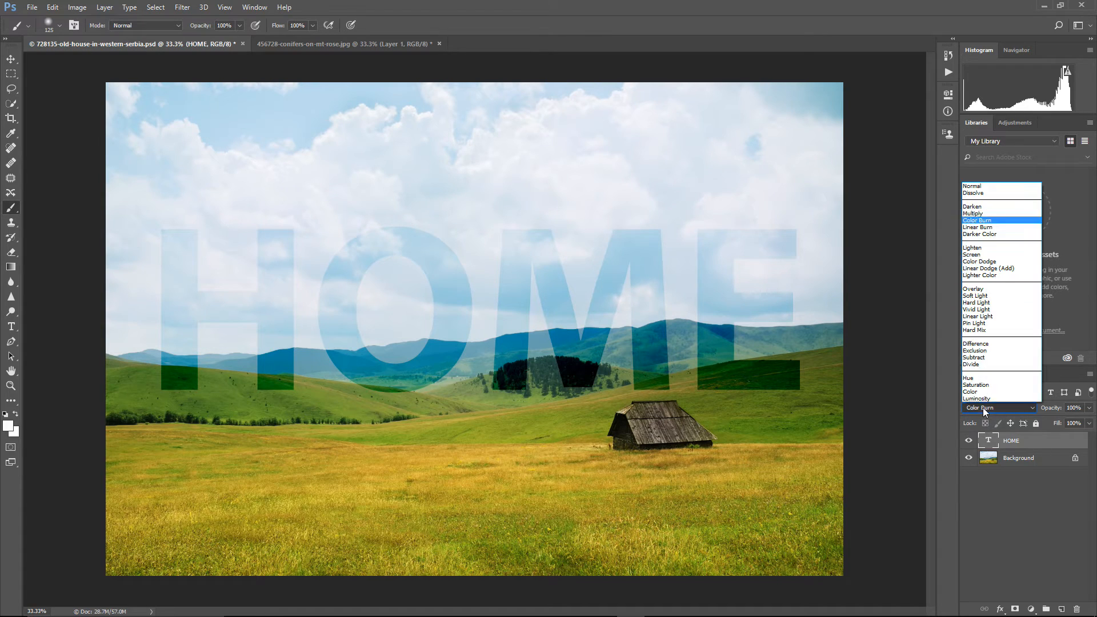
{"action": "left_click", "coordinate": [975, 213]}
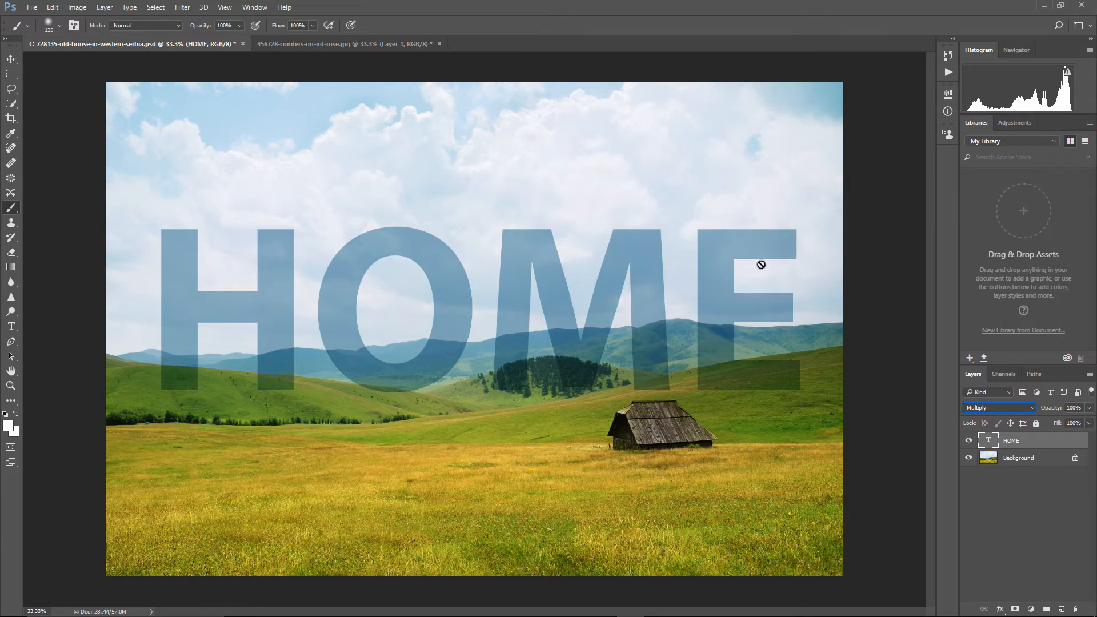
{"action": "left_click", "coordinate": [986, 408]}
{"action": "left_click", "coordinate": [976, 222]}
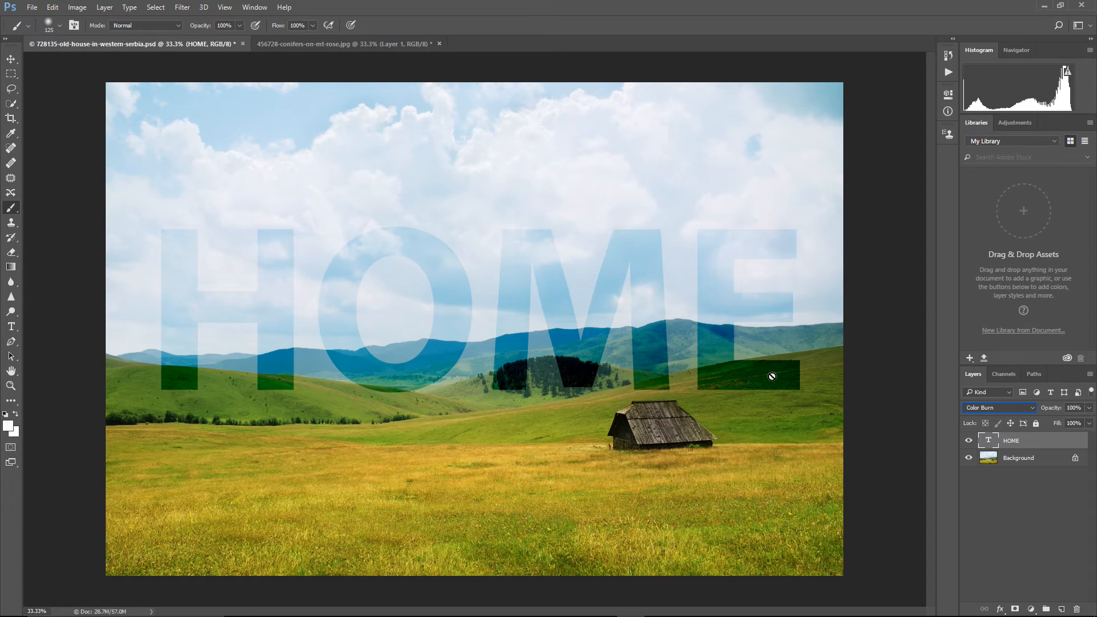
{"action": "left_click", "coordinate": [982, 407]}
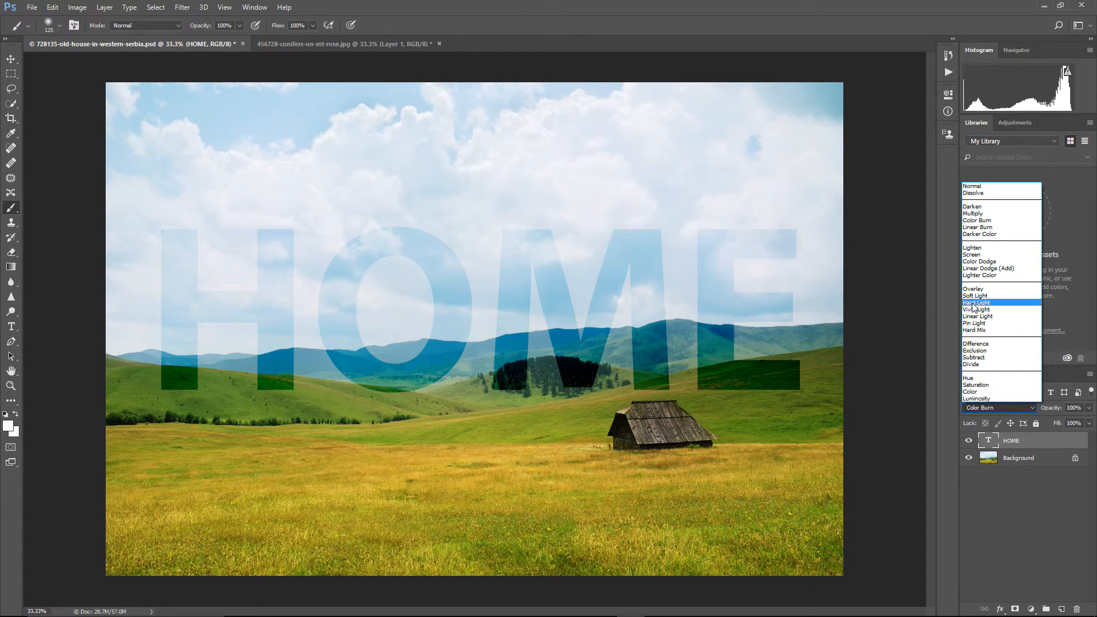
{"action": "left_click", "coordinate": [978, 263]}
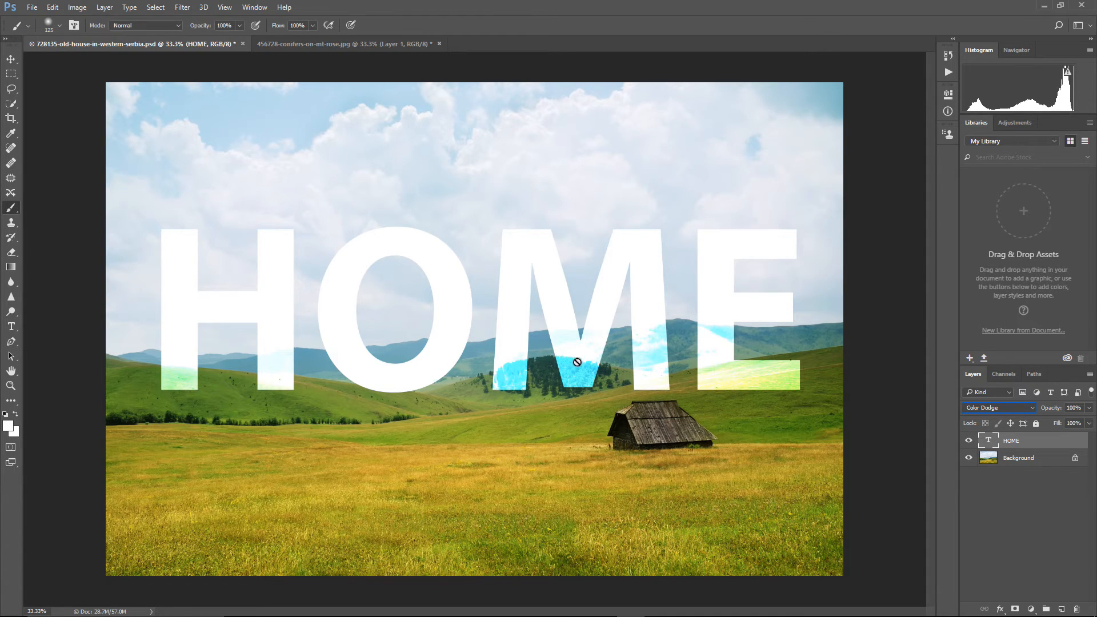
Step: Set the HOME layer to Linear Burn, compare it with Color Burn and Multiply, and reapply Linear Burn
{"action": "left_click", "coordinate": [989, 407]}
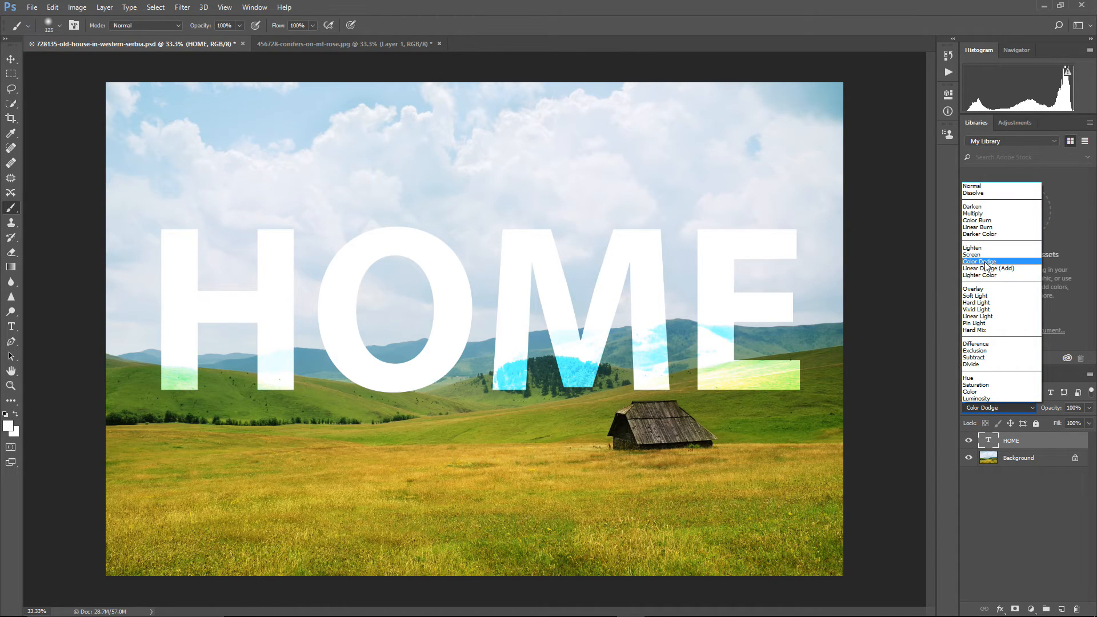
{"action": "left_click", "coordinate": [978, 228]}
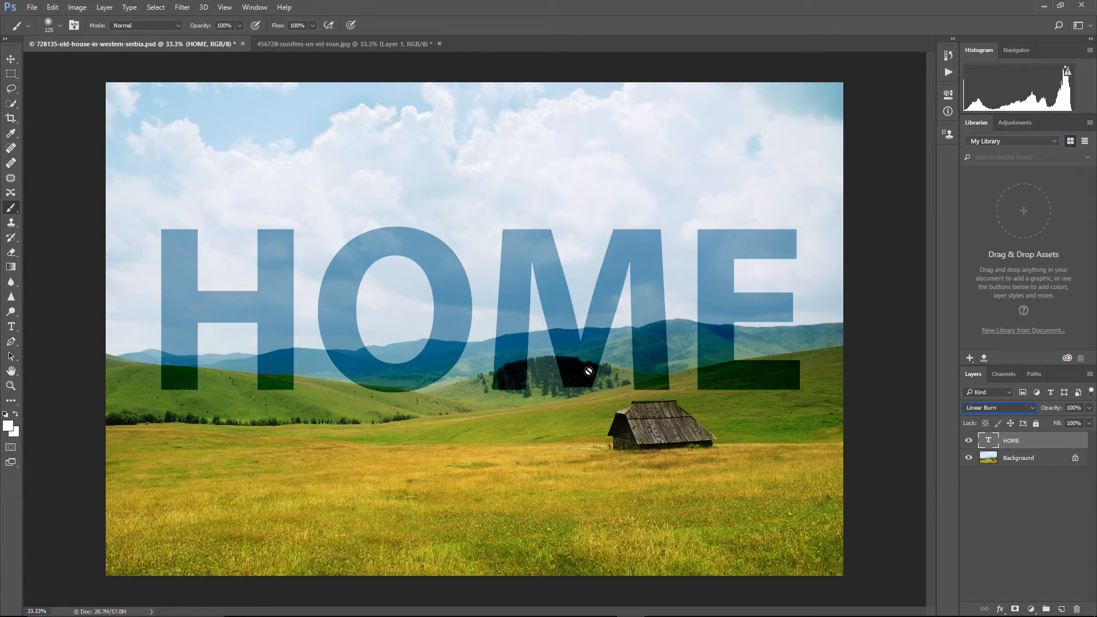
{"action": "left_click", "coordinate": [980, 408]}
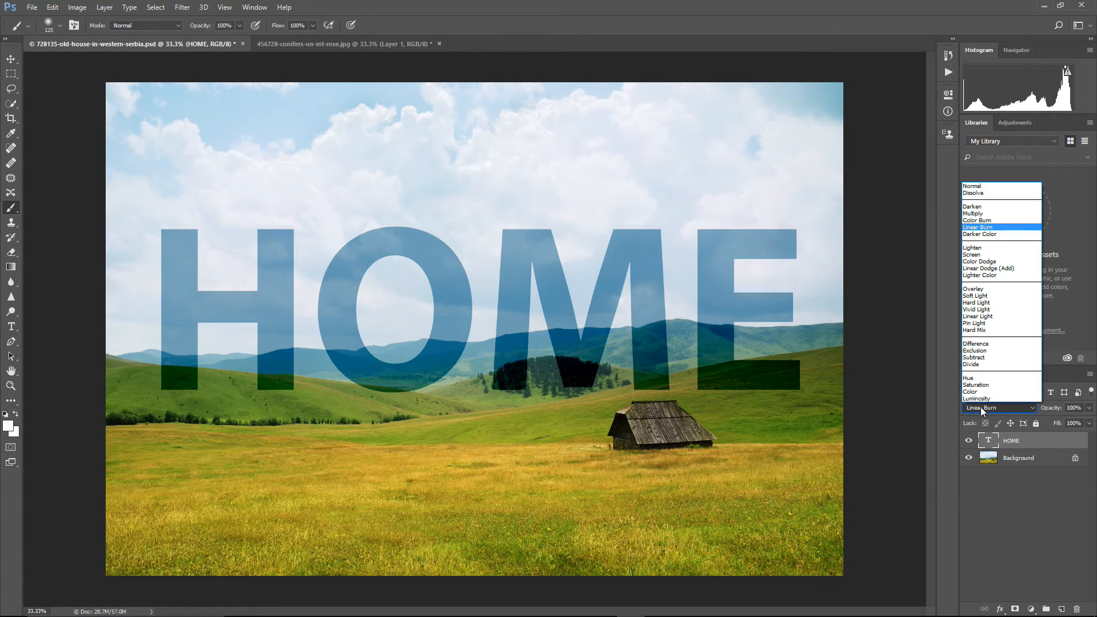
{"action": "left_click", "coordinate": [974, 220]}
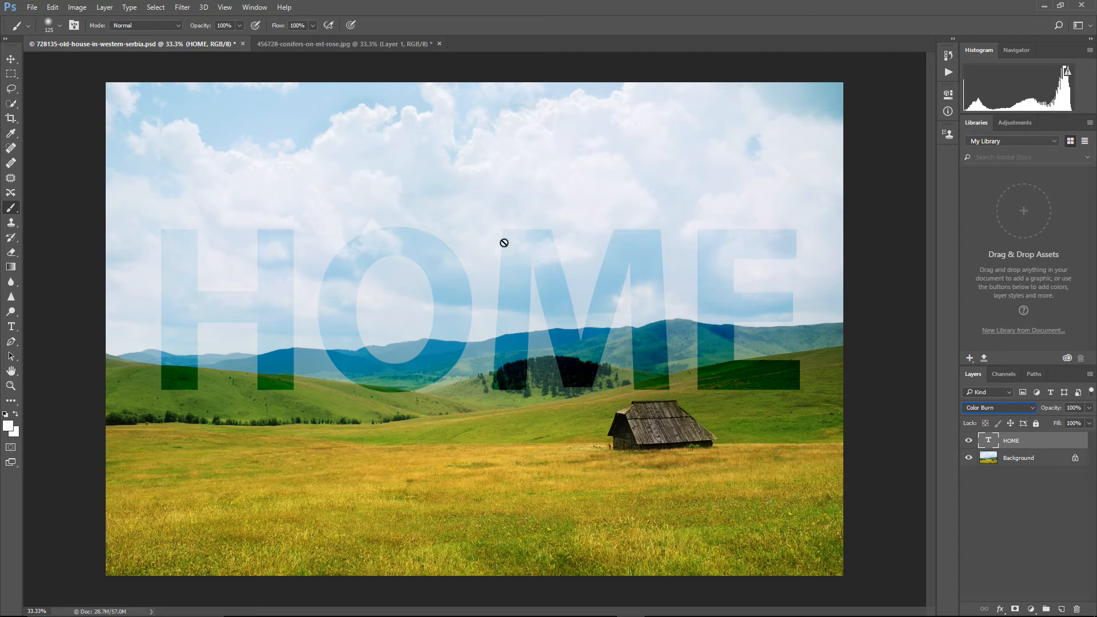
{"action": "left_click", "coordinate": [983, 406]}
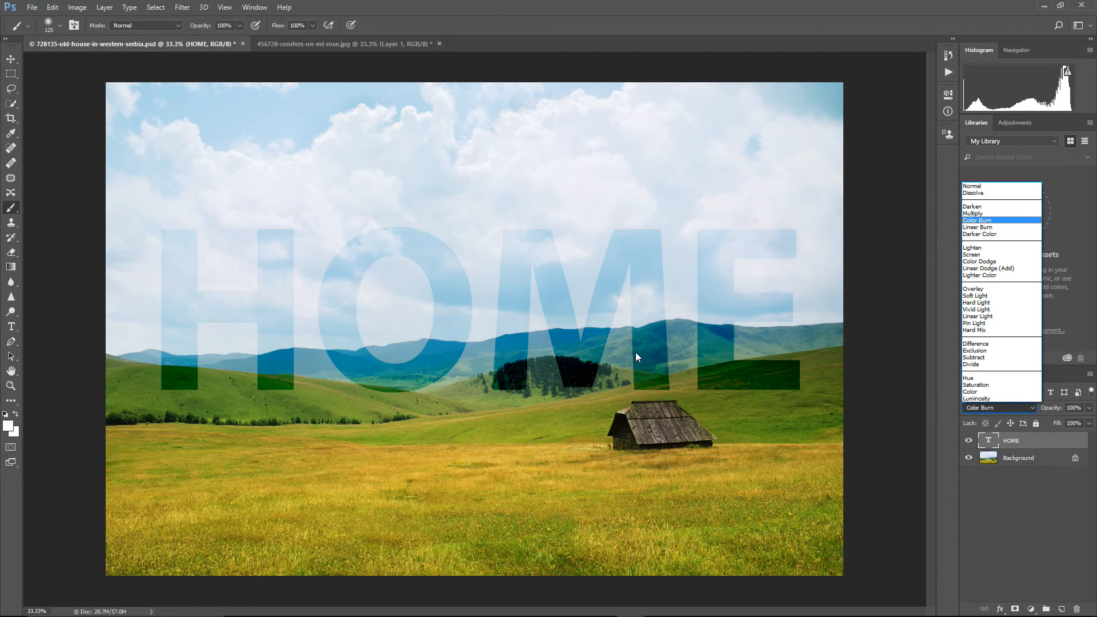
{"action": "left_click", "coordinate": [970, 213]}
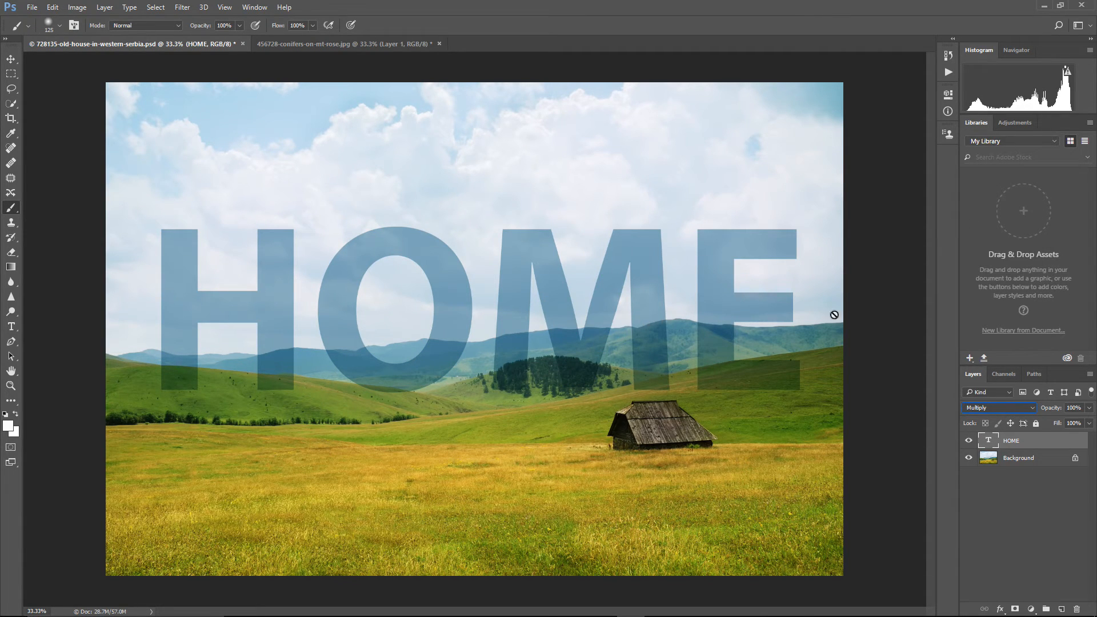
{"action": "left_click", "coordinate": [1000, 407]}
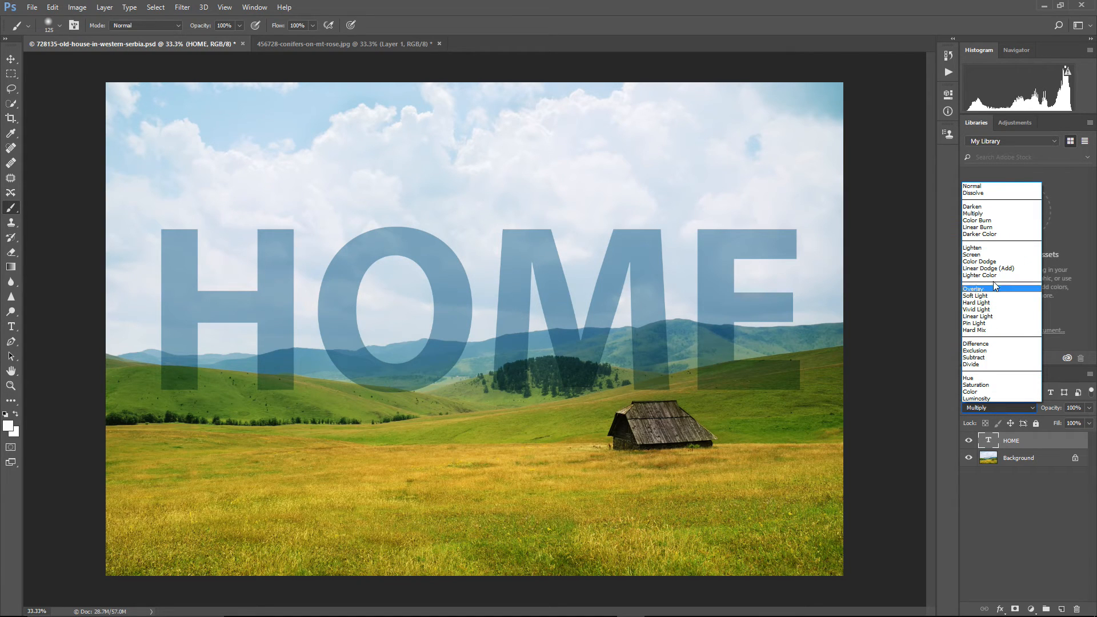
{"action": "left_click", "coordinate": [995, 228]}
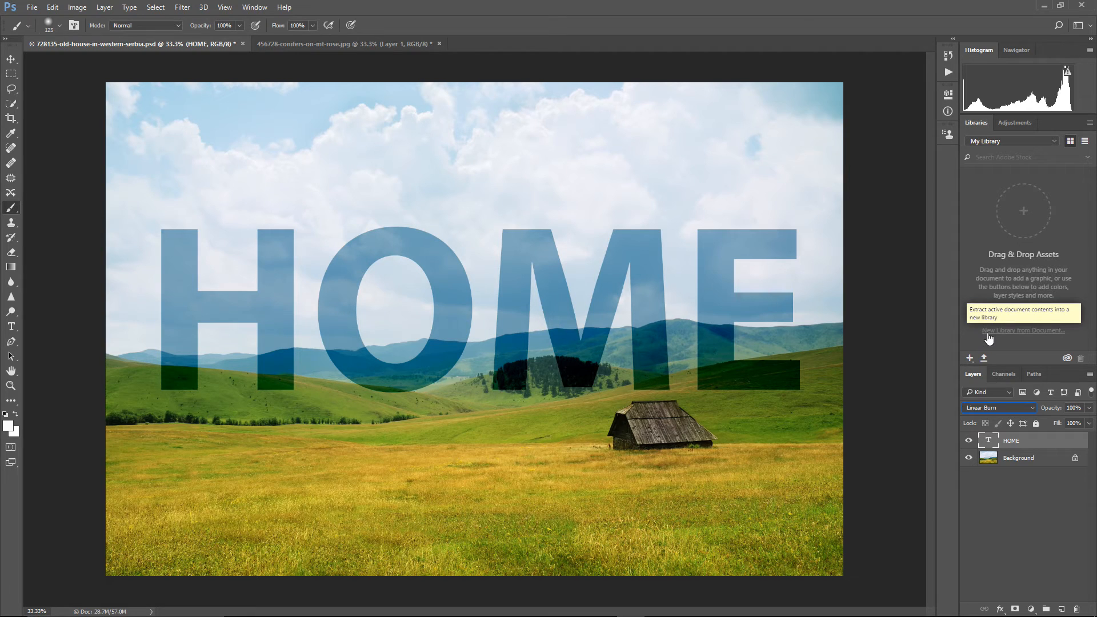
Step: Set the HOME layer to Linear Dodge (Add), compare it with Color Dodge, and reapply Linear Dodge (Add)
{"action": "left_click", "coordinate": [990, 406]}
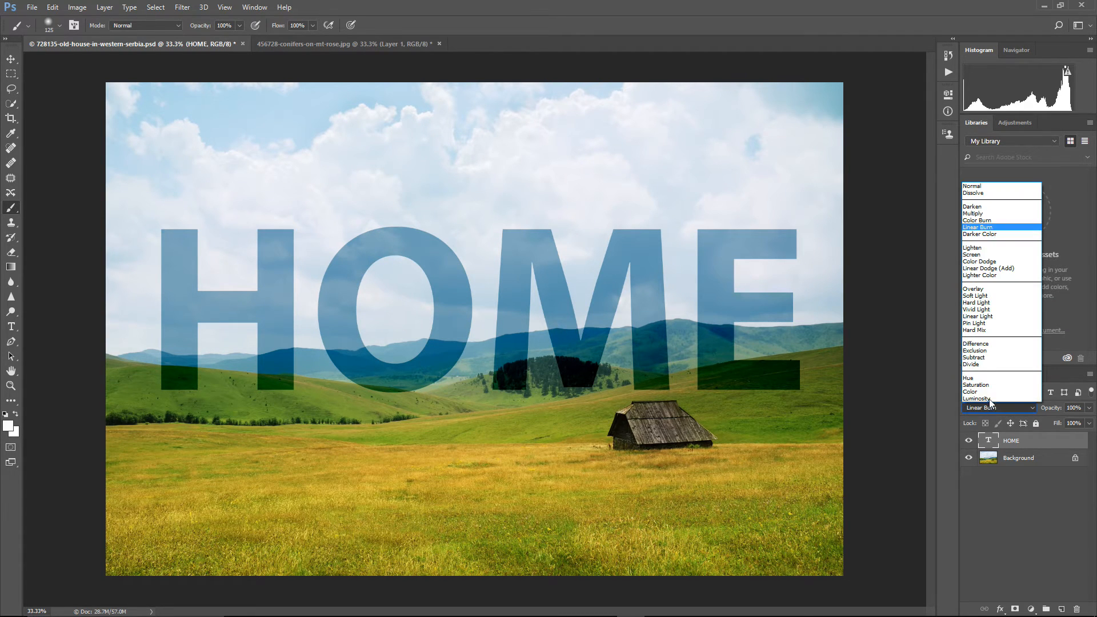
{"action": "left_click", "coordinate": [990, 269]}
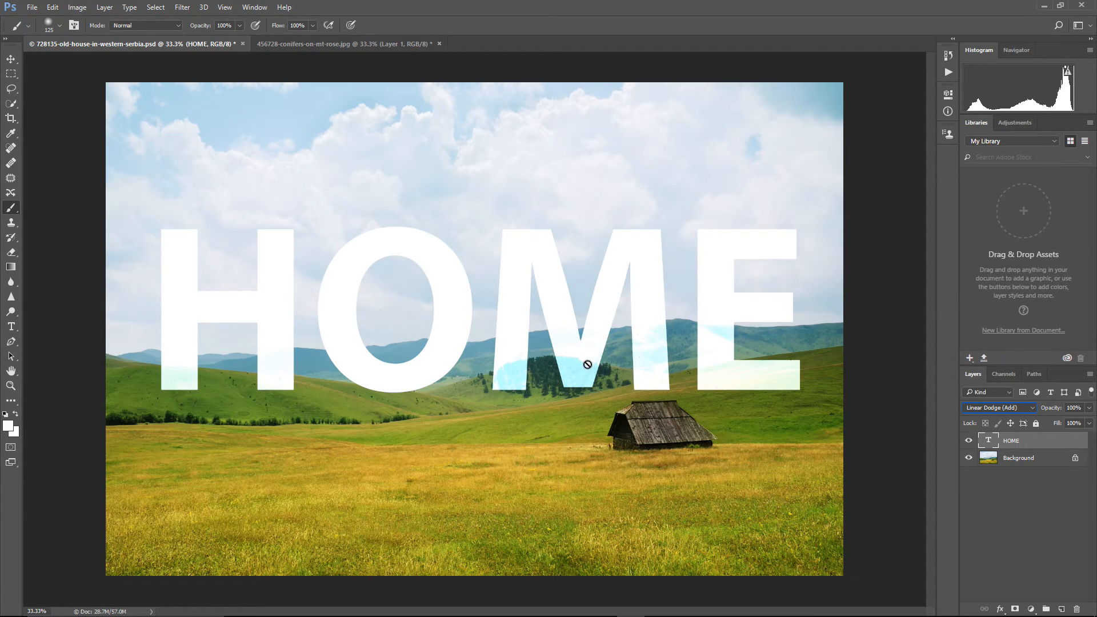
{"action": "left_click", "coordinate": [970, 407]}
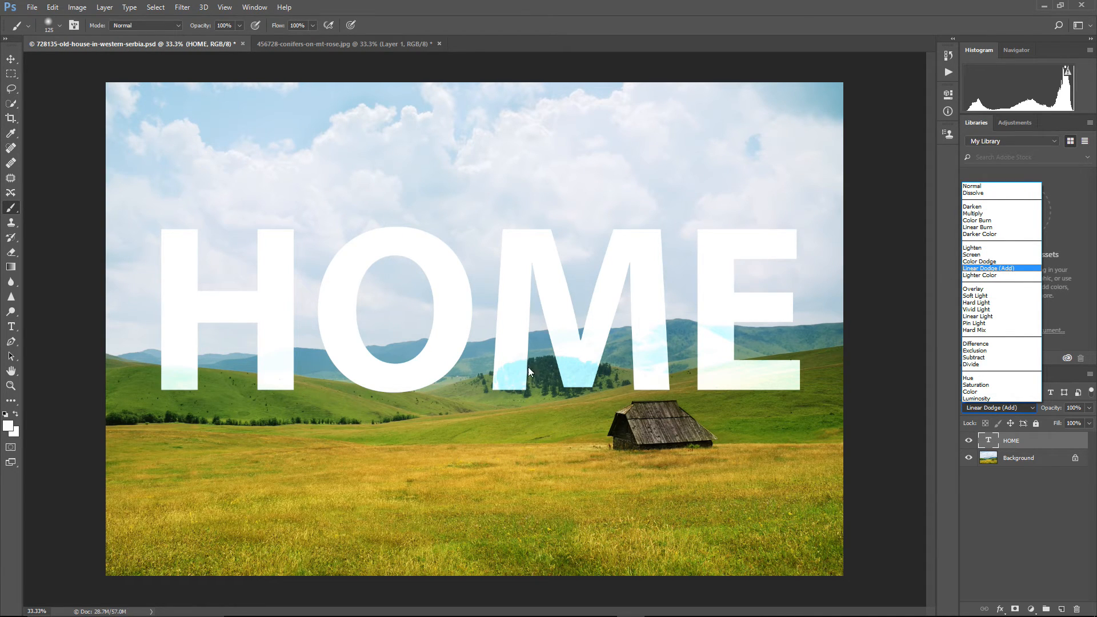
{"action": "left_click", "coordinate": [976, 262]}
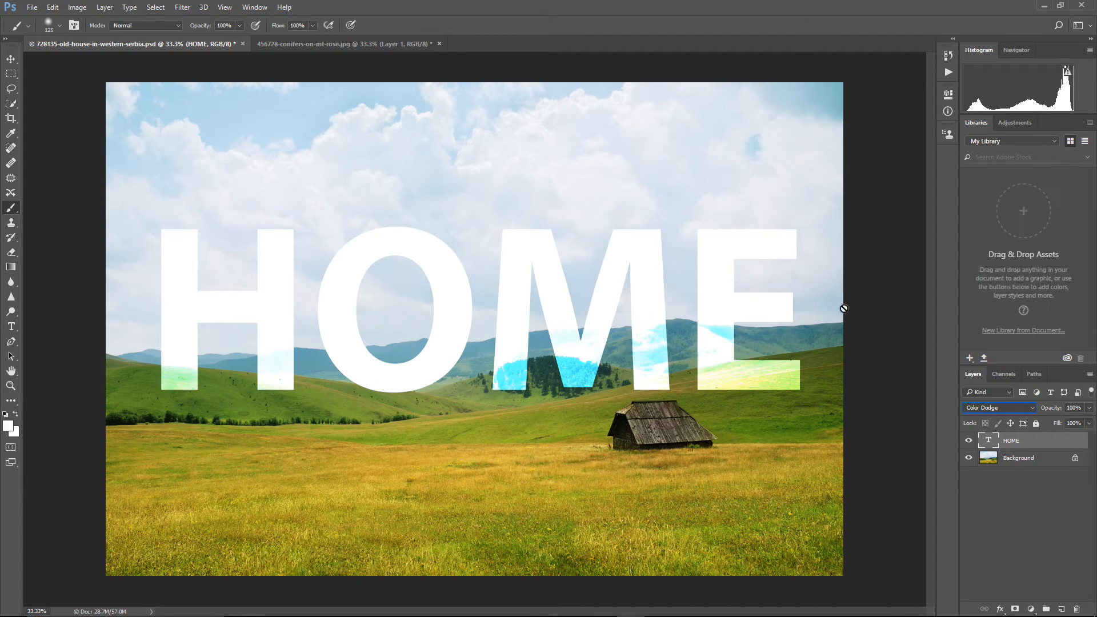
{"action": "left_click", "coordinate": [984, 408]}
{"action": "left_click", "coordinate": [985, 267]}
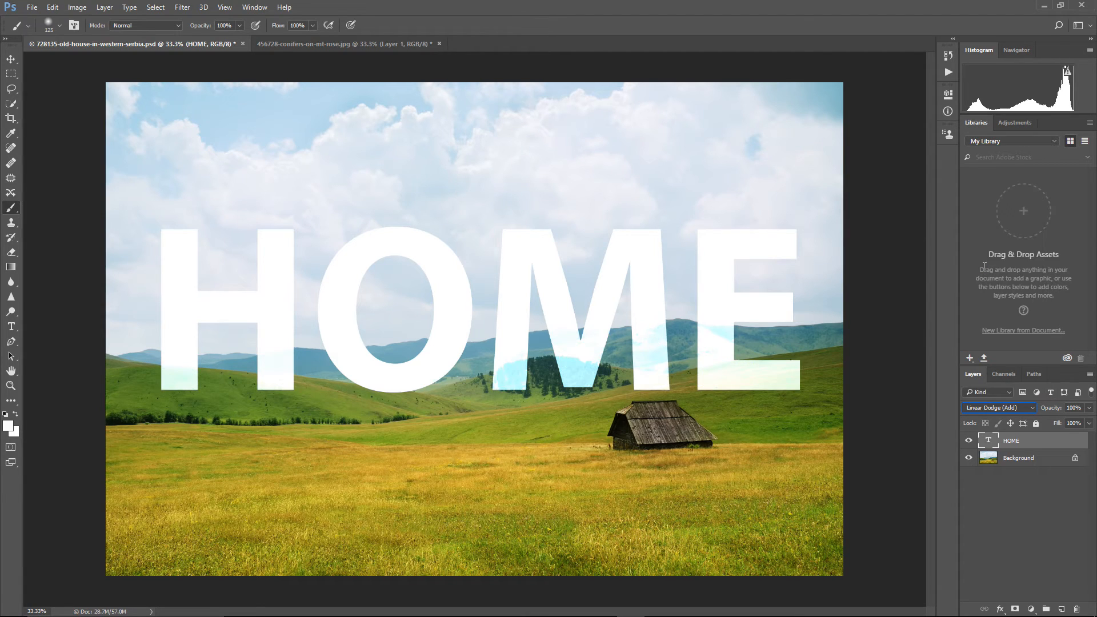
Step: Switch to the 456728-conifers-on-mt-rose.jpg document with the Move tool active and hide its Background copy layer
{"action": "left_click", "coordinate": [993, 407]}
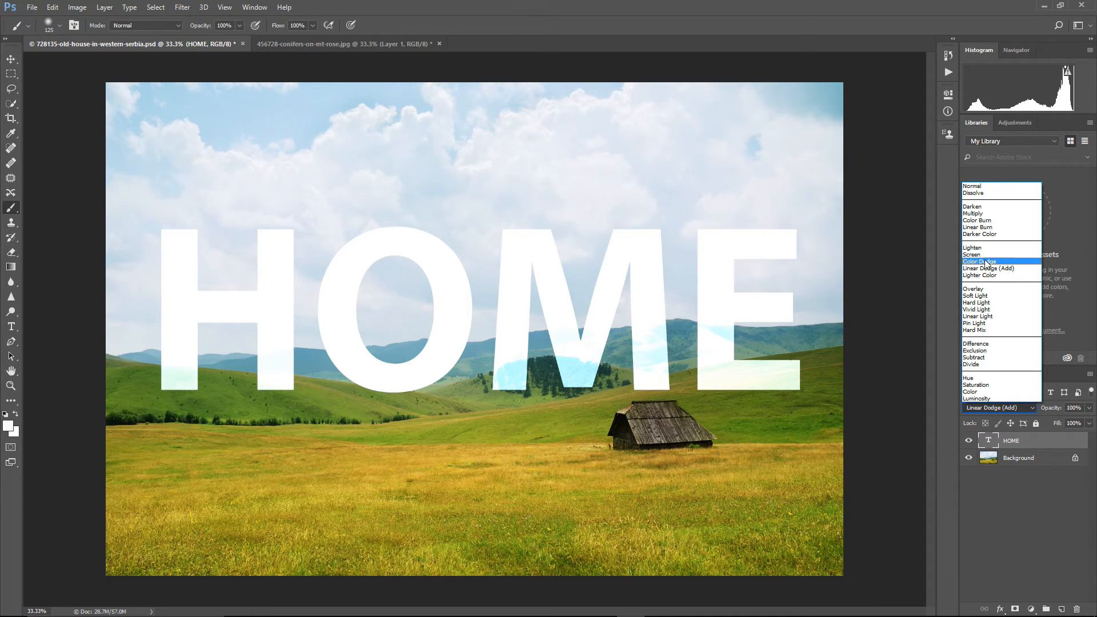
{"action": "left_click", "coordinate": [371, 45]}
{"action": "key", "text": "v"}
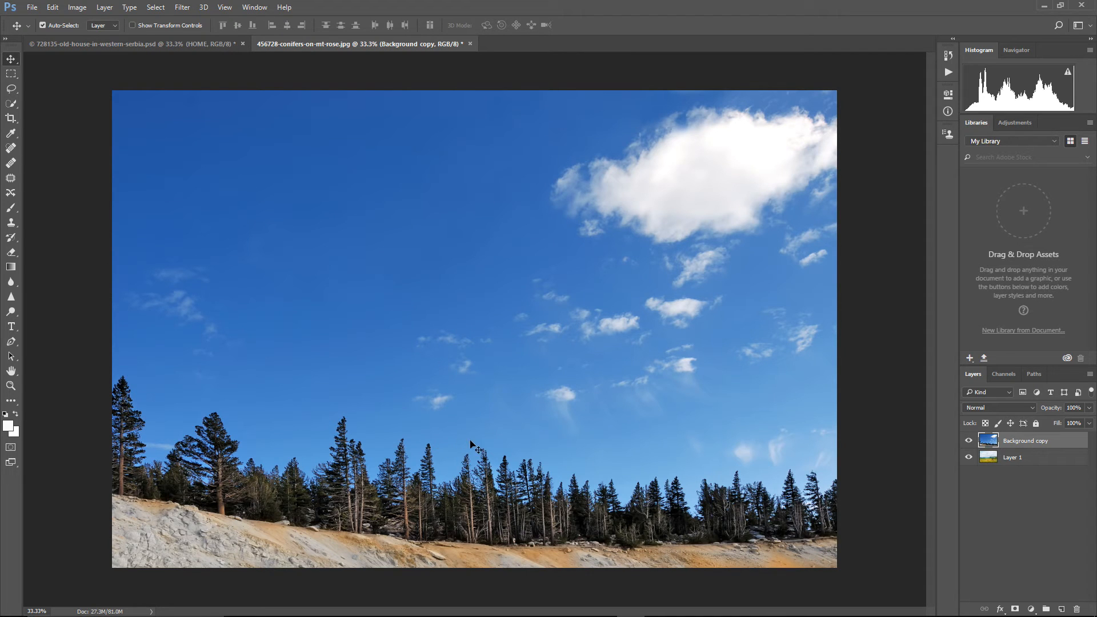
{"action": "left_click", "coordinate": [968, 441]}
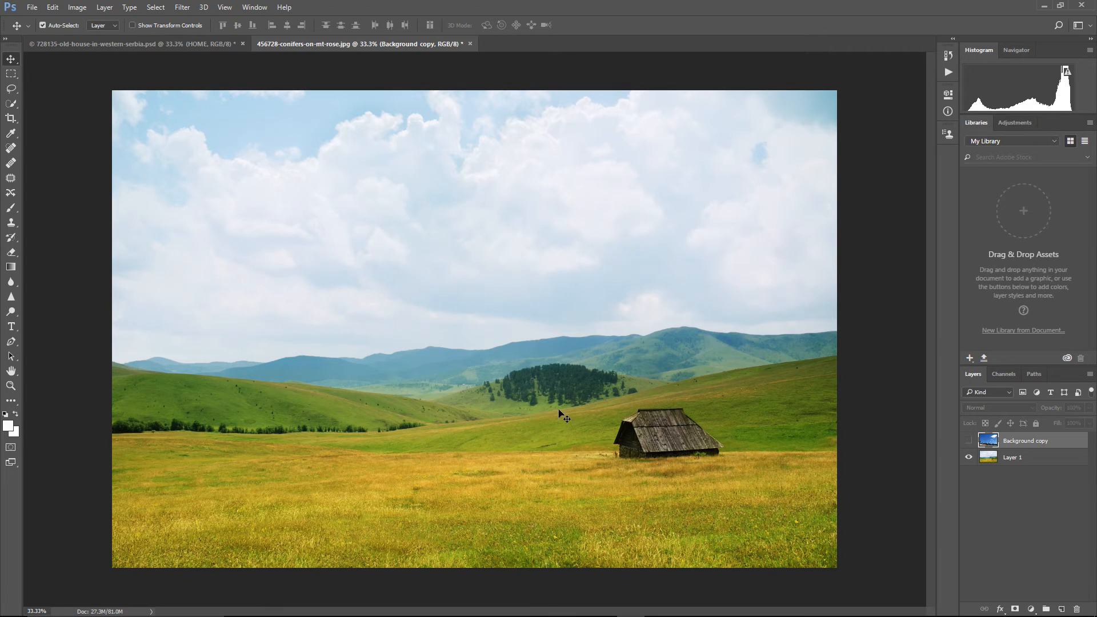
Step: Compare the two photos by toggling the Background copy layer, leave it visible, and move it straight up to uncover the meadow
{"action": "left_click", "coordinate": [969, 441]}
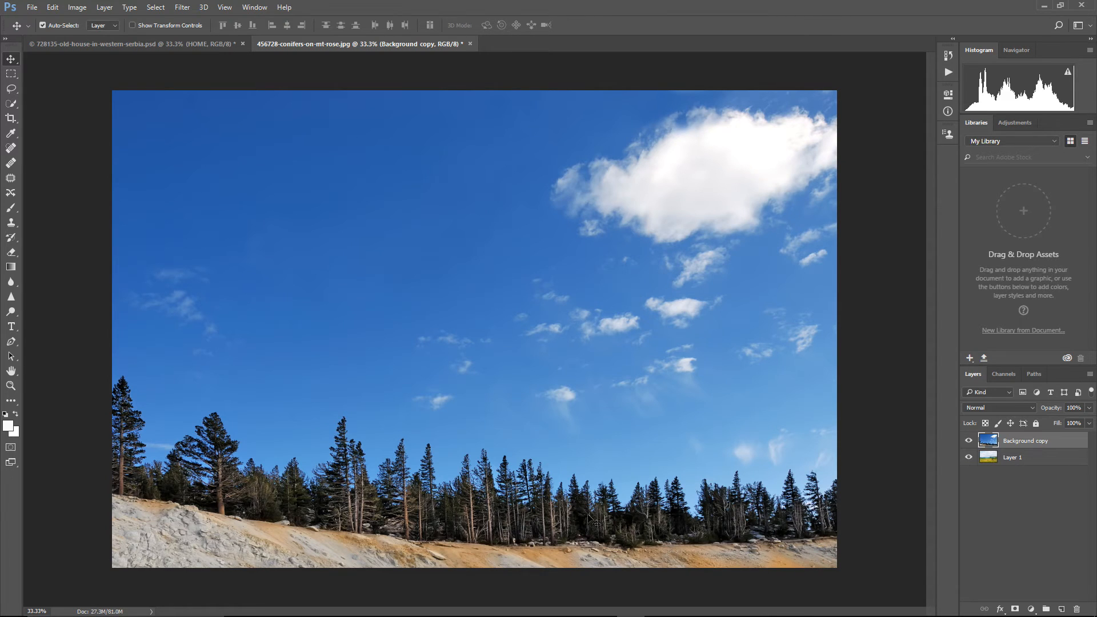
{"action": "left_click", "coordinate": [969, 441]}
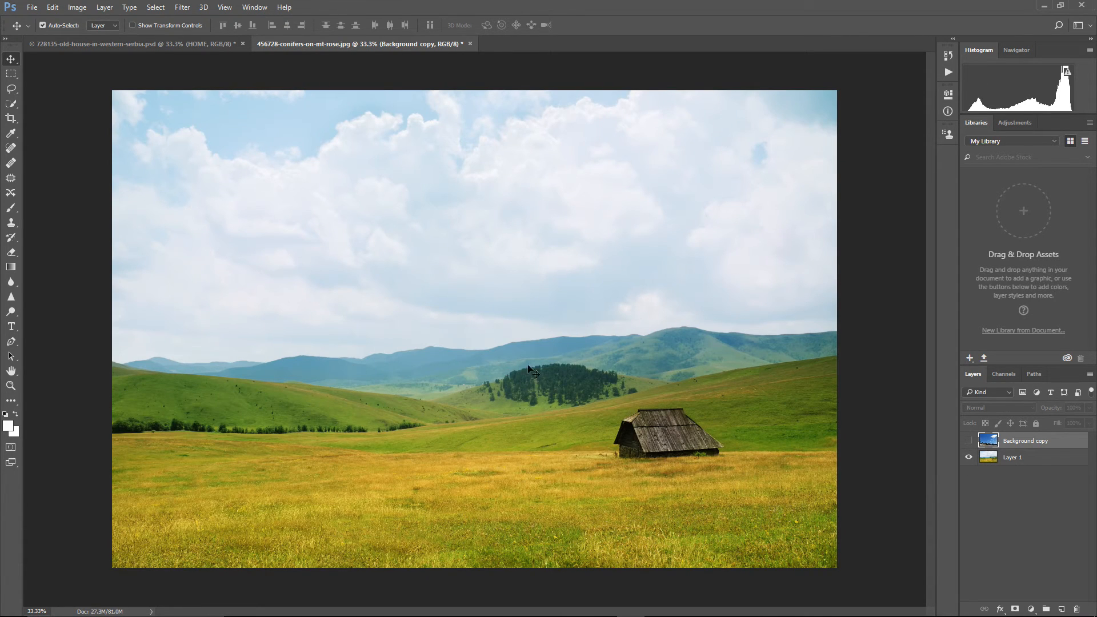
{"action": "left_click", "coordinate": [969, 442]}
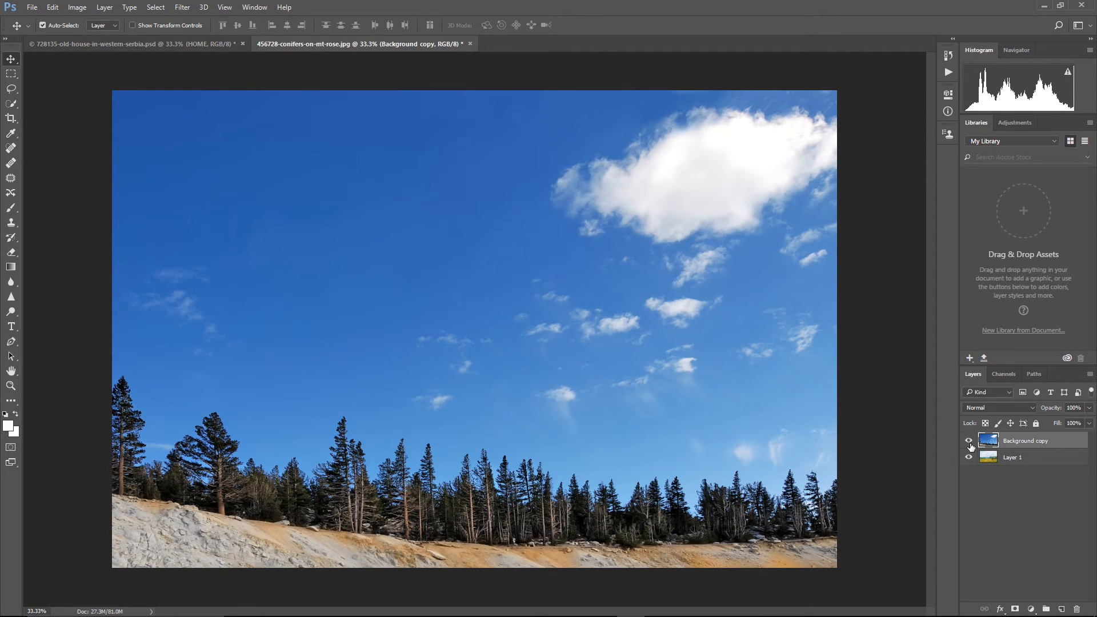
{"action": "left_click", "coordinate": [969, 442]}
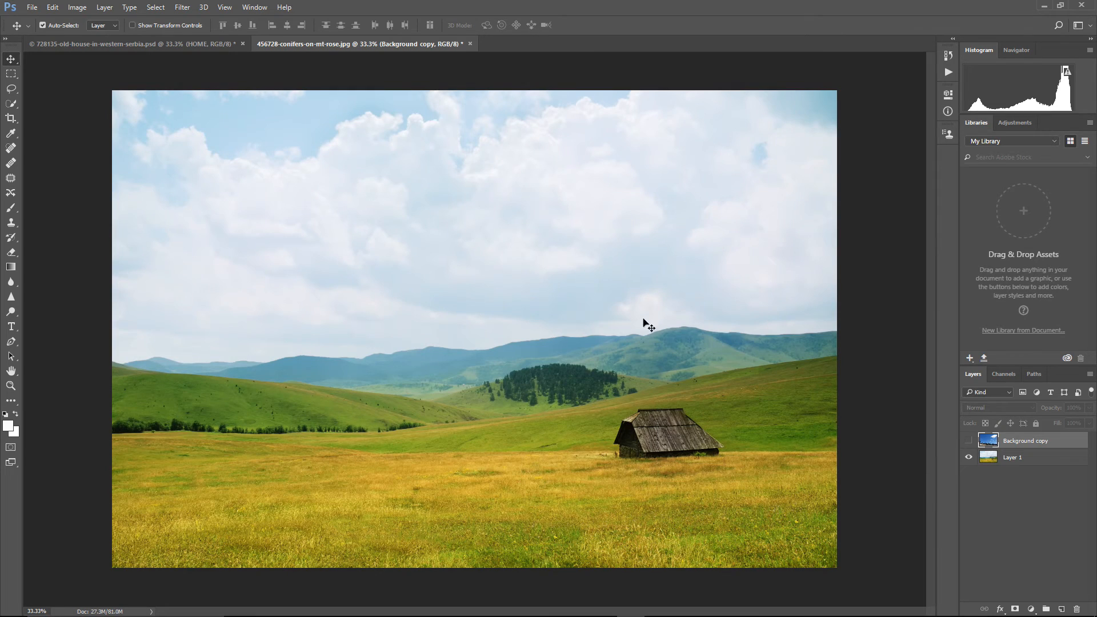
{"action": "left_click", "coordinate": [968, 442]}
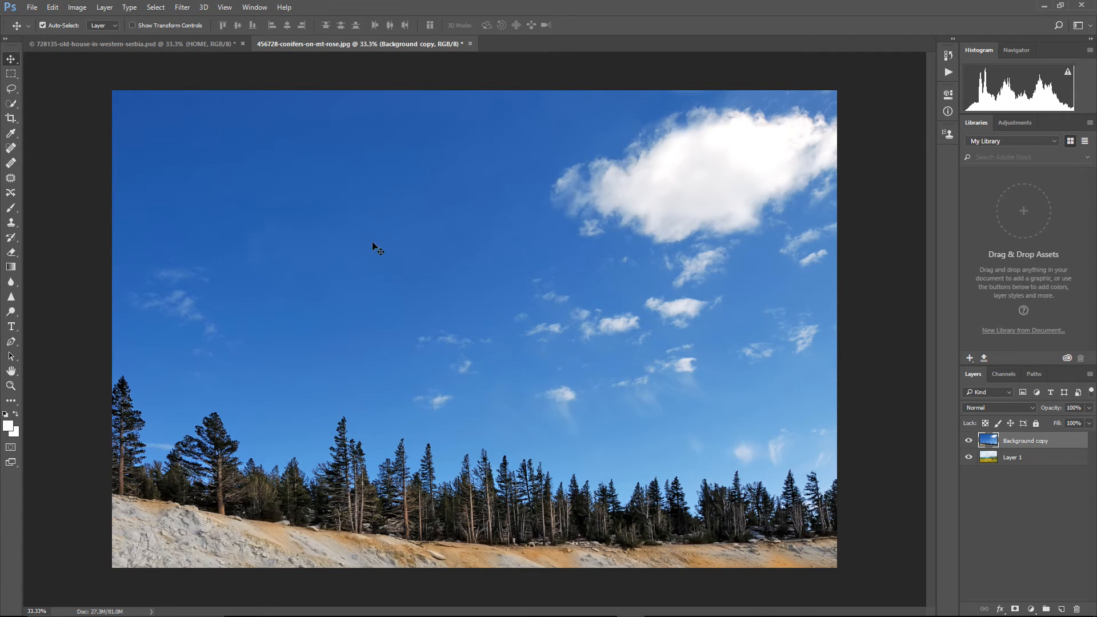
{"action": "left_click_drag", "start_coordinate": [462, 323], "coordinate": [458, 179]}
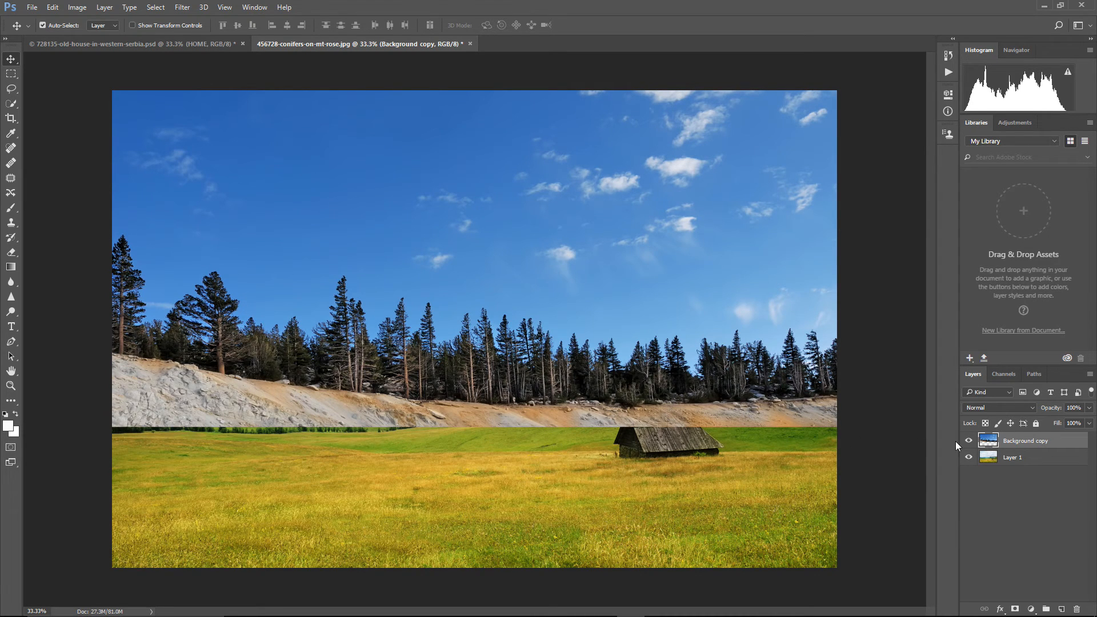
Step: Preview the Background copy layer at 49% opacity, restore it to 100%, and compare the image with the layer hidden and shown
{"action": "left_click", "coordinate": [1091, 409]}
{"action": "left_click_drag", "start_coordinate": [1091, 422], "coordinate": [1063, 424]}
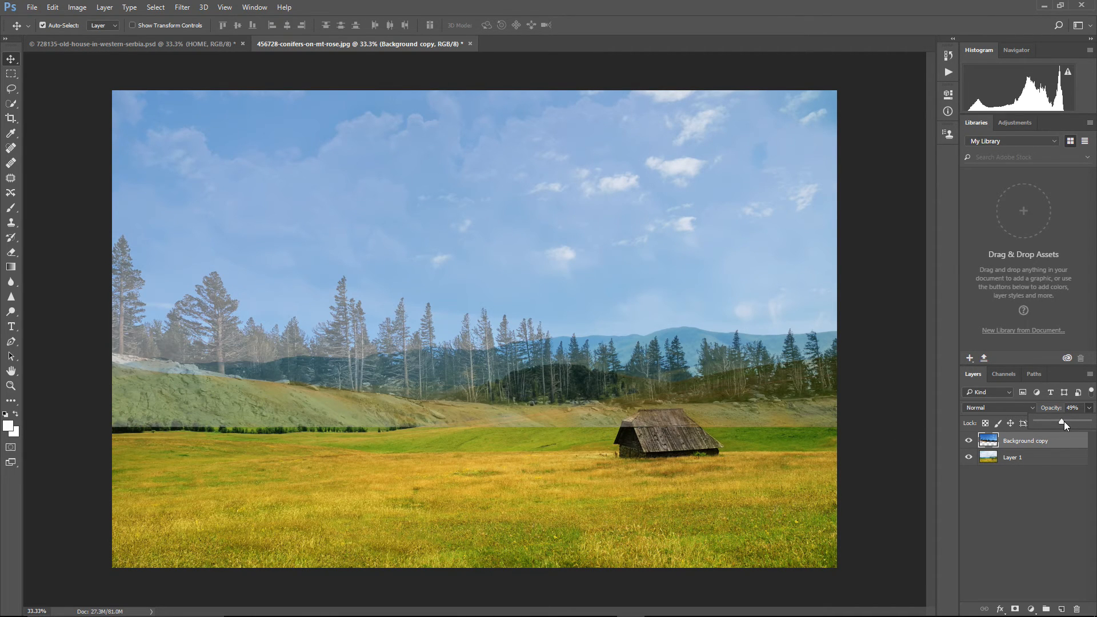
{"action": "left_click_drag", "start_coordinate": [1065, 420], "coordinate": [1089, 422]}
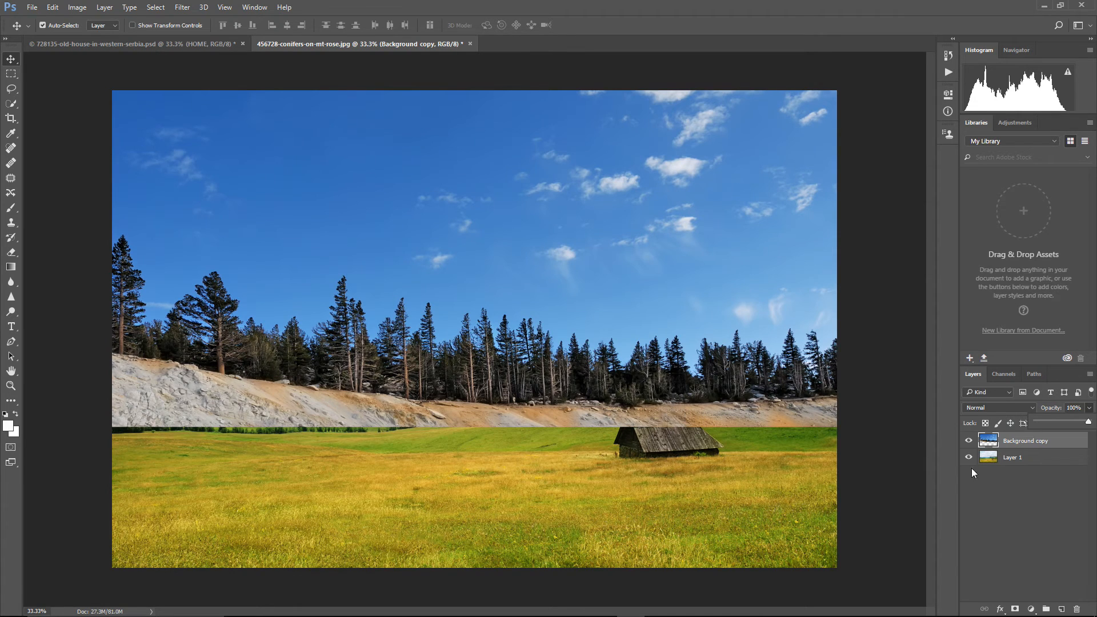
{"action": "left_click", "coordinate": [969, 441]}
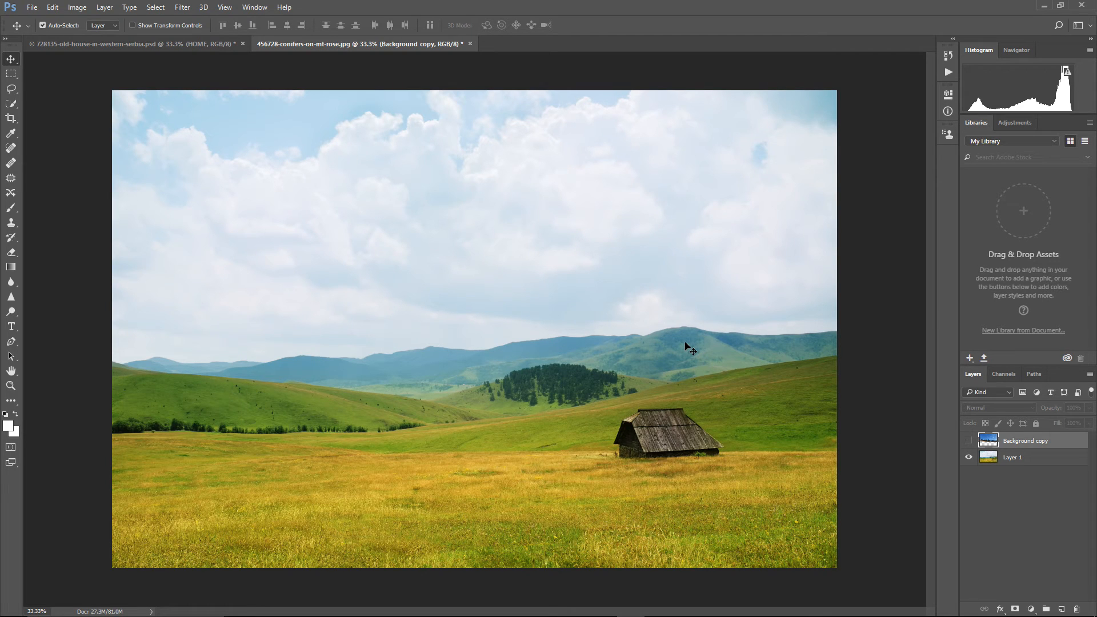
{"action": "left_click", "coordinate": [970, 441]}
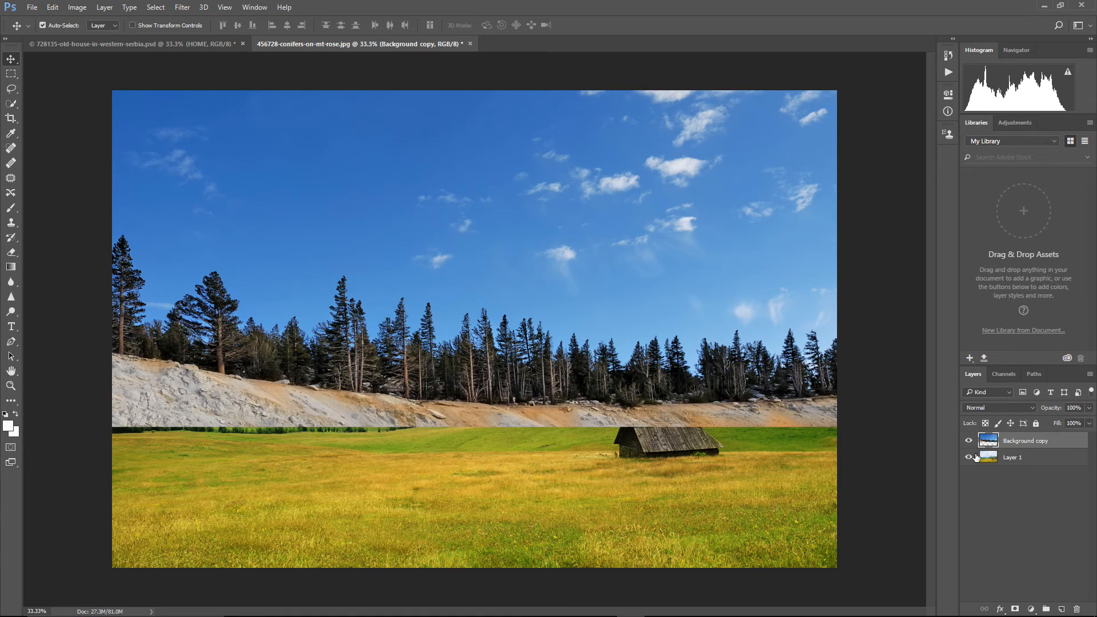
Step: Set the Background copy layer's blend mode to Darken
{"action": "left_click", "coordinate": [997, 392]}
{"action": "left_click", "coordinate": [1021, 408]}
{"action": "left_click", "coordinate": [1022, 409]}
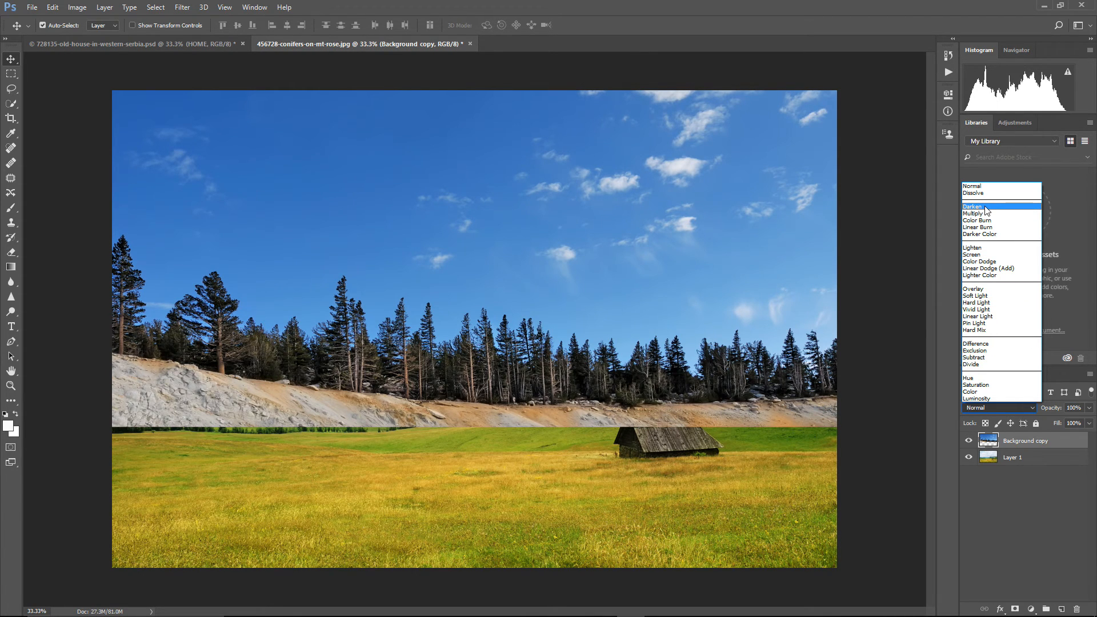
{"action": "left_click", "coordinate": [985, 207]}
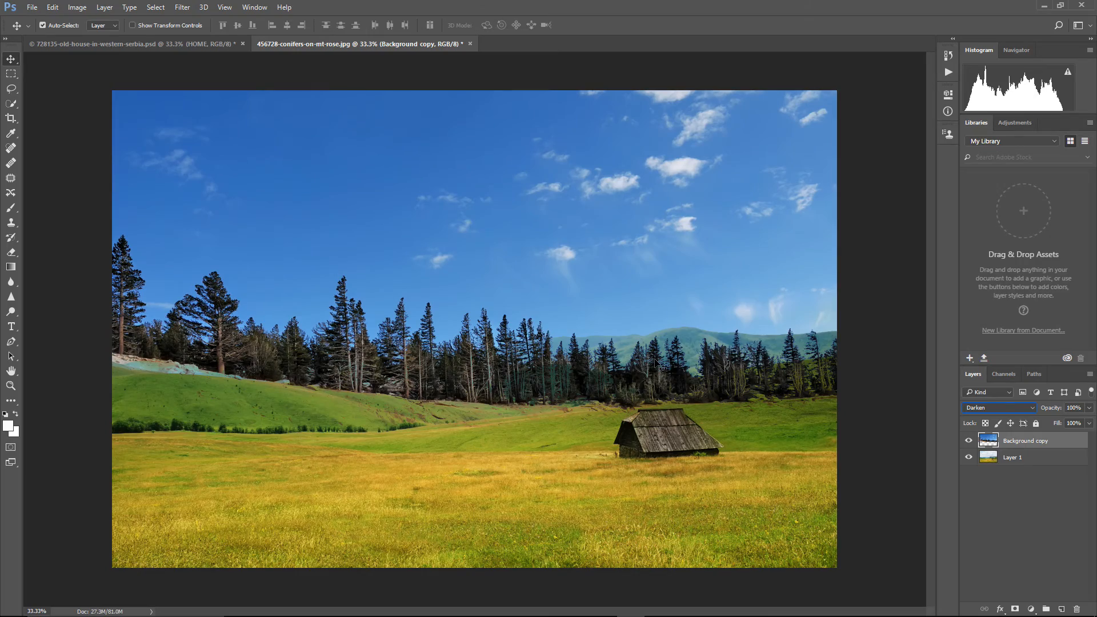
Step: Examine the overlapping tree line and hills at 100% zoom with the Background copy layer hidden and shown
{"action": "scroll", "coordinate": [660, 365], "scroll_direction": "up", "scroll_amount": 3}
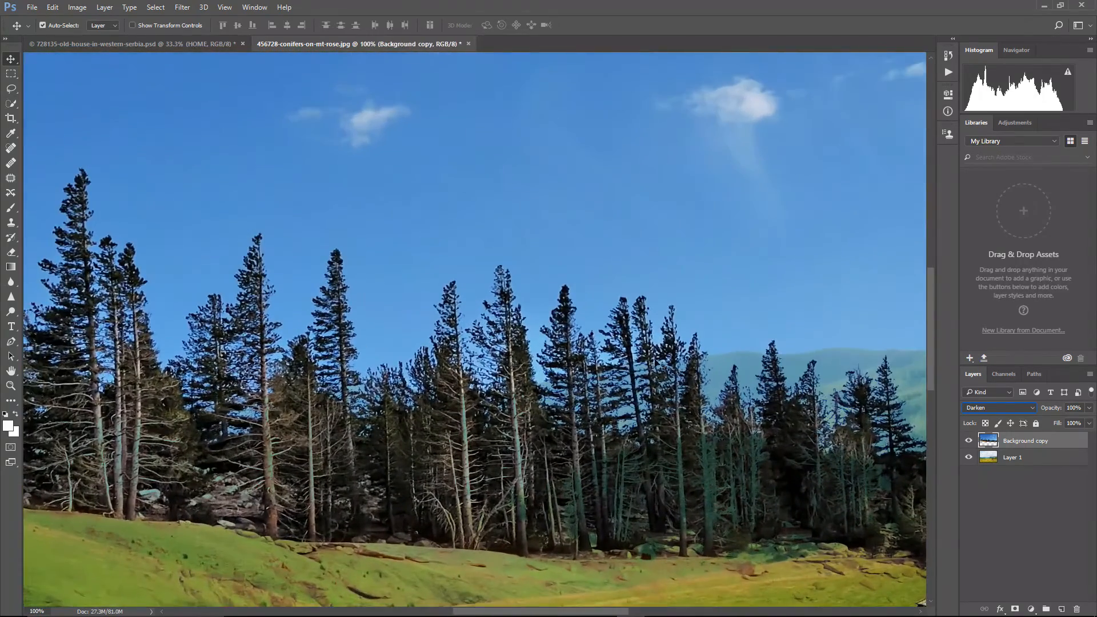
{"action": "left_click_drag", "start_coordinate": [689, 409], "coordinate": [544, 353]}
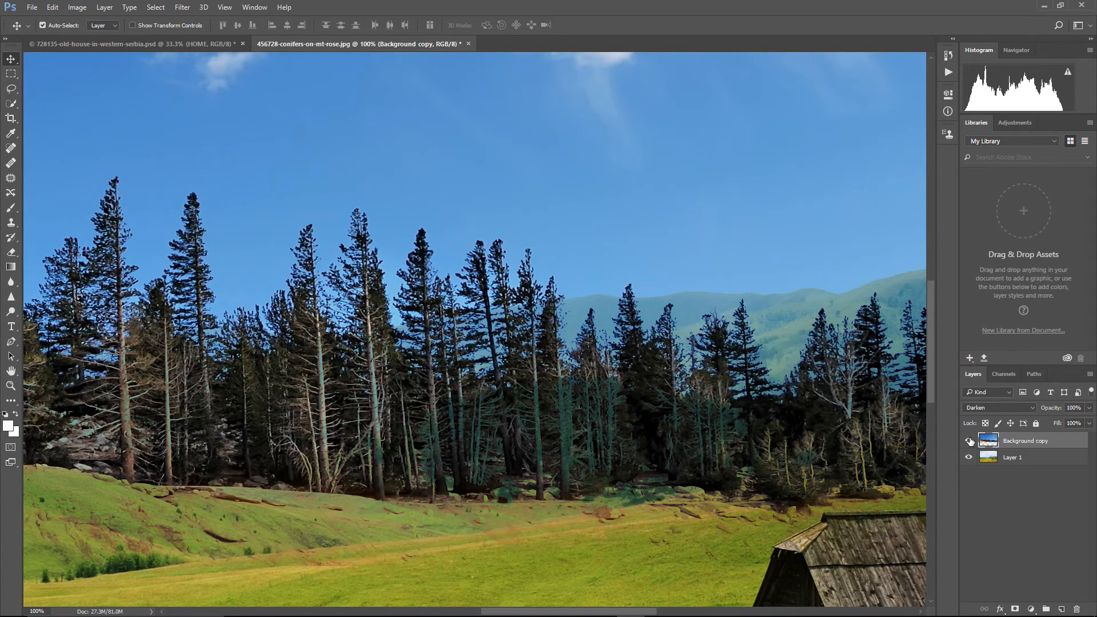
{"action": "left_click", "coordinate": [969, 441]}
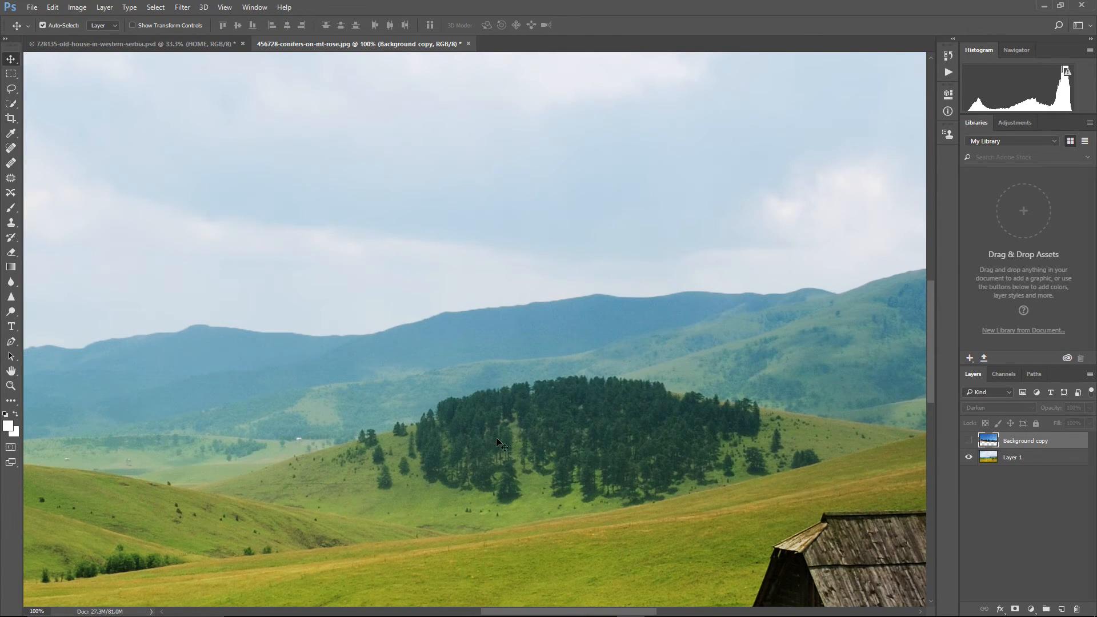
{"action": "left_click", "coordinate": [969, 441]}
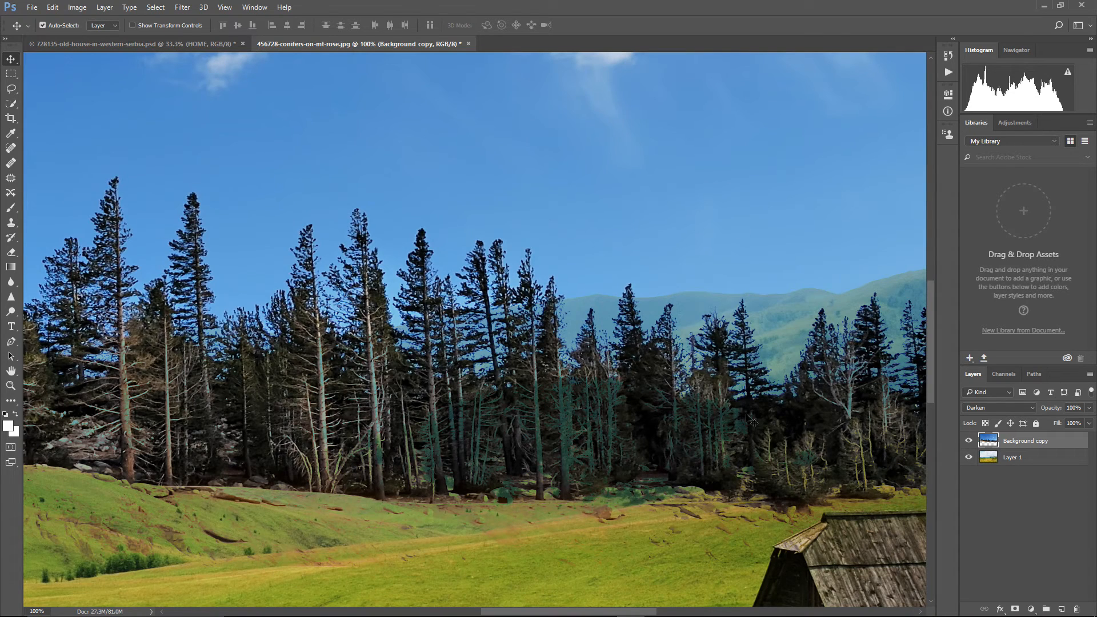
Step: Add a layer mask to Layer 1 and set the Brush tool to a size of 90 pixels
{"action": "left_click", "coordinate": [993, 463]}
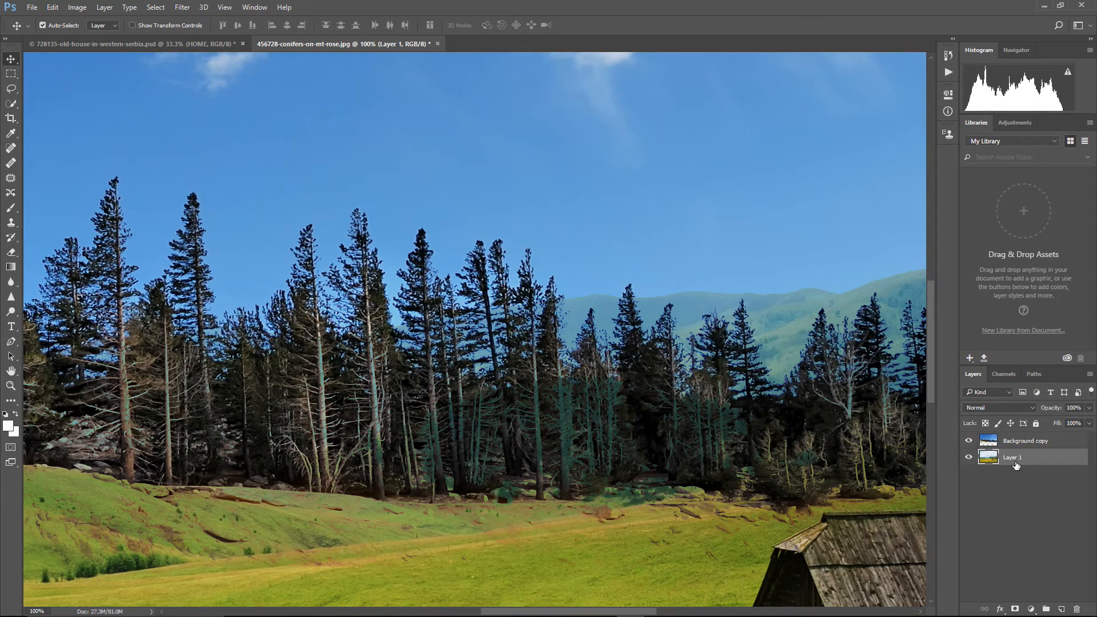
{"action": "left_click", "coordinate": [1015, 610]}
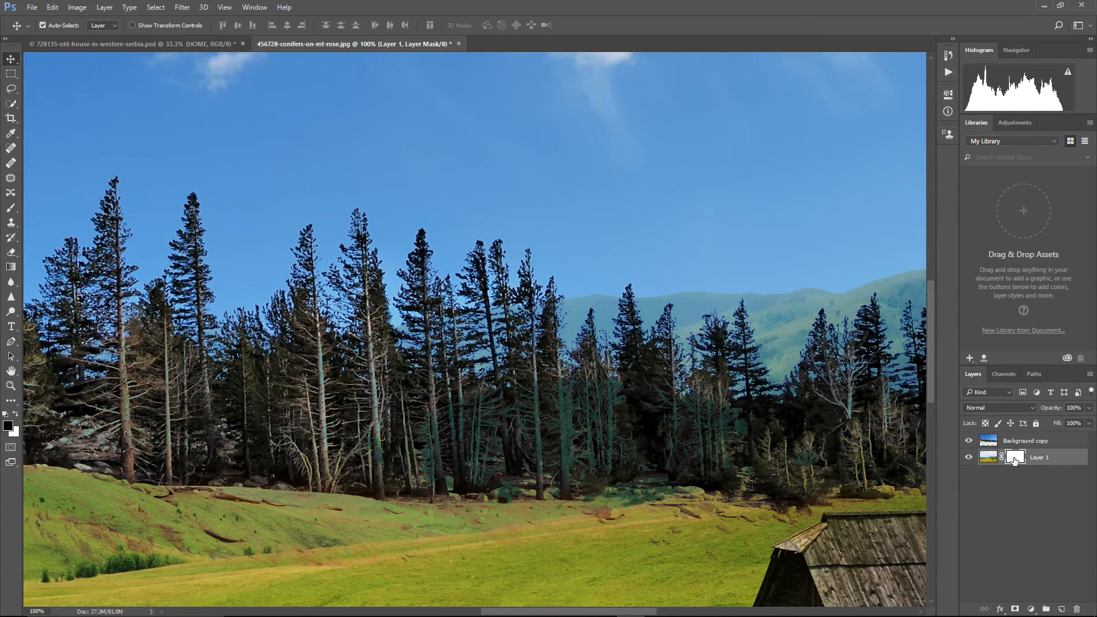
{"action": "left_click", "coordinate": [11, 209]}
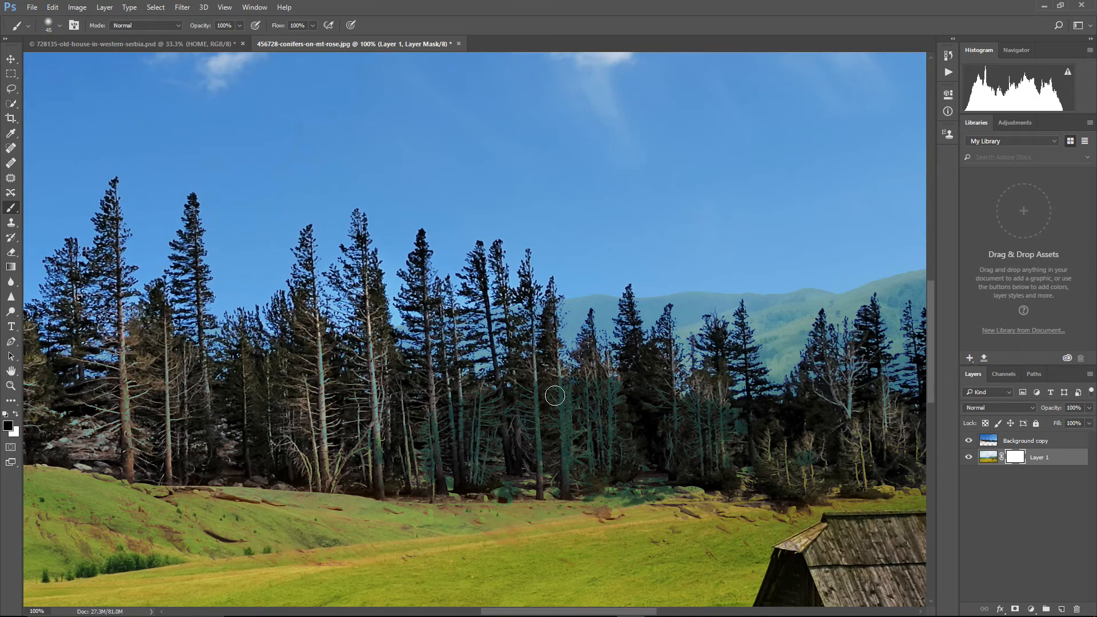
{"action": "key", "text": "bracketright"}
{"action": "key", "text": "bracketright"}
{"action": "key", "text": "bracketright"}
{"action": "key", "text": "bracketright"}
{"action": "key", "text": "bracketright"}
Step: Paint black on Layer 1's mask over the central tree trunks, the rocks at their base and the mountains behind them
{"action": "mouse_move", "coordinate": [528, 388]}
{"action": "left_mouse_down"}
{"action": "mouse_move", "coordinate": [611, 395]}
{"action": "mouse_move", "coordinate": [479, 413]}
{"action": "mouse_move", "coordinate": [626, 415]}
{"action": "mouse_move", "coordinate": [570, 439]}
{"action": "mouse_move", "coordinate": [633, 436]}
{"action": "mouse_move", "coordinate": [541, 454]}
{"action": "mouse_move", "coordinate": [645, 449]}
{"action": "mouse_move", "coordinate": [539, 466]}
{"action": "mouse_move", "coordinate": [701, 452]}
{"action": "mouse_move", "coordinate": [666, 436]}
{"action": "mouse_move", "coordinate": [732, 415]}
{"action": "left_mouse_up"}
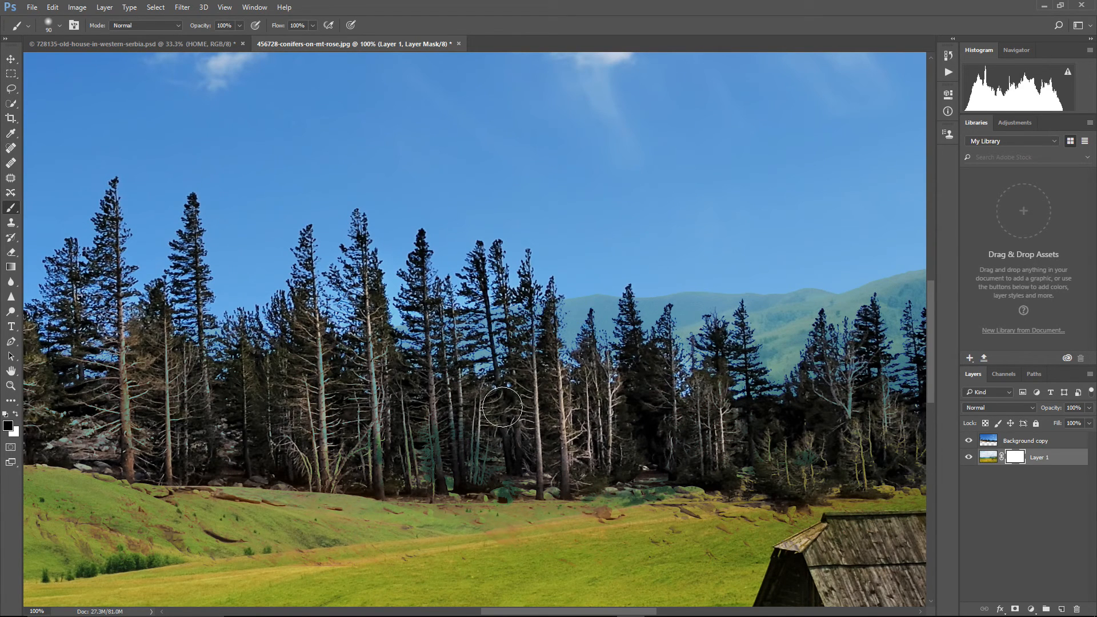
{"action": "mouse_move", "coordinate": [501, 434]}
{"action": "left_mouse_down"}
{"action": "mouse_move", "coordinate": [488, 452]}
{"action": "mouse_move", "coordinate": [428, 453]}
{"action": "mouse_move", "coordinate": [530, 469]}
{"action": "mouse_move", "coordinate": [504, 475]}
{"action": "mouse_move", "coordinate": [653, 466]}
{"action": "mouse_move", "coordinate": [591, 470]}
{"action": "mouse_move", "coordinate": [670, 451]}
{"action": "left_mouse_up"}
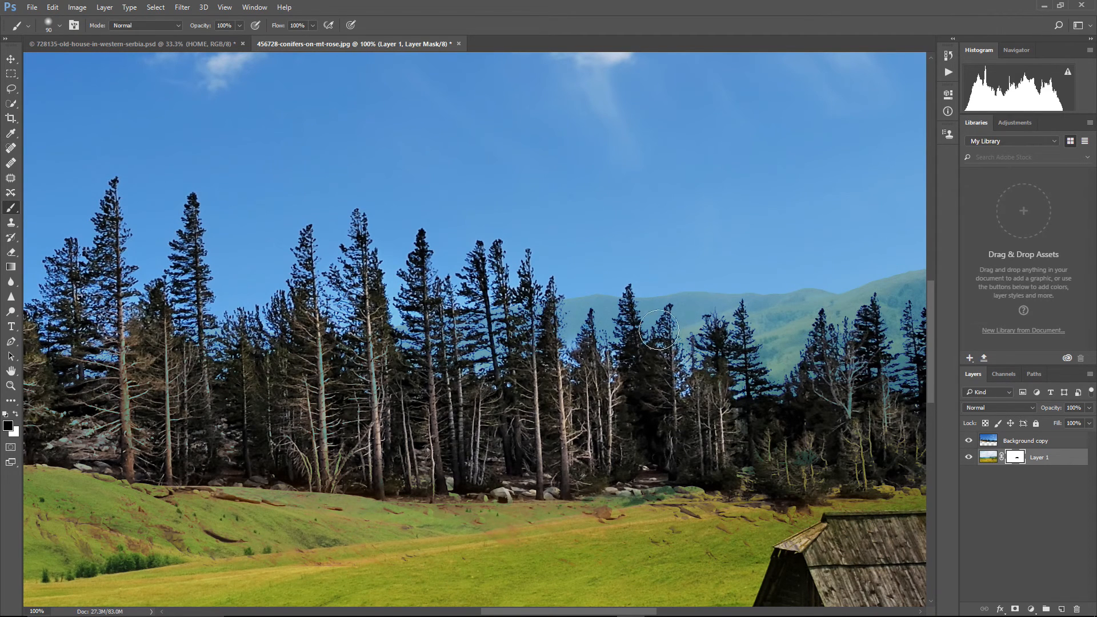
{"action": "left_click_drag", "start_coordinate": [643, 334], "coordinate": [603, 293]}
{"action": "mouse_move", "coordinate": [668, 300]}
{"action": "left_mouse_down"}
{"action": "mouse_move", "coordinate": [632, 306]}
{"action": "mouse_move", "coordinate": [748, 336]}
{"action": "mouse_move", "coordinate": [738, 363]}
{"action": "mouse_move", "coordinate": [695, 403]}
{"action": "mouse_move", "coordinate": [840, 445]}
{"action": "mouse_move", "coordinate": [707, 457]}
{"action": "mouse_move", "coordinate": [782, 462]}
{"action": "mouse_move", "coordinate": [635, 472]}
{"action": "left_mouse_up"}
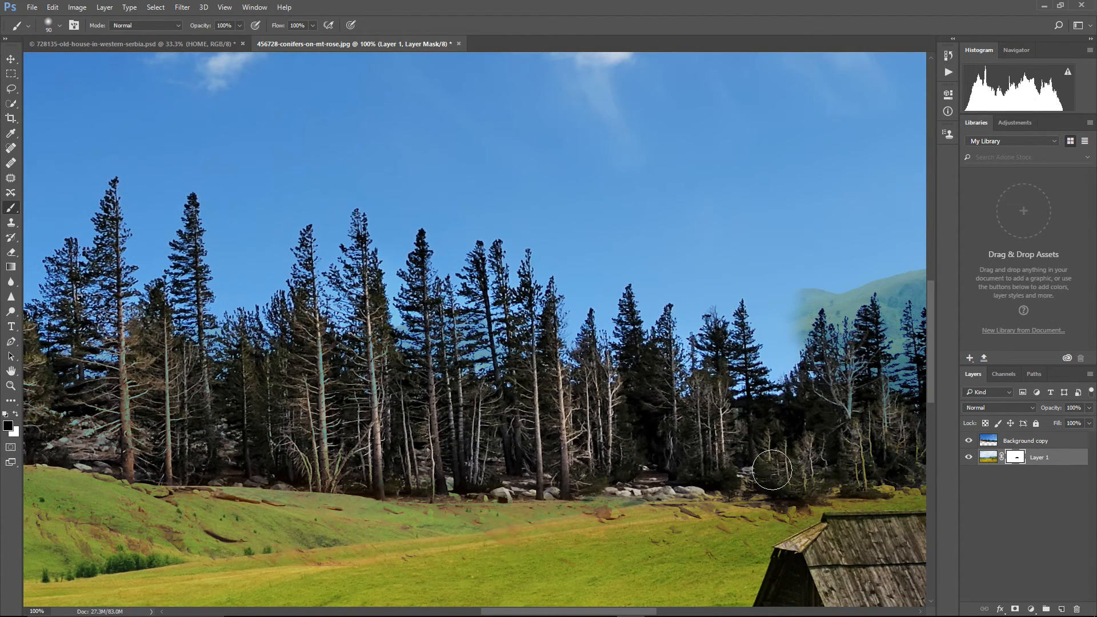
Step: Continue masking Layer 1 over the remaining mountains and trees on the right side of the photo
{"action": "left_click_drag", "start_coordinate": [821, 451], "coordinate": [472, 415]}
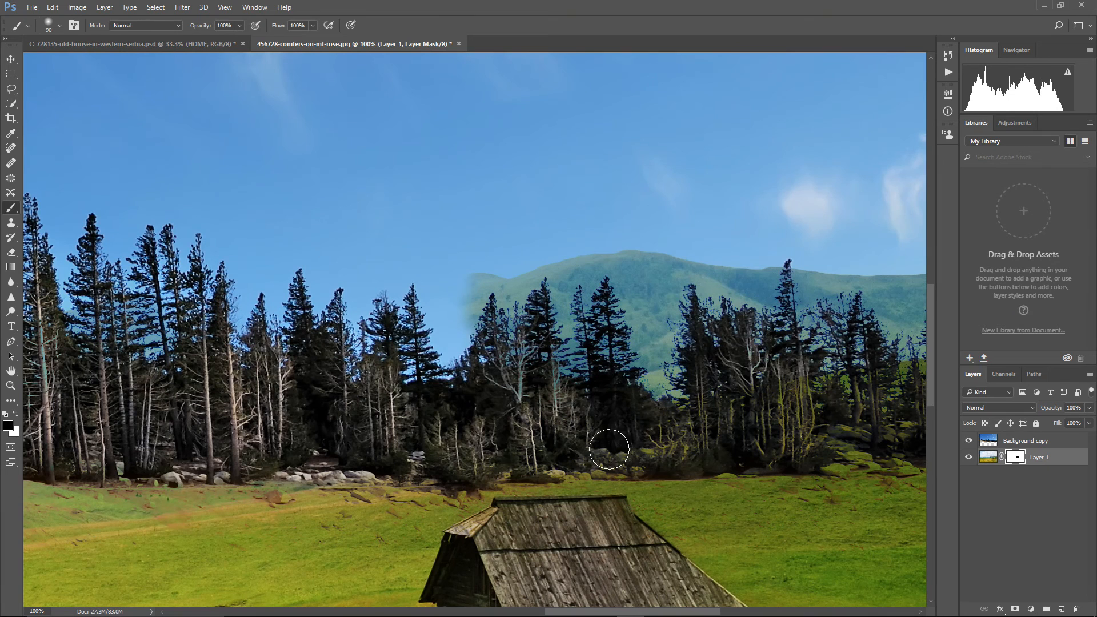
{"action": "mouse_move", "coordinate": [620, 453]}
{"action": "left_mouse_down"}
{"action": "mouse_move", "coordinate": [723, 448]}
{"action": "mouse_move", "coordinate": [708, 427]}
{"action": "mouse_move", "coordinate": [545, 413]}
{"action": "mouse_move", "coordinate": [652, 348]}
{"action": "mouse_move", "coordinate": [583, 300]}
{"action": "mouse_move", "coordinate": [475, 280]}
{"action": "mouse_move", "coordinate": [639, 340]}
{"action": "mouse_move", "coordinate": [786, 438]}
{"action": "mouse_move", "coordinate": [469, 433]}
{"action": "left_mouse_up"}
{"action": "mouse_move", "coordinate": [608, 422]}
{"action": "left_mouse_down"}
{"action": "mouse_move", "coordinate": [537, 443]}
{"action": "mouse_move", "coordinate": [717, 425]}
{"action": "mouse_move", "coordinate": [661, 266]}
{"action": "mouse_move", "coordinate": [550, 344]}
{"action": "mouse_move", "coordinate": [576, 427]}
{"action": "mouse_move", "coordinate": [484, 447]}
{"action": "mouse_move", "coordinate": [771, 429]}
{"action": "mouse_move", "coordinate": [461, 463]}
{"action": "left_mouse_up"}
{"action": "left_click_drag", "start_coordinate": [334, 417], "coordinate": [636, 455]}
{"action": "mouse_move", "coordinate": [528, 465]}
{"action": "left_mouse_down"}
{"action": "mouse_move", "coordinate": [499, 423]}
{"action": "mouse_move", "coordinate": [383, 464]}
{"action": "mouse_move", "coordinate": [707, 461]}
{"action": "left_mouse_up"}
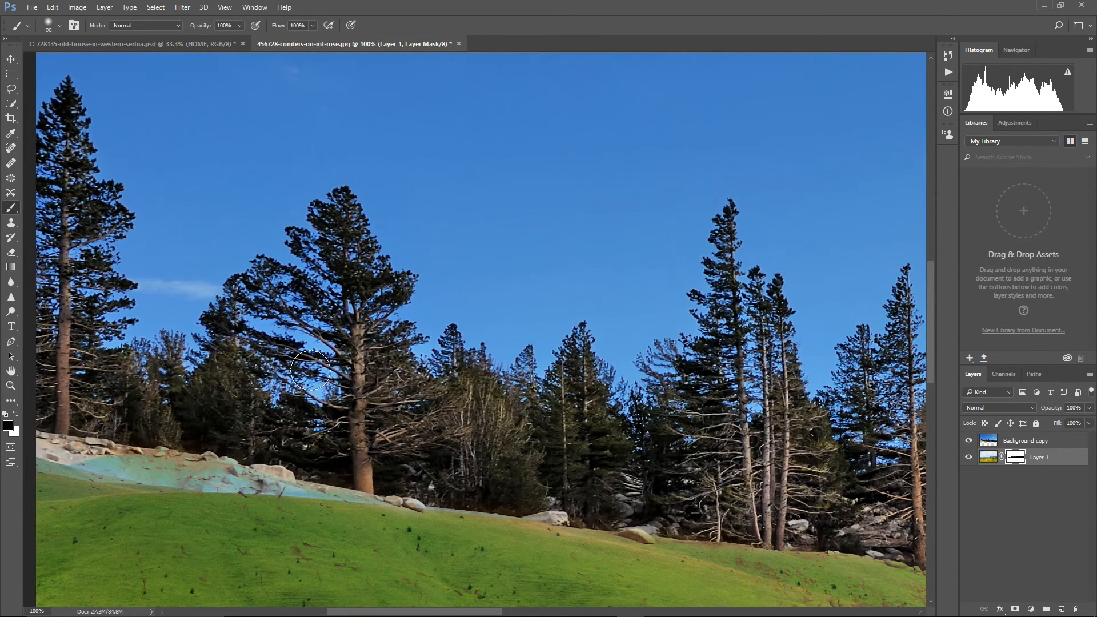
Step: Mask Layer 1 over the trees and bluish rocky slope at the photo's left edge, and fit the whole image in view
{"action": "left_click_drag", "start_coordinate": [309, 367], "coordinate": [710, 417]}
{"action": "mouse_move", "coordinate": [631, 517]}
{"action": "left_mouse_down"}
{"action": "mouse_move", "coordinate": [483, 502]}
{"action": "mouse_move", "coordinate": [686, 512]}
{"action": "mouse_move", "coordinate": [402, 450]}
{"action": "left_mouse_up"}
{"action": "left_click_drag", "start_coordinate": [334, 526], "coordinate": [125, 268]}
{"action": "key", "text": "ctrl+0"}
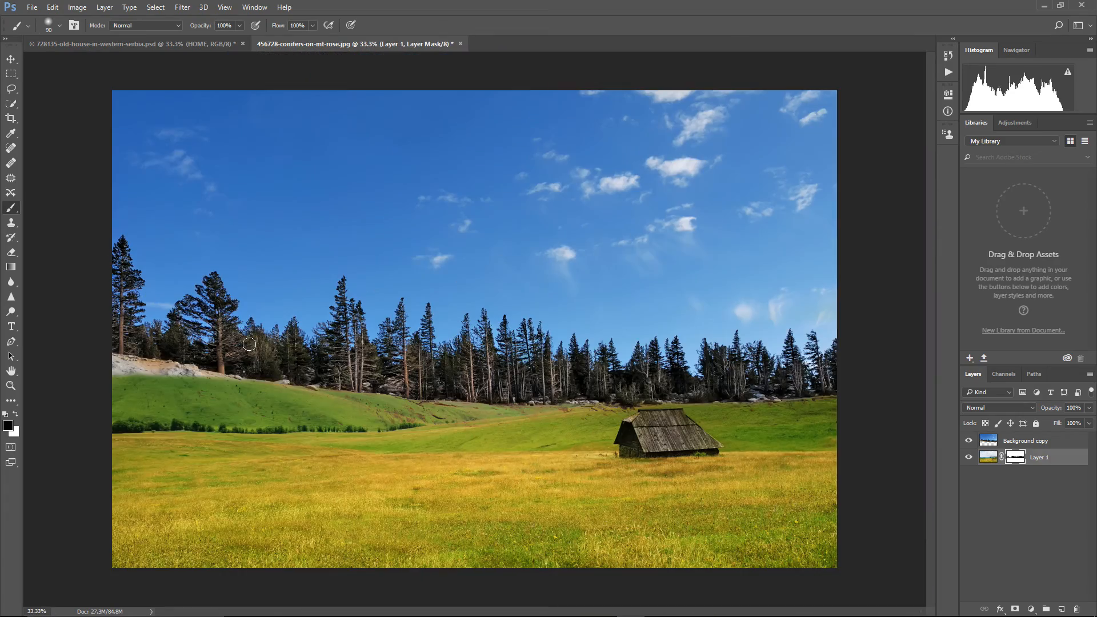
Step: Inspect the grassy hillside below the trees at 100% and 200% zoom for remnants of the rocky slope
{"action": "key", "text": "ctrl+1"}
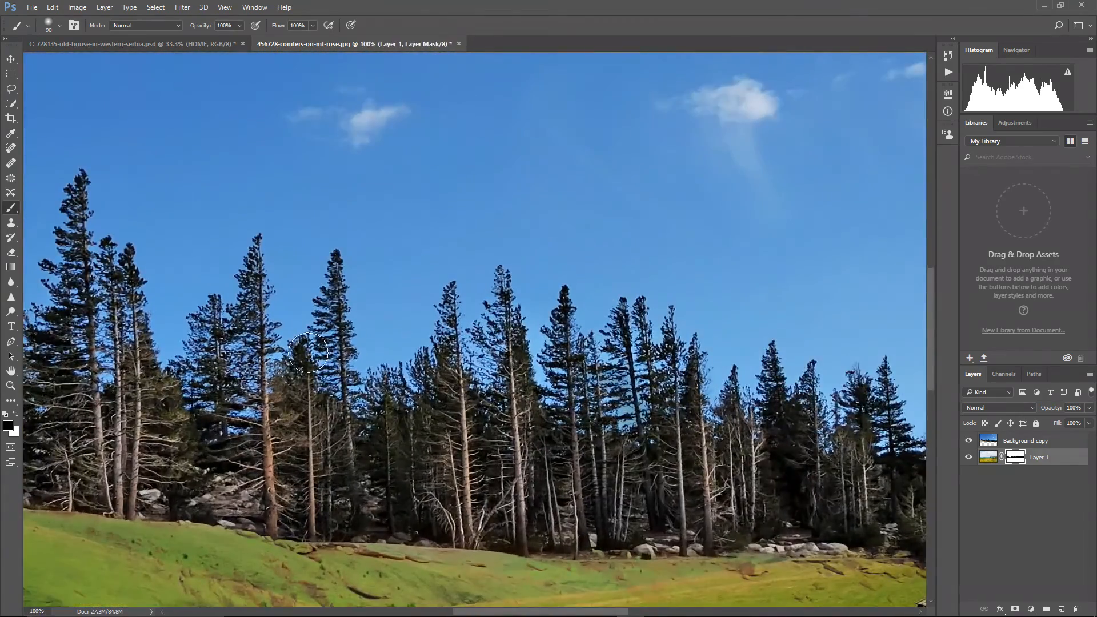
{"action": "left_click_drag", "start_coordinate": [461, 471], "coordinate": [360, 249]}
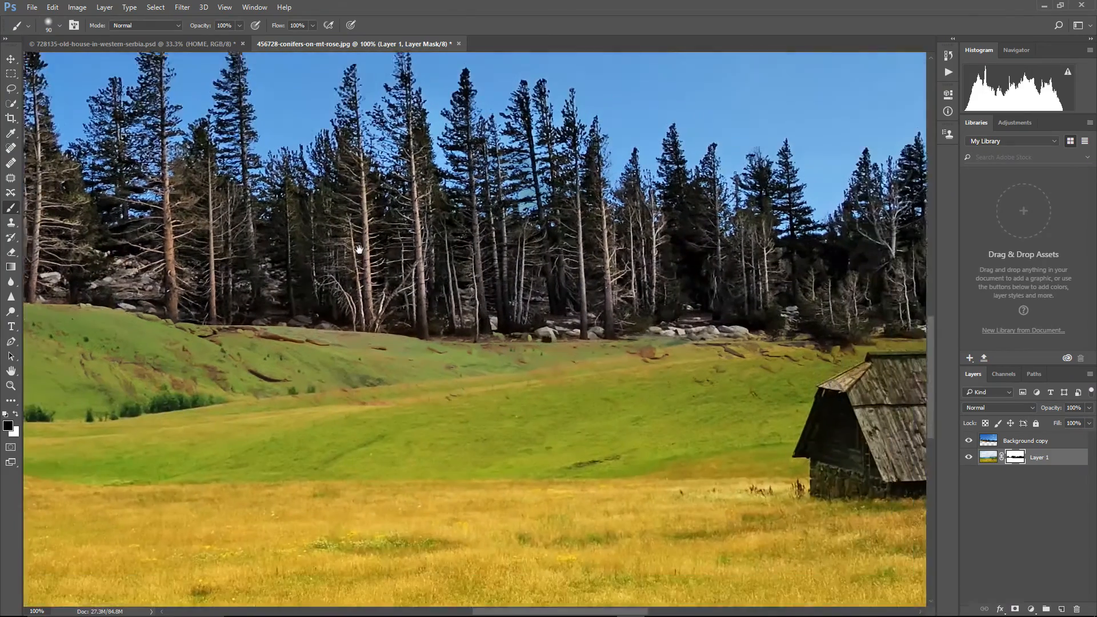
{"action": "left_click_drag", "start_coordinate": [364, 373], "coordinate": [327, 331]}
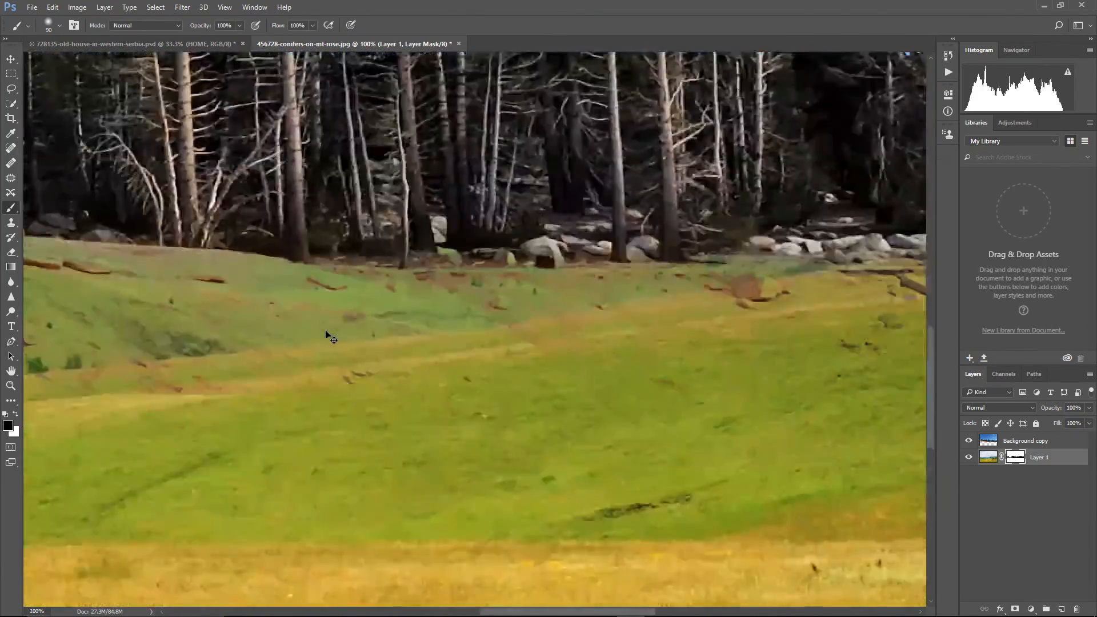
{"action": "key", "text": "ctrl+plus"}
{"action": "left_click_drag", "start_coordinate": [486, 375], "coordinate": [616, 393]}
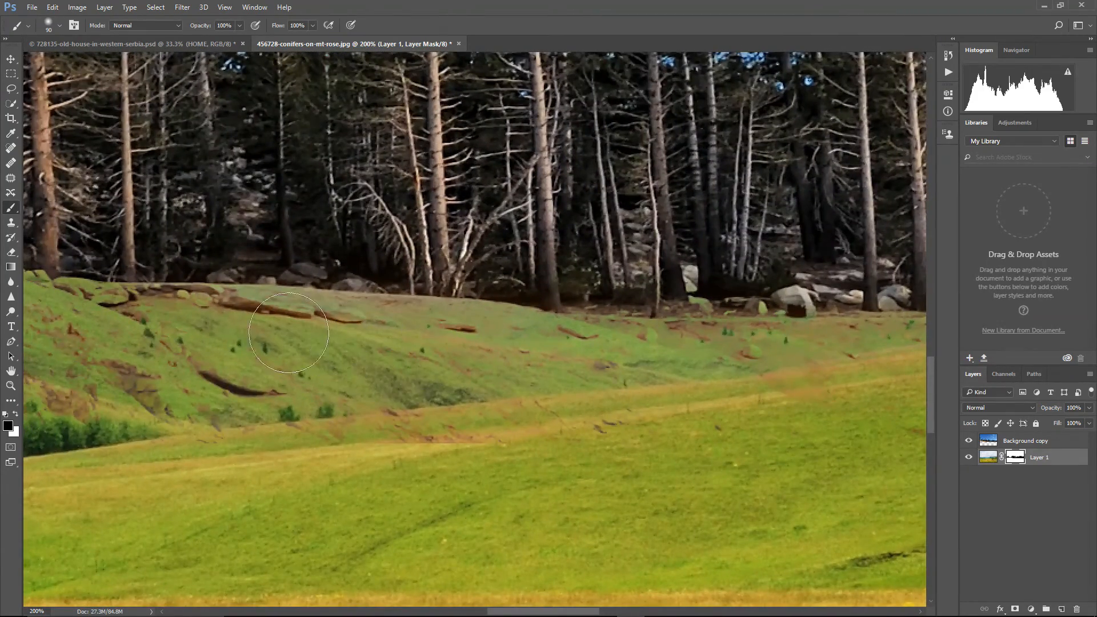
{"action": "mouse_move", "coordinate": [625, 362]}
{"action": "left_mouse_down"}
{"action": "mouse_move", "coordinate": [423, 363]}
{"action": "mouse_move", "coordinate": [340, 345]}
{"action": "left_mouse_up"}
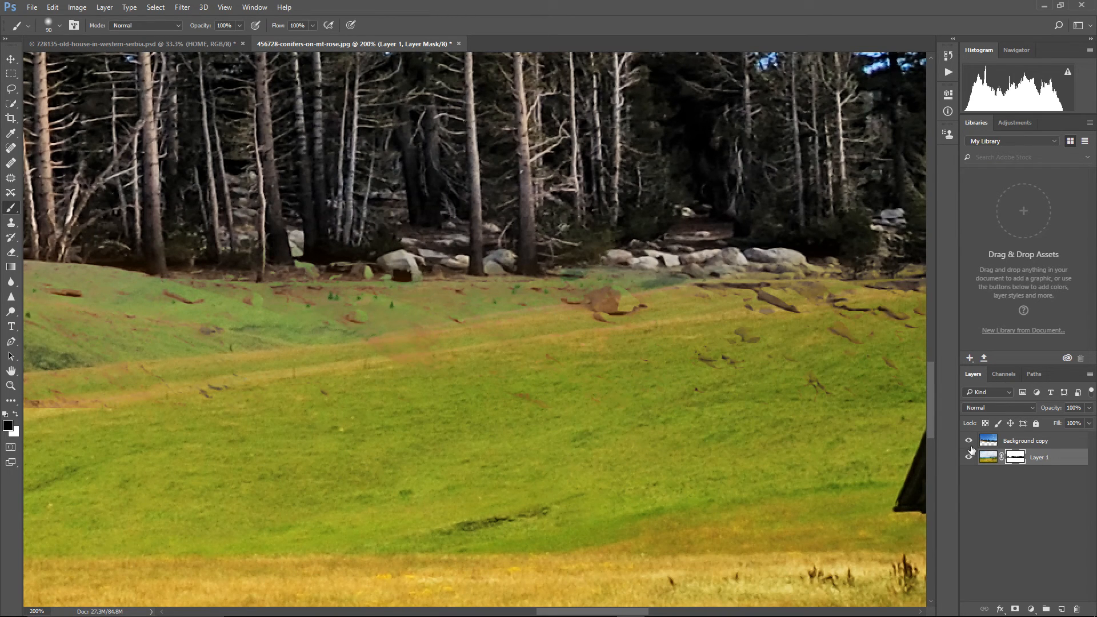
Step: Compare the Background copy layer's Normal and Darken blend modes on the hillside, and reapply Darken
{"action": "left_click", "coordinate": [1002, 441]}
{"action": "left_click", "coordinate": [992, 407]}
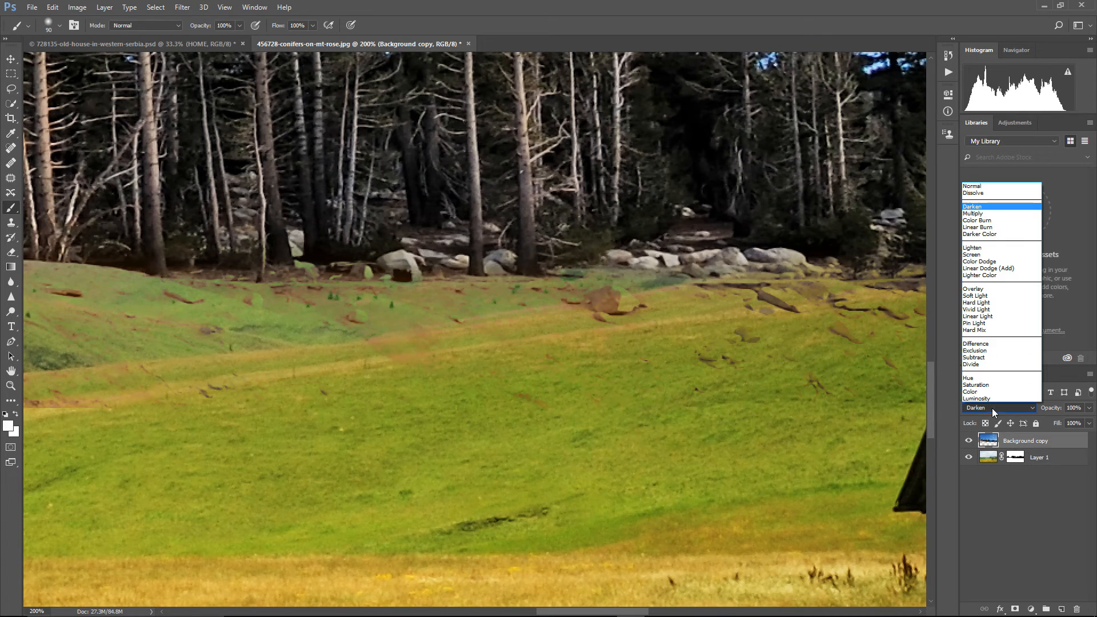
{"action": "left_click", "coordinate": [988, 186]}
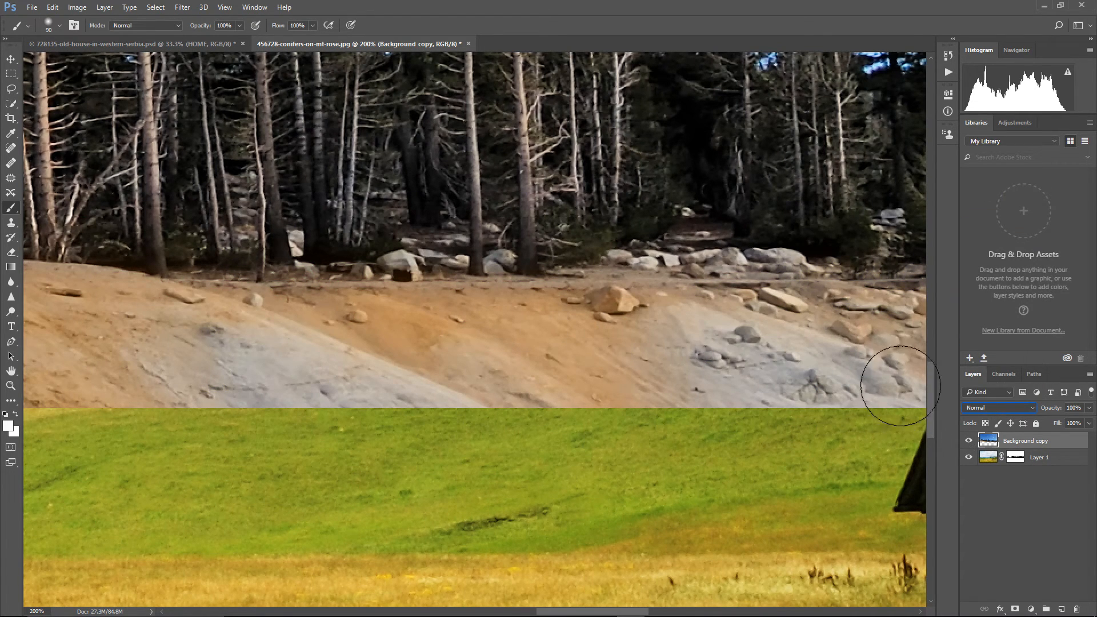
{"action": "left_click", "coordinate": [981, 407]}
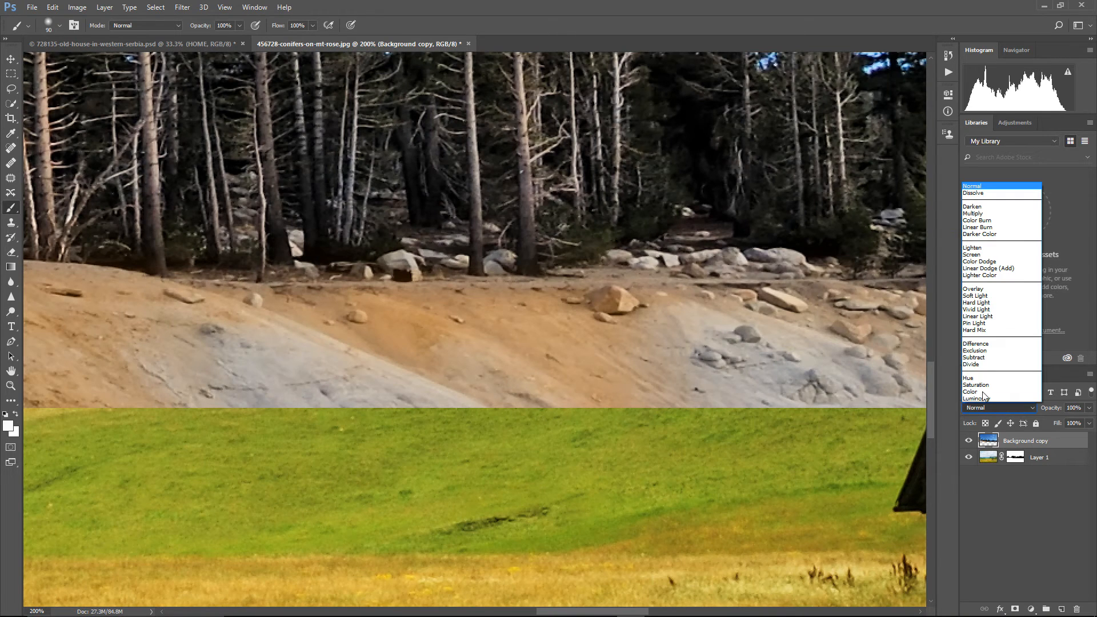
{"action": "left_click", "coordinate": [981, 207]}
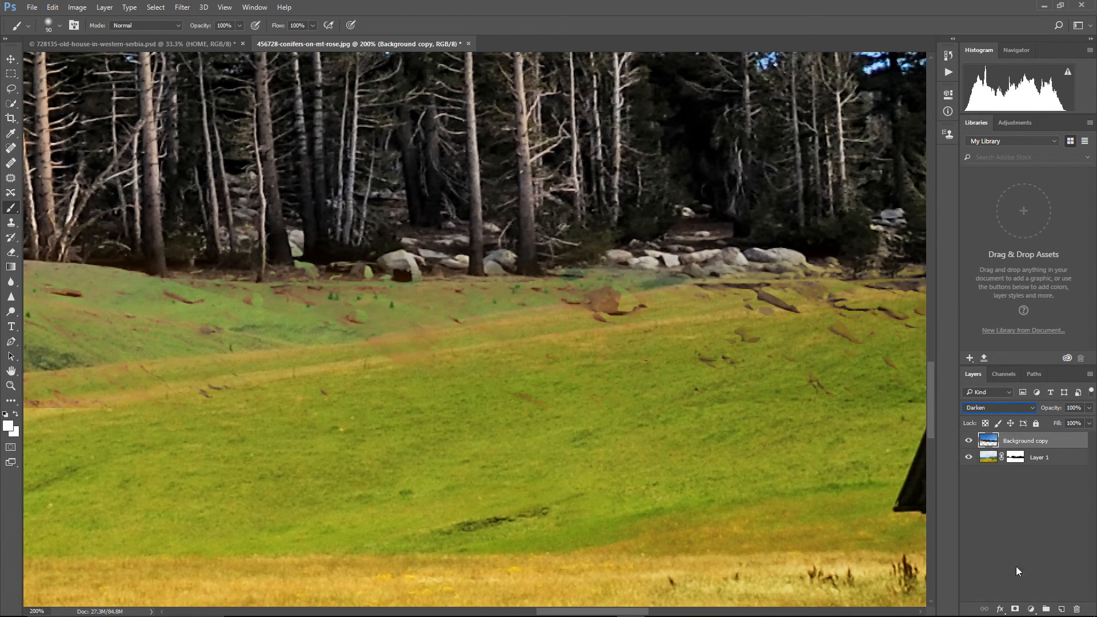
Step: Add a layer mask to the Background copy layer
{"action": "left_click", "coordinate": [1015, 609]}
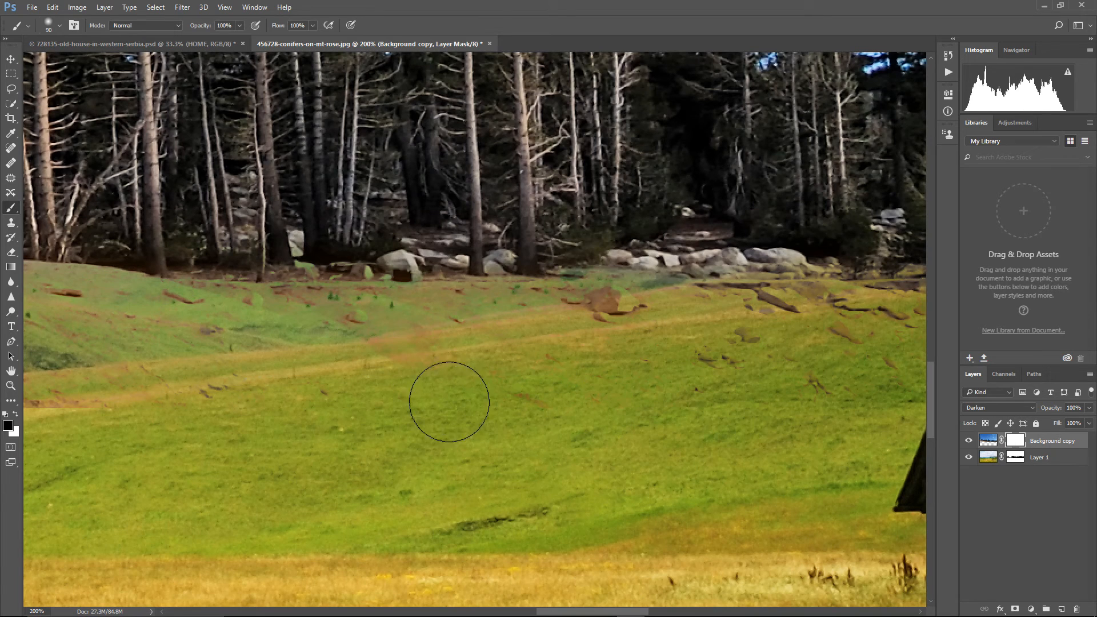
Step: Mask out the brown patch on the hillside below the boulders, painting black on the Background copy mask with a 45 px brush
{"action": "key", "text": "bracketleft"}
{"action": "key", "text": "bracketleft"}
{"action": "key", "text": "bracketleft"}
{"action": "key", "text": "bracketleft"}
{"action": "key", "text": "bracketleft"}
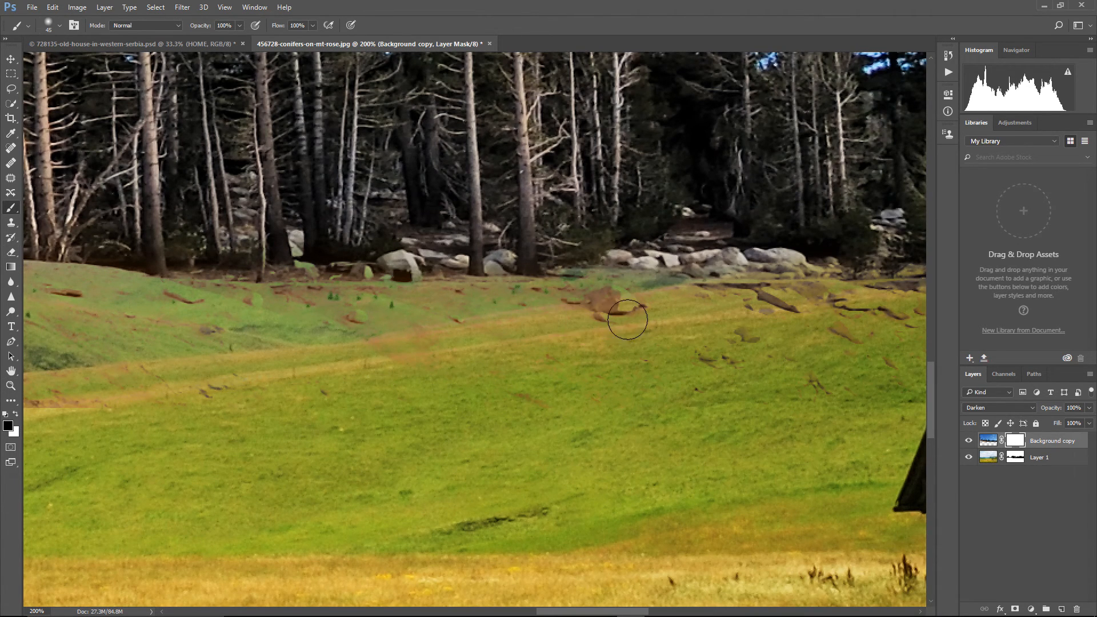
{"action": "mouse_move", "coordinate": [627, 314]}
{"action": "left_mouse_down"}
{"action": "mouse_move", "coordinate": [577, 312]}
{"action": "mouse_move", "coordinate": [663, 294]}
{"action": "left_mouse_up"}
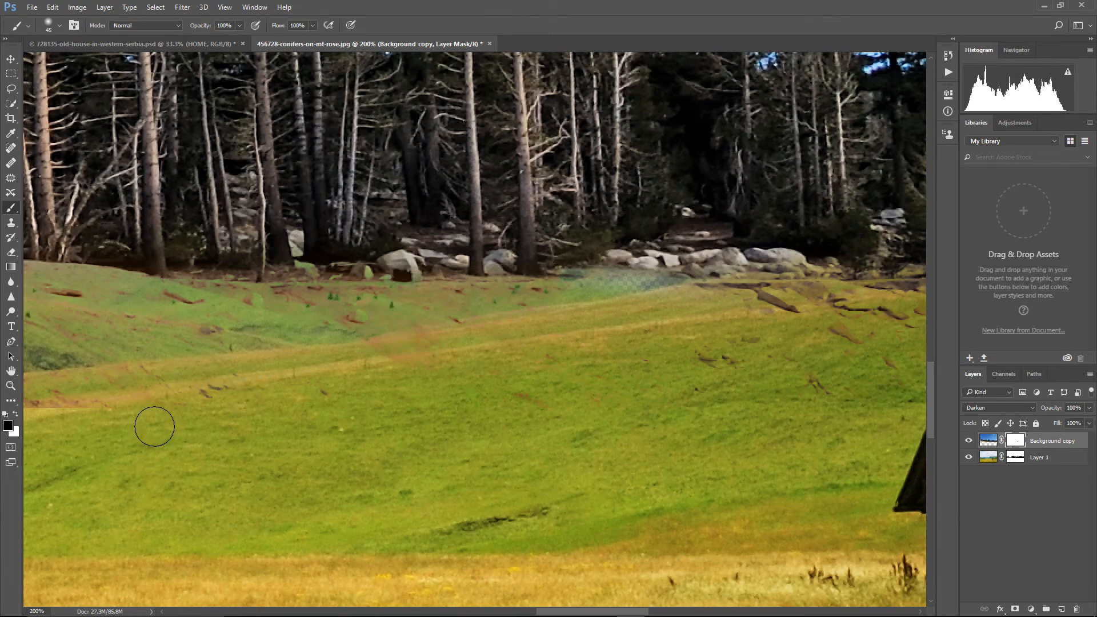
Step: Restore the overmasked strip directly beneath the boulders with white on the Background copy mask, and return to black
{"action": "key", "text": "x"}
{"action": "mouse_move", "coordinate": [606, 259]}
{"action": "left_mouse_down"}
{"action": "mouse_move", "coordinate": [584, 258]}
{"action": "mouse_move", "coordinate": [646, 270]}
{"action": "mouse_move", "coordinate": [692, 248]}
{"action": "mouse_move", "coordinate": [589, 264]}
{"action": "mouse_move", "coordinate": [650, 260]}
{"action": "mouse_move", "coordinate": [595, 265]}
{"action": "mouse_move", "coordinate": [651, 279]}
{"action": "mouse_move", "coordinate": [668, 245]}
{"action": "left_mouse_up"}
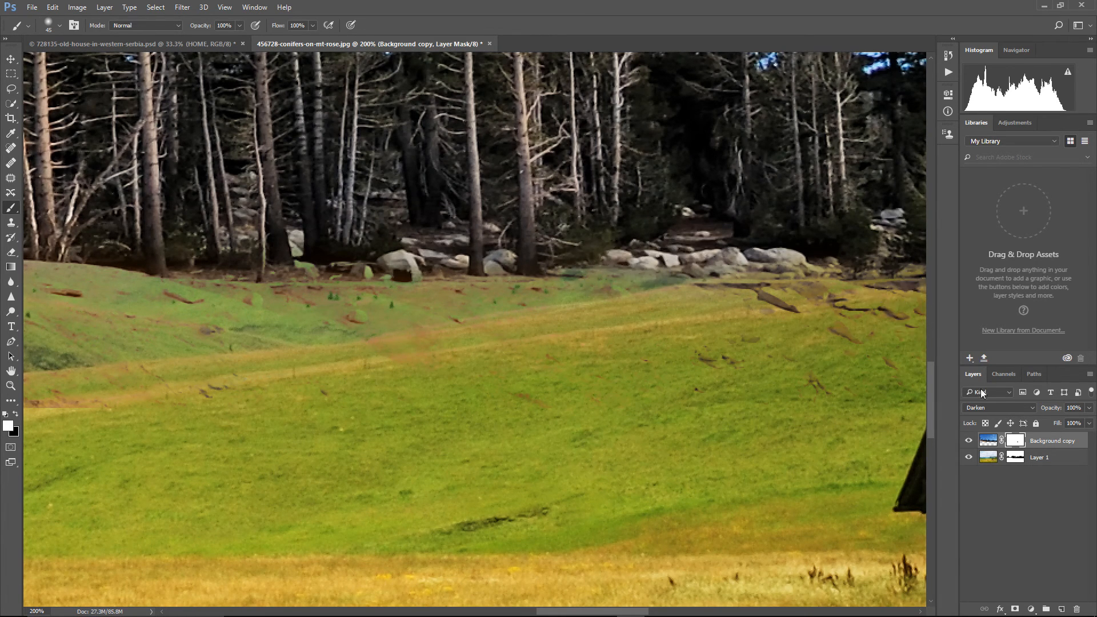
{"action": "left_click", "coordinate": [16, 414]}
Step: Mask out the branches and dark debris on the slope between the boulders and the barn's left side, using progressively smaller brushes
{"action": "mouse_move", "coordinate": [678, 381]}
{"action": "left_mouse_down"}
{"action": "mouse_move", "coordinate": [588, 394]}
{"action": "mouse_move", "coordinate": [468, 364]}
{"action": "mouse_move", "coordinate": [558, 331]}
{"action": "mouse_move", "coordinate": [543, 368]}
{"action": "mouse_move", "coordinate": [554, 383]}
{"action": "left_mouse_up"}
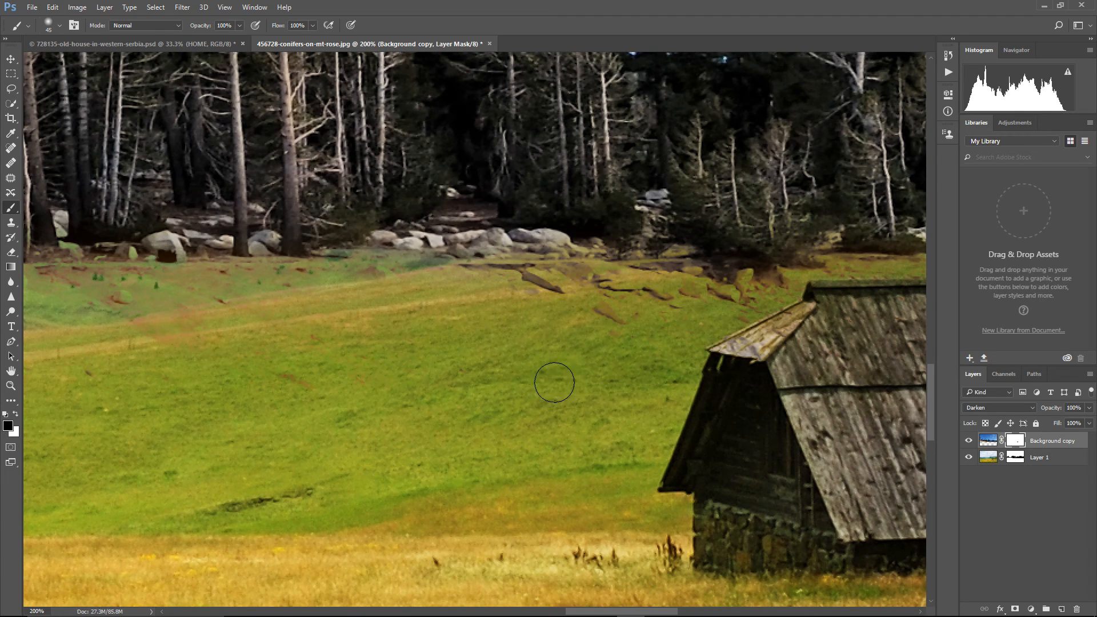
{"action": "mouse_move", "coordinate": [274, 381]}
{"action": "left_mouse_down"}
{"action": "mouse_move", "coordinate": [149, 350]}
{"action": "mouse_move", "coordinate": [179, 336]}
{"action": "mouse_move", "coordinate": [84, 327]}
{"action": "mouse_move", "coordinate": [264, 323]}
{"action": "mouse_move", "coordinate": [209, 329]}
{"action": "left_mouse_up"}
{"action": "mouse_move", "coordinate": [671, 333]}
{"action": "left_mouse_down"}
{"action": "mouse_move", "coordinate": [788, 344]}
{"action": "mouse_move", "coordinate": [475, 376]}
{"action": "mouse_move", "coordinate": [540, 340]}
{"action": "mouse_move", "coordinate": [458, 347]}
{"action": "mouse_move", "coordinate": [432, 337]}
{"action": "mouse_move", "coordinate": [448, 331]}
{"action": "mouse_move", "coordinate": [214, 344]}
{"action": "mouse_move", "coordinate": [249, 336]}
{"action": "mouse_move", "coordinate": [220, 336]}
{"action": "left_mouse_up"}
{"action": "key", "text": "bracketleft"}
{"action": "key", "text": "bracketleft"}
{"action": "key", "text": "bracketleft"}
{"action": "key", "text": "bracketleft"}
{"action": "key", "text": "bracketleft"}
{"action": "key", "text": "bracketleft"}
{"action": "key", "text": "bracketleft"}
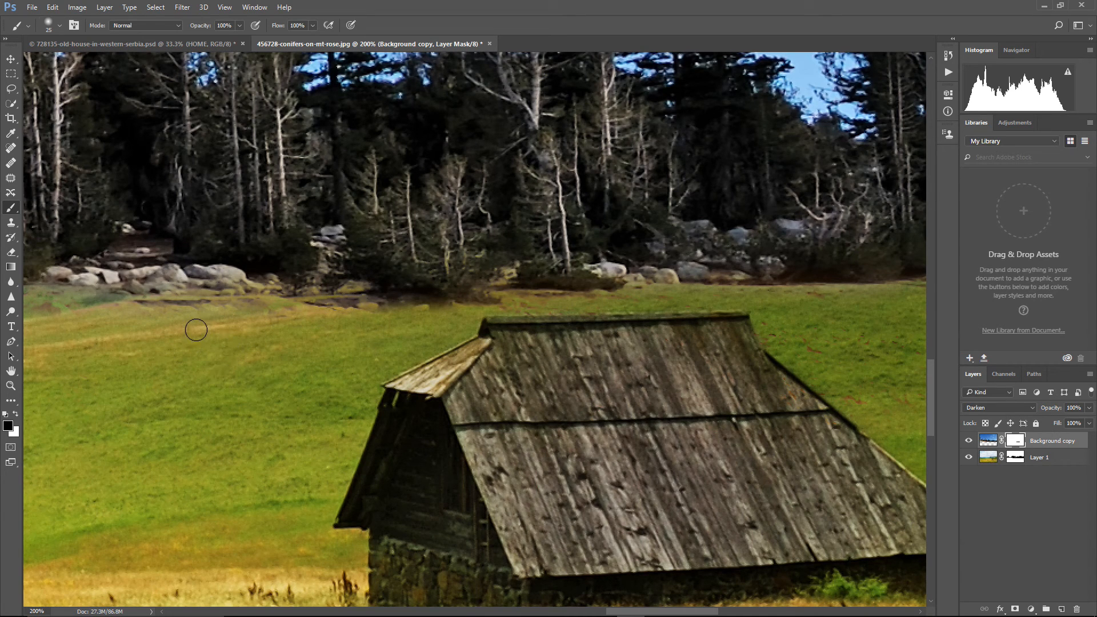
{"action": "mouse_move", "coordinate": [184, 308]}
{"action": "left_mouse_down"}
{"action": "mouse_move", "coordinate": [428, 309]}
{"action": "mouse_move", "coordinate": [420, 309]}
{"action": "left_mouse_up"}
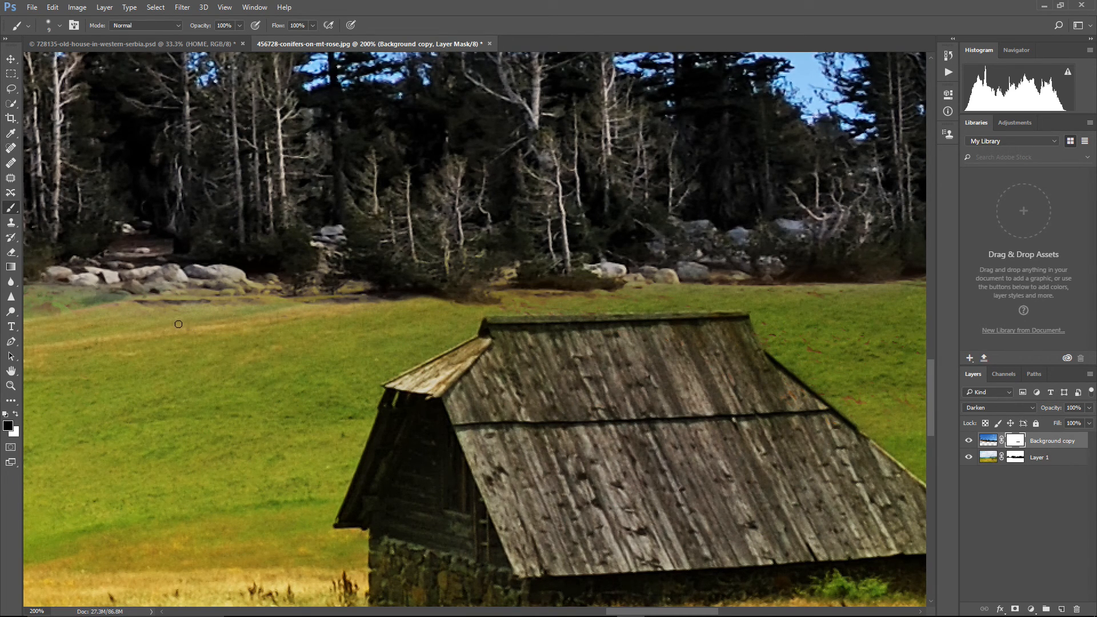
Step: Restore thin portions of the dark ground edge under the boulders left of the barn with white on the mask
{"action": "key", "text": "x"}
{"action": "mouse_move", "coordinate": [268, 296]}
{"action": "left_mouse_down"}
{"action": "mouse_move", "coordinate": [189, 298]}
{"action": "mouse_move", "coordinate": [284, 302]}
{"action": "left_mouse_up"}
{"action": "left_click_drag", "start_coordinate": [188, 302], "coordinate": [145, 300]}
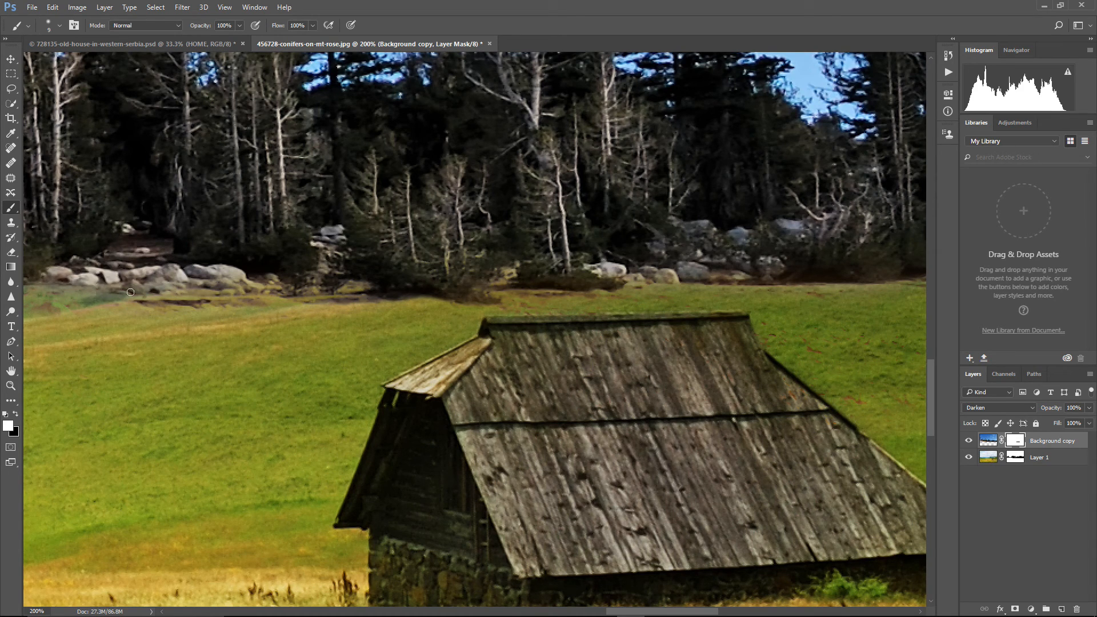
Step: Mask out the reddish specks on the grass beside the barn roof's right slope with a 40 px black brush
{"action": "left_click_drag", "start_coordinate": [662, 291], "coordinate": [422, 249]}
{"action": "key", "text": "bracketright"}
{"action": "key", "text": "bracketright"}
{"action": "key", "text": "bracketright"}
{"action": "key", "text": "bracketright"}
{"action": "key", "text": "bracketright"}
{"action": "key", "text": "bracketright"}
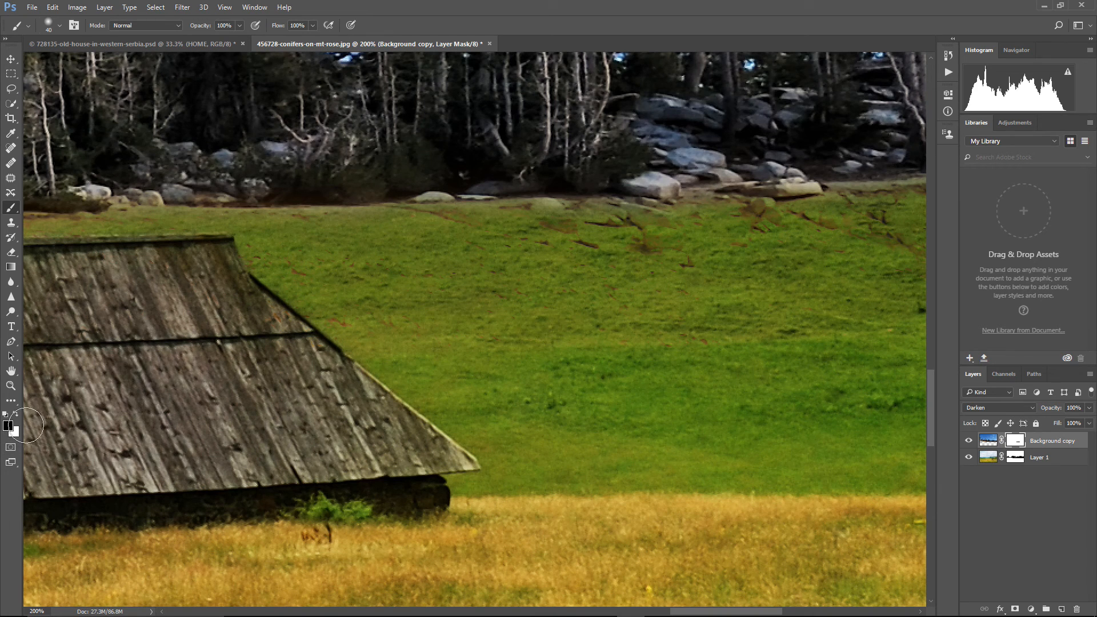
{"action": "key", "text": "x"}
{"action": "mouse_move", "coordinate": [344, 320]}
{"action": "left_mouse_down"}
{"action": "mouse_move", "coordinate": [269, 314]}
{"action": "mouse_move", "coordinate": [339, 320]}
{"action": "mouse_move", "coordinate": [327, 303]}
{"action": "mouse_move", "coordinate": [255, 293]}
{"action": "mouse_move", "coordinate": [278, 263]}
{"action": "left_mouse_up"}
{"action": "left_click_drag", "start_coordinate": [333, 303], "coordinate": [734, 370]}
{"action": "key", "text": "x"}
Step: Mask the branches off the hillside at the photo's right edge, and paint back the ground edge beneath the boulders
{"action": "left_click_drag", "start_coordinate": [641, 338], "coordinate": [160, 320]}
{"action": "key", "text": "x"}
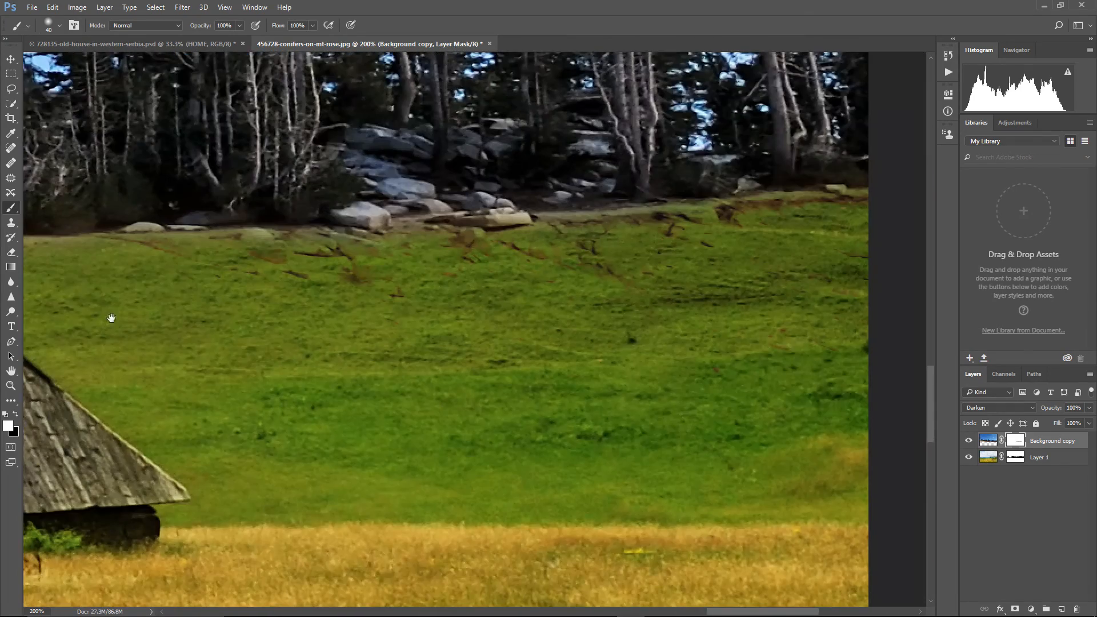
{"action": "mouse_move", "coordinate": [749, 342]}
{"action": "left_mouse_down"}
{"action": "mouse_move", "coordinate": [292, 292]}
{"action": "mouse_move", "coordinate": [579, 269]}
{"action": "mouse_move", "coordinate": [726, 240]}
{"action": "left_mouse_up"}
{"action": "key", "text": "x"}
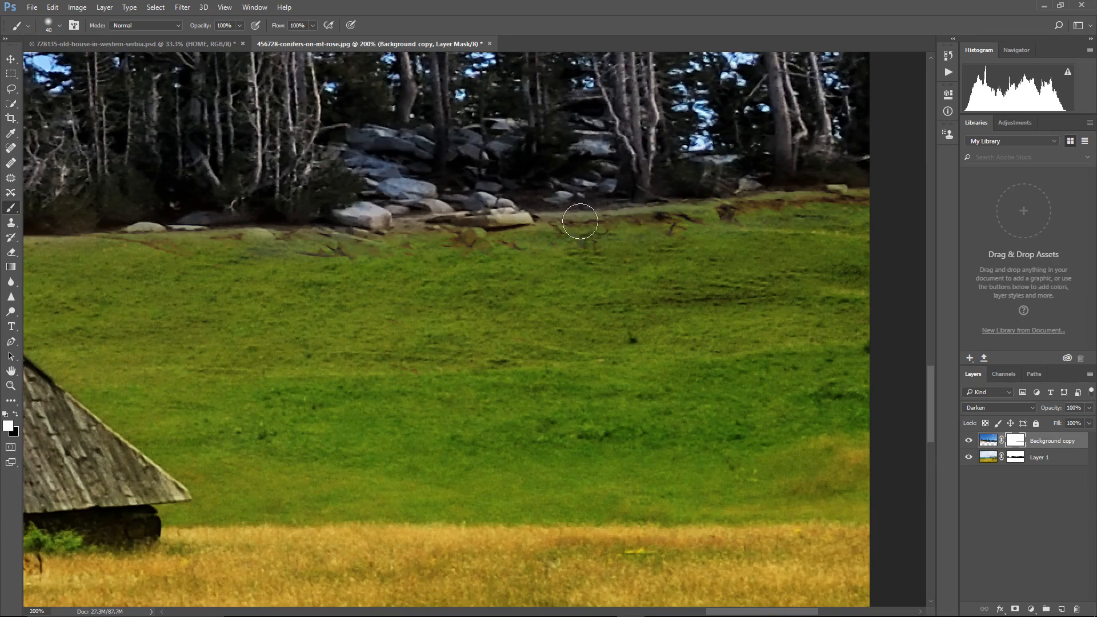
{"action": "left_click_drag", "start_coordinate": [318, 239], "coordinate": [669, 311]}
{"action": "key", "text": "x"}
Step: Mask out the logs and reddish streaks on the green hillside left of the barn with the 40 px black brush
{"action": "left_click_drag", "start_coordinate": [165, 463], "coordinate": [680, 469]}
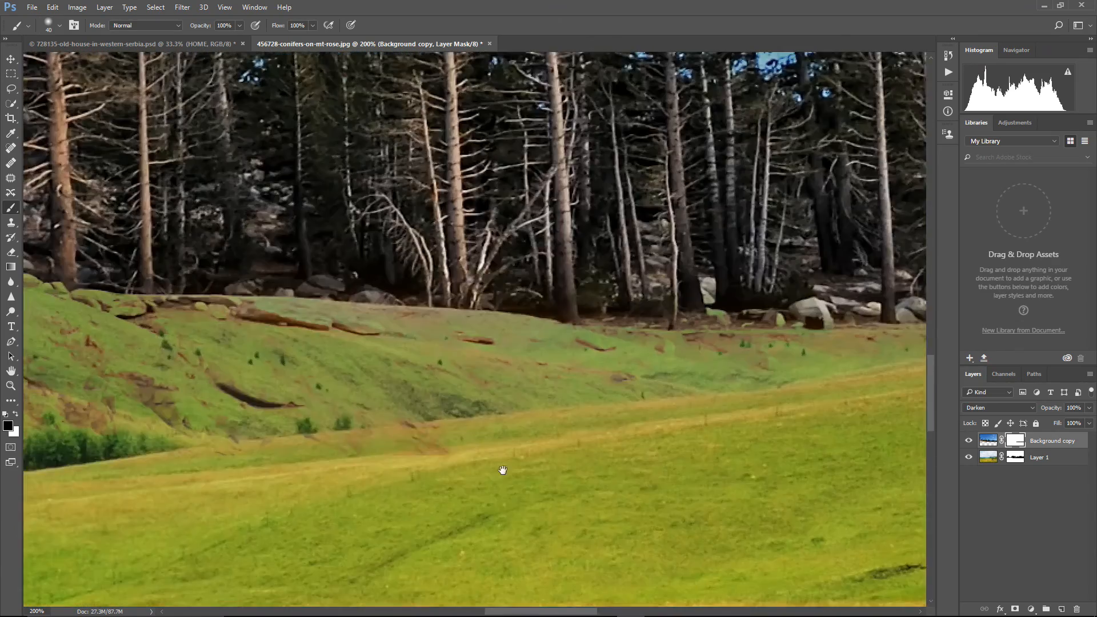
{"action": "left_click_drag", "start_coordinate": [91, 377], "coordinate": [554, 398]}
{"action": "left_click_drag", "start_coordinate": [137, 463], "coordinate": [615, 465]}
Step: Mask the remaining slope remnants across the photo's left hillside with a 150 px black brush, and zoom out to the whole image
{"action": "key", "text": "ctrl+minus"}
{"action": "key", "text": "bracketright"}
{"action": "key", "text": "bracketright"}
{"action": "key", "text": "bracketright"}
{"action": "key", "text": "bracketright"}
{"action": "key", "text": "bracketright"}
{"action": "key", "text": "bracketright"}
{"action": "key", "text": "bracketright"}
{"action": "key", "text": "bracketright"}
{"action": "mouse_move", "coordinate": [310, 405]}
{"action": "left_mouse_down"}
{"action": "mouse_move", "coordinate": [145, 399]}
{"action": "mouse_move", "coordinate": [535, 454]}
{"action": "left_mouse_up"}
{"action": "left_click_drag", "start_coordinate": [446, 406], "coordinate": [739, 421]}
{"action": "left_click_drag", "start_coordinate": [812, 462], "coordinate": [312, 455]}
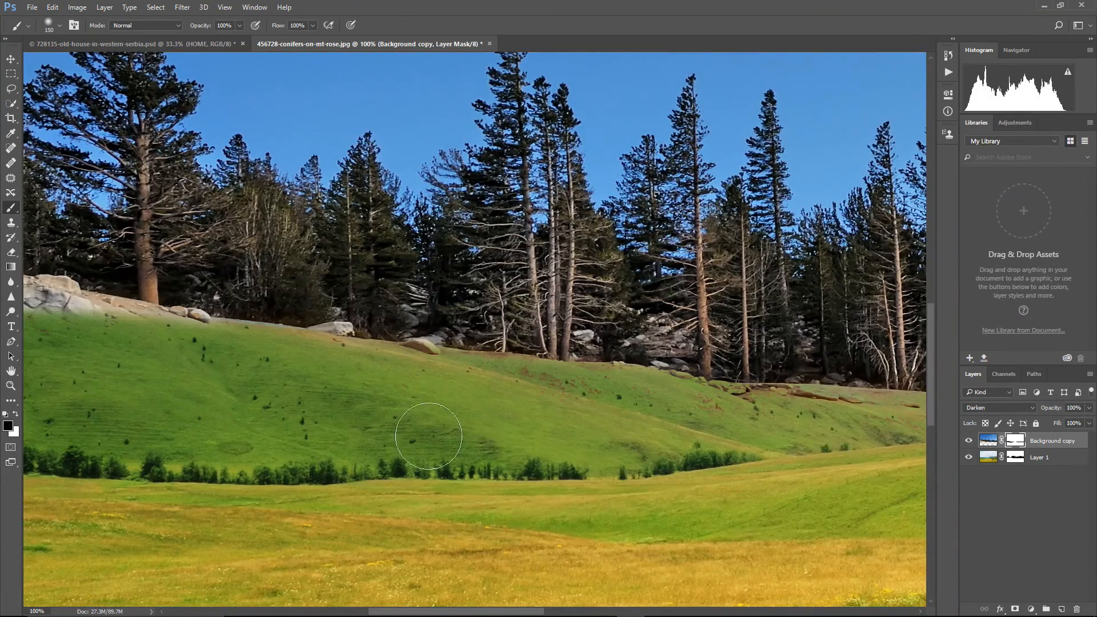
{"action": "key", "text": "ctrl+minus"}
{"action": "key", "text": "ctrl+minus"}
{"action": "key", "text": "ctrl+minus"}
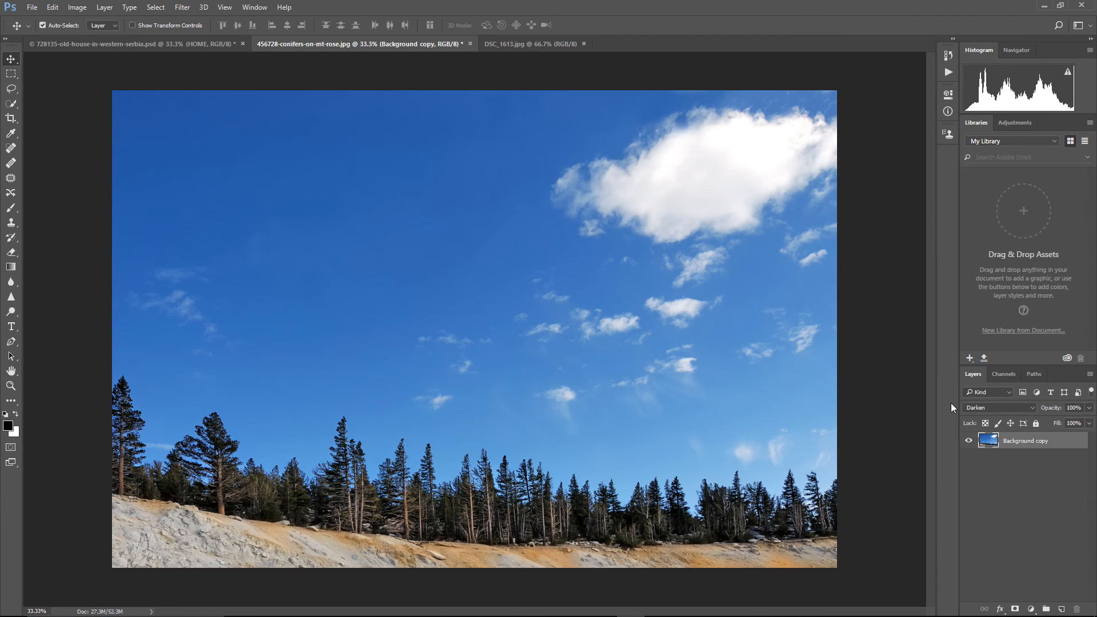
Step: Copy the entire moon photo DSC_1613.jpg into the conifers document as a layer, and move it into the sky's upper-left area
{"action": "left_click", "coordinate": [541, 45]}
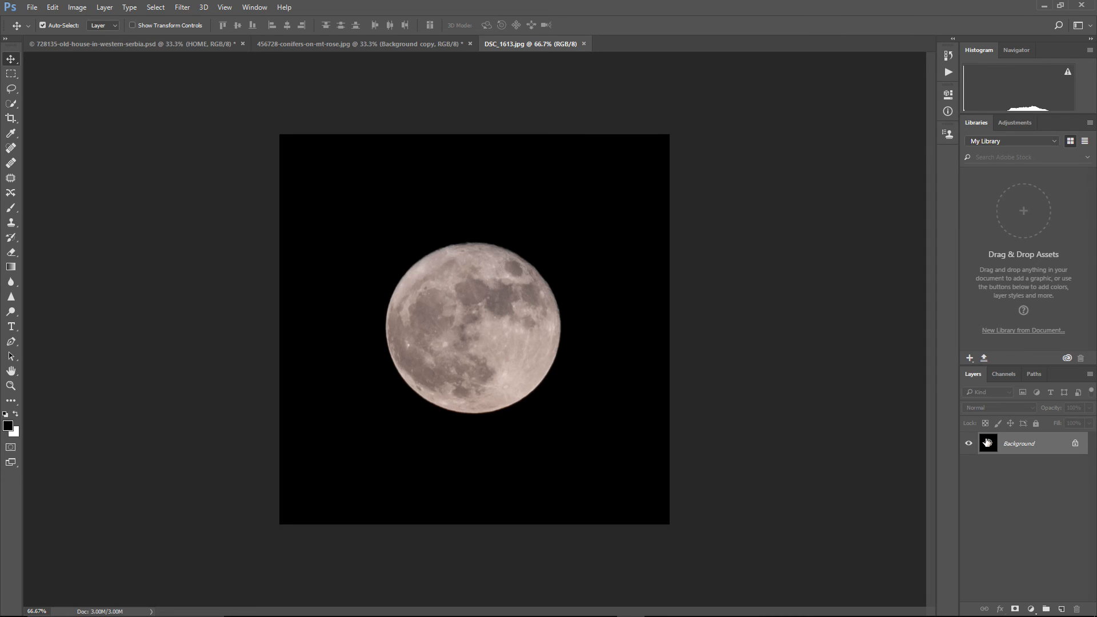
{"action": "key", "text": "ctrl+a"}
{"action": "left_click", "coordinate": [389, 47]}
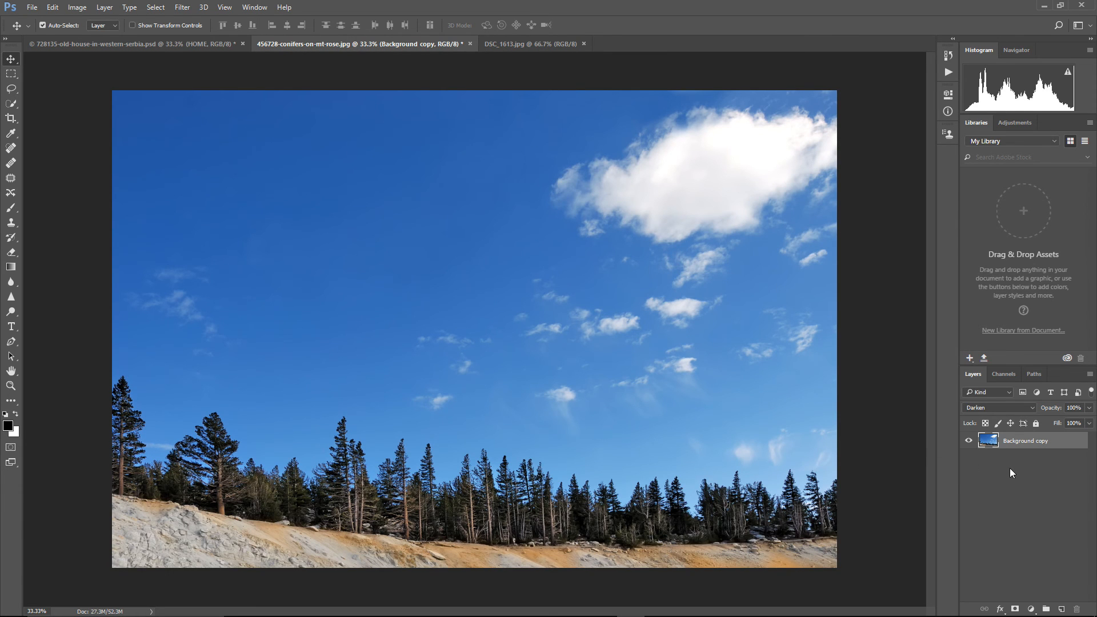
{"action": "key", "text": "ctrl+v"}
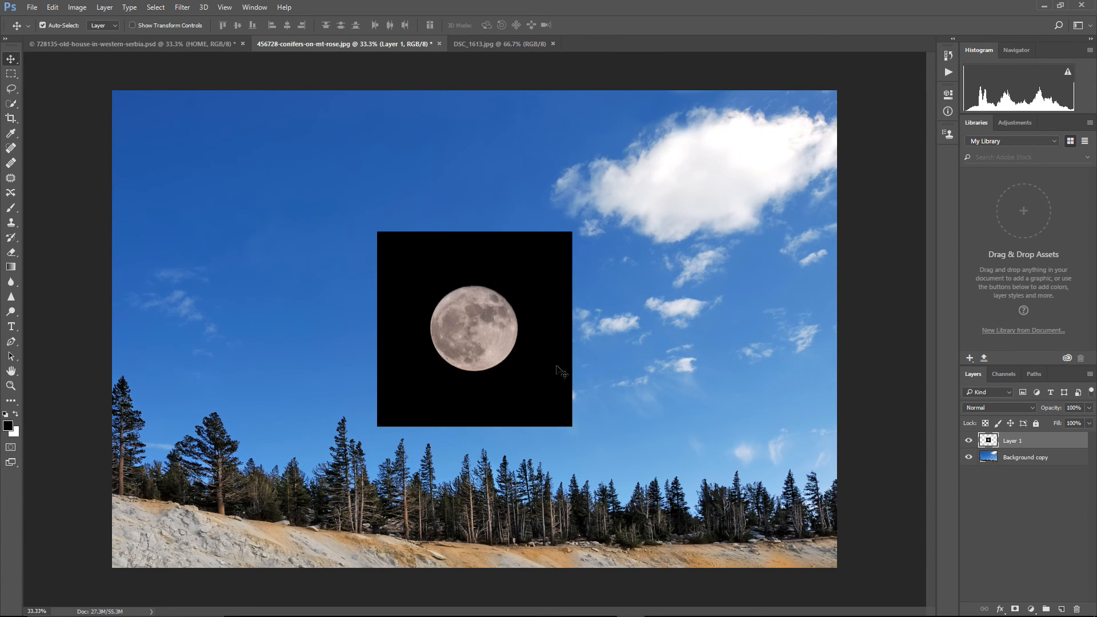
{"action": "left_click_drag", "start_coordinate": [447, 316], "coordinate": [325, 181]}
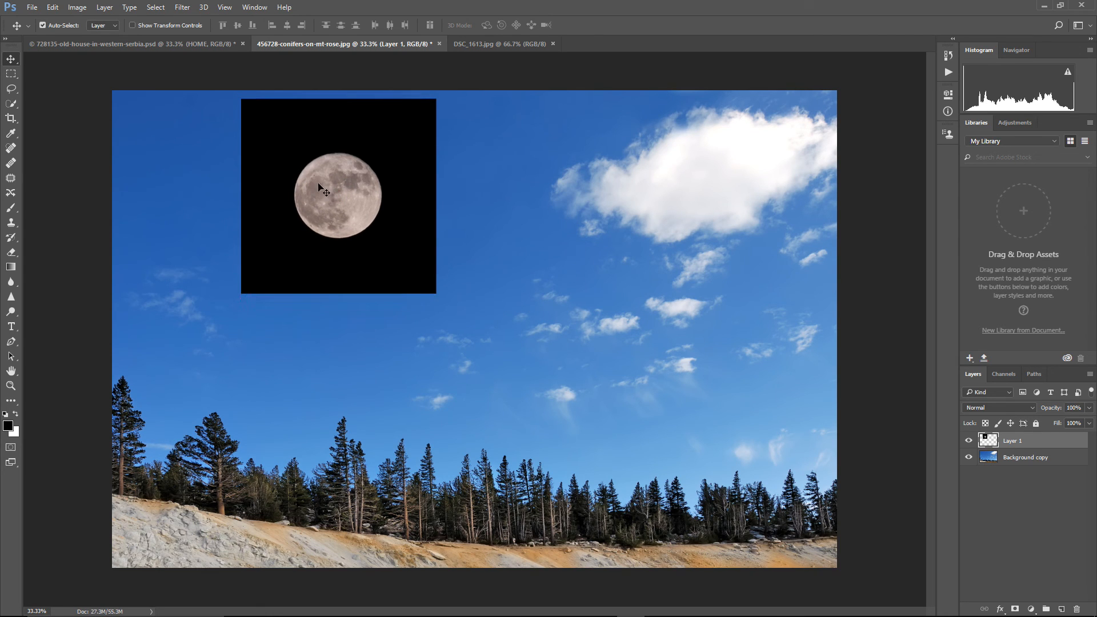
Step: Set the moon layer's blend mode to Screen, and inspect the moon's edges against the sky at 66.7% zoom
{"action": "left_click", "coordinate": [1007, 409]}
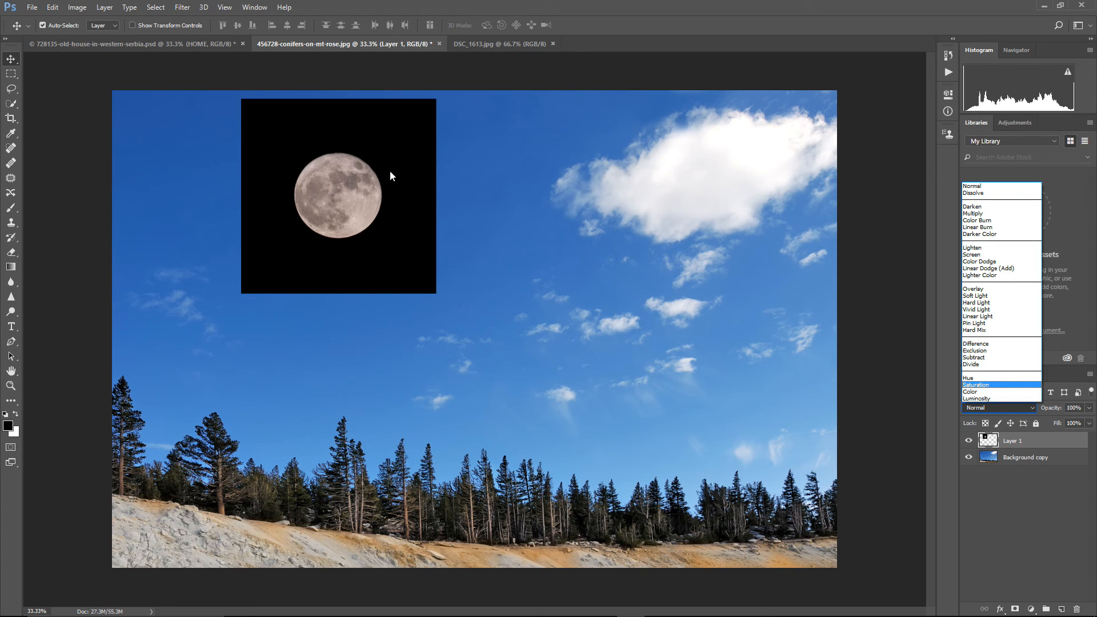
{"action": "left_click", "coordinate": [981, 255]}
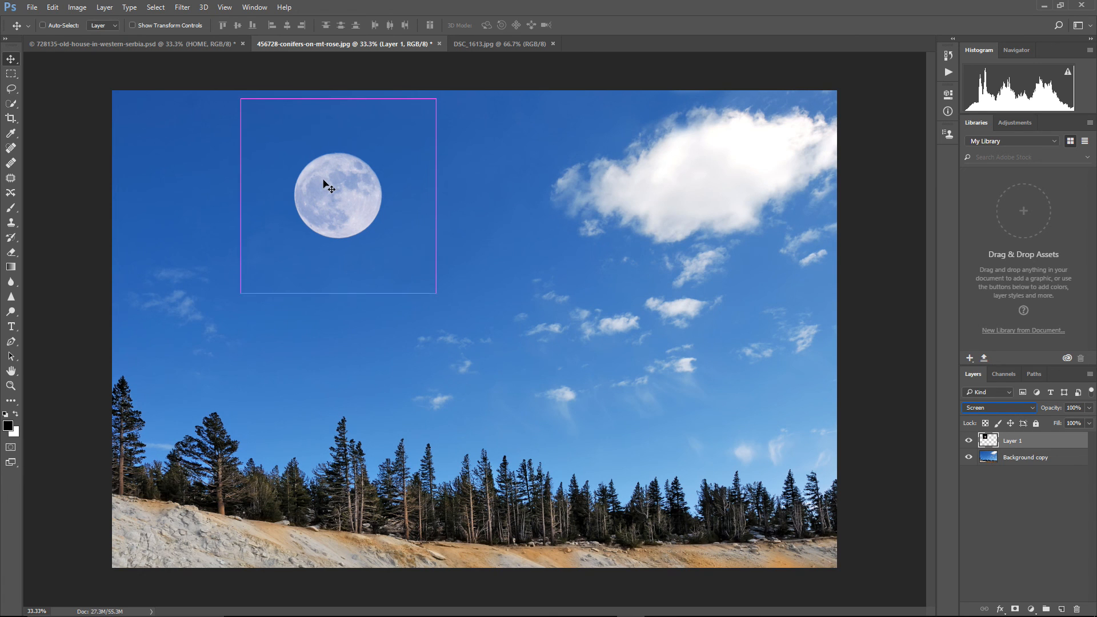
{"action": "key", "text": "ctrl+plus"}
{"action": "left_click_drag", "start_coordinate": [343, 199], "coordinate": [485, 375]}
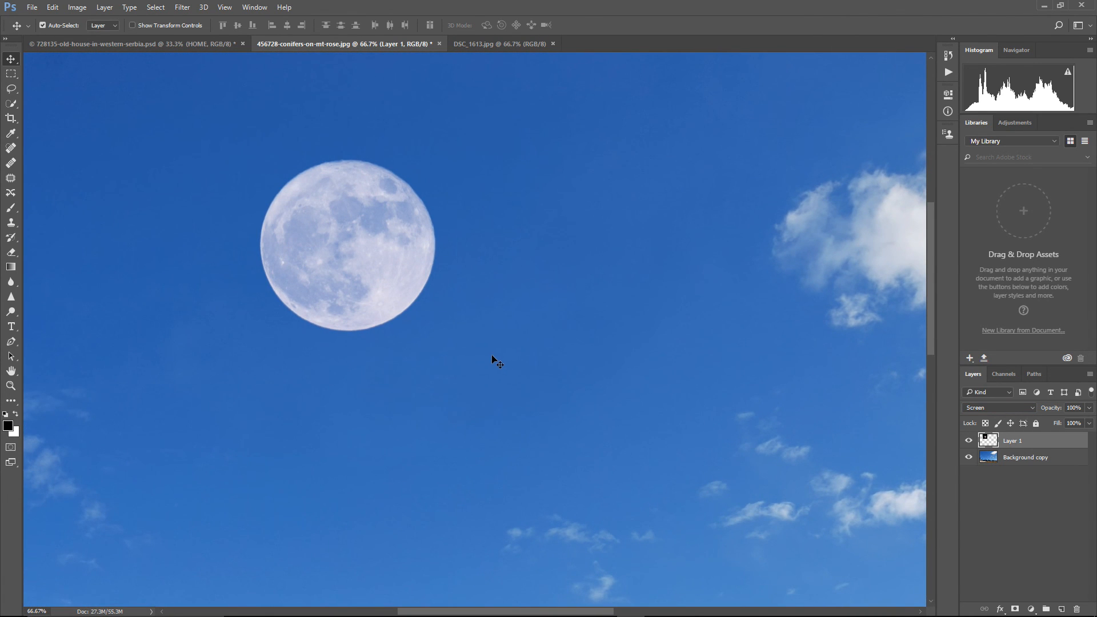
{"action": "key", "text": "ctrl+minus"}
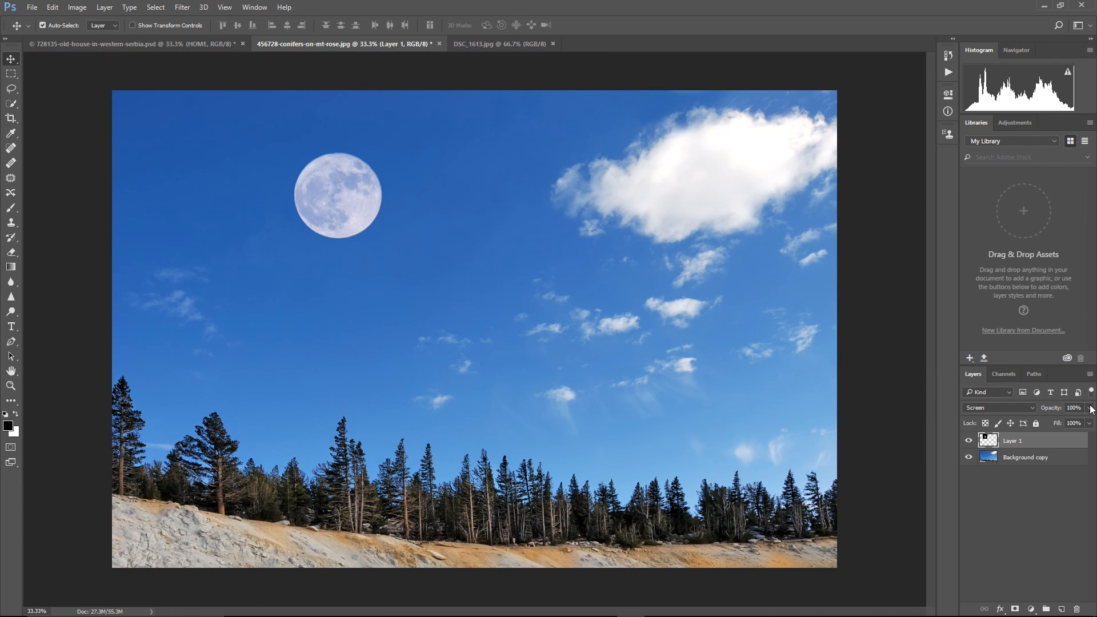
Step: Preview the moon layer at 68% opacity, and return it to 100%
{"action": "left_click", "coordinate": [1090, 408]}
{"action": "left_click_drag", "start_coordinate": [1091, 421], "coordinate": [1082, 423]}
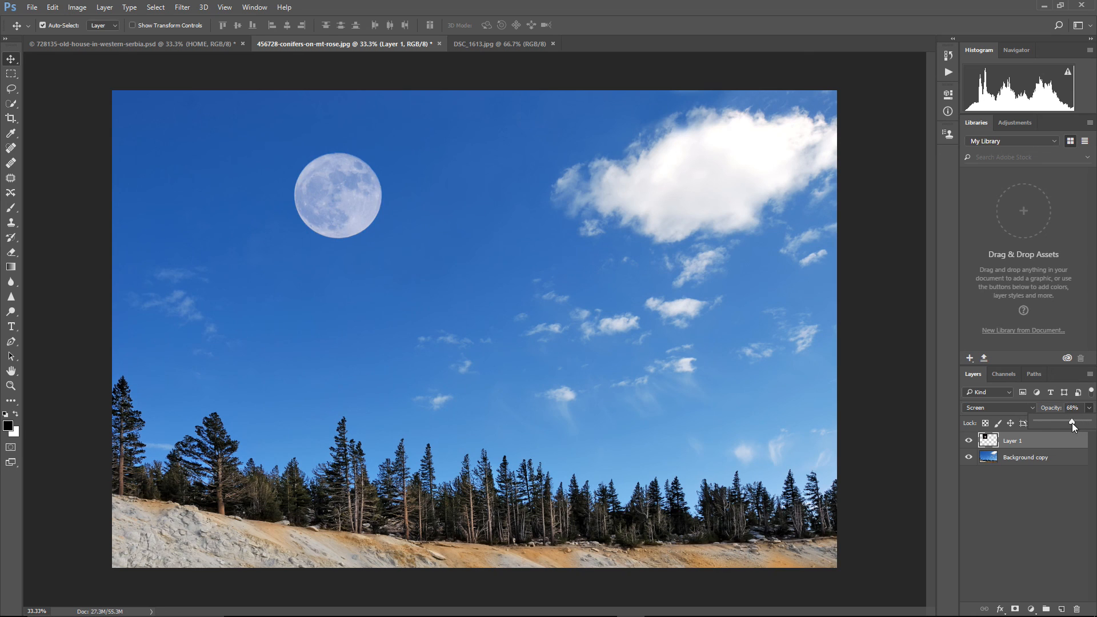
{"action": "left_click_drag", "start_coordinate": [1073, 425], "coordinate": [1089, 422]}
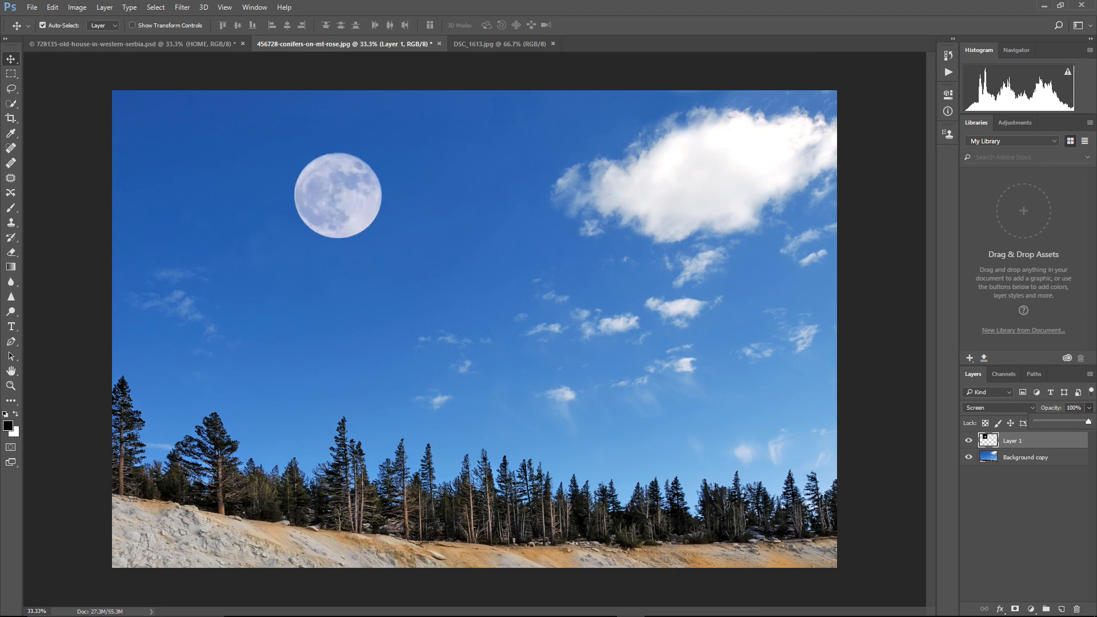
{"action": "left_click", "coordinate": [993, 477]}
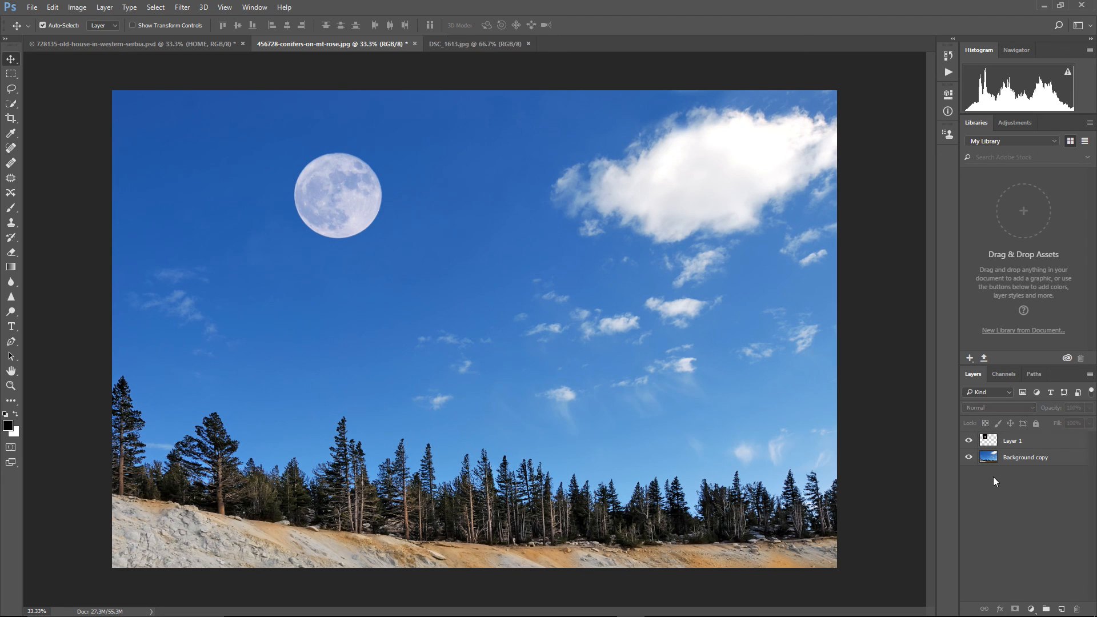
{"action": "left_click", "coordinate": [1007, 442]}
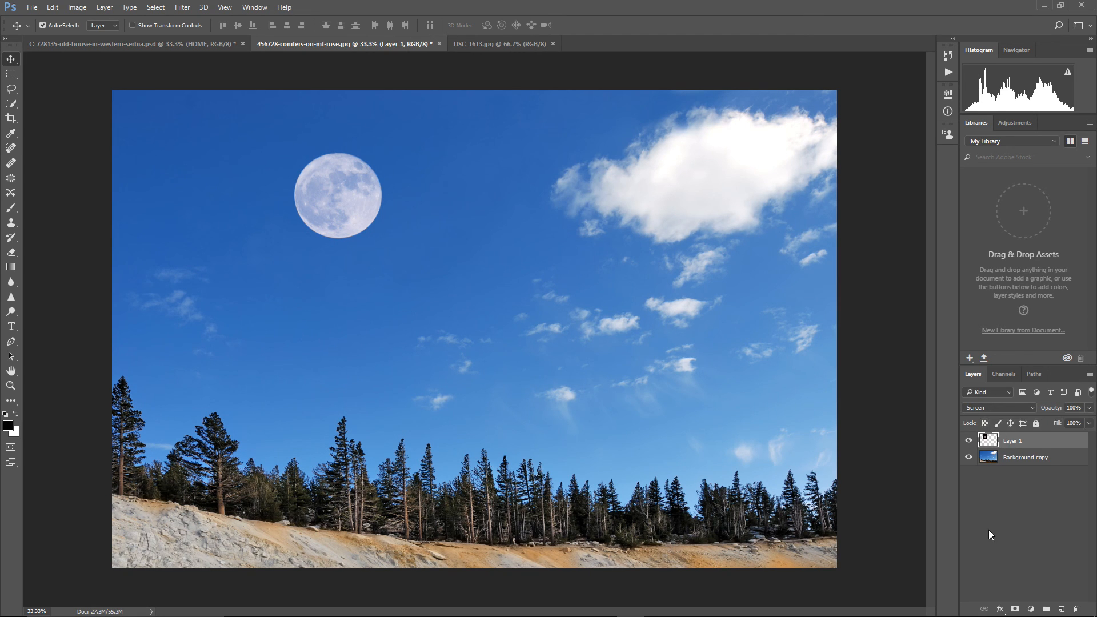
{"action": "left_click", "coordinate": [991, 509]}
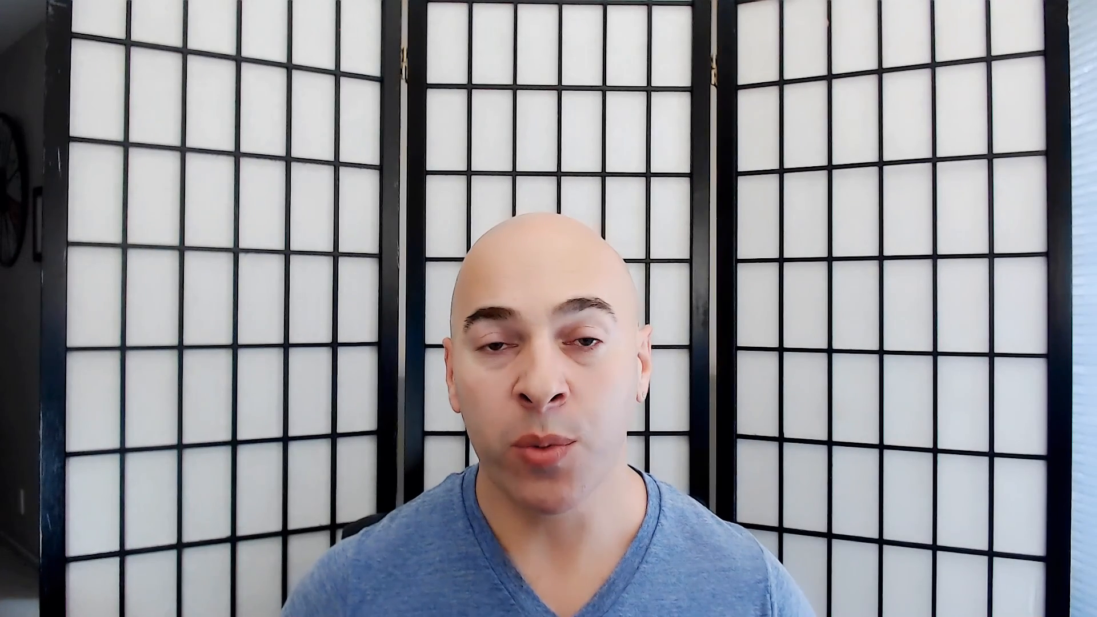